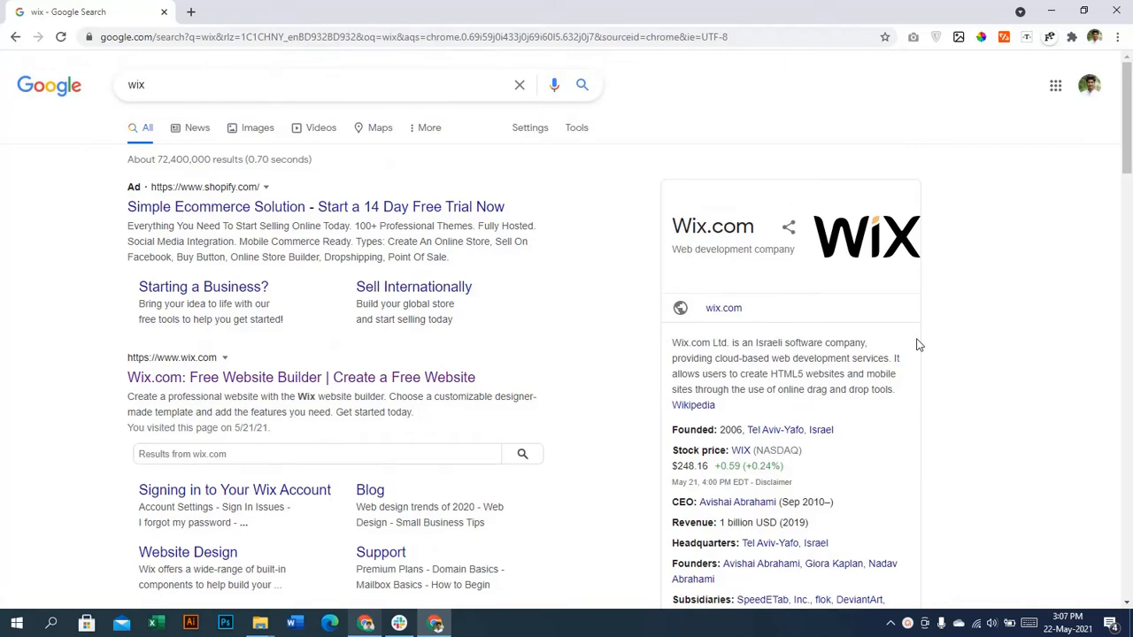
Step: Open the official Wix.com search result in a new browser tab and switch to it
right_click(232, 389)
click(259, 400)
click(232, 11)
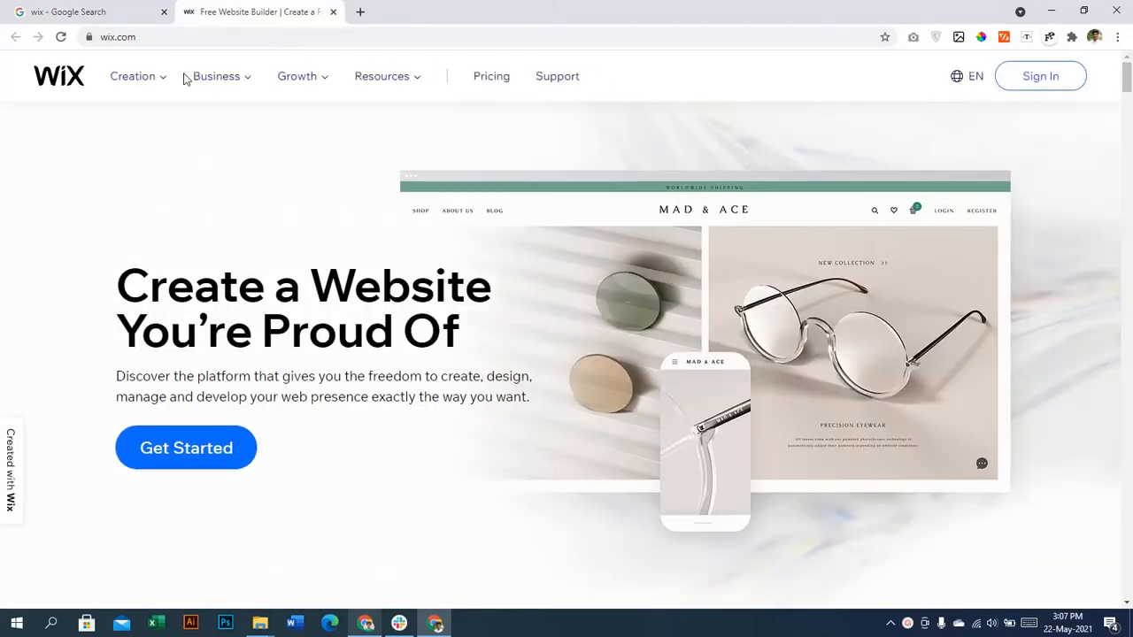
Step: Look through the Wix homepage, including its website templates, design options and professional features
scroll(278, 293, down, 3)
scroll(245, 248, up, 1)
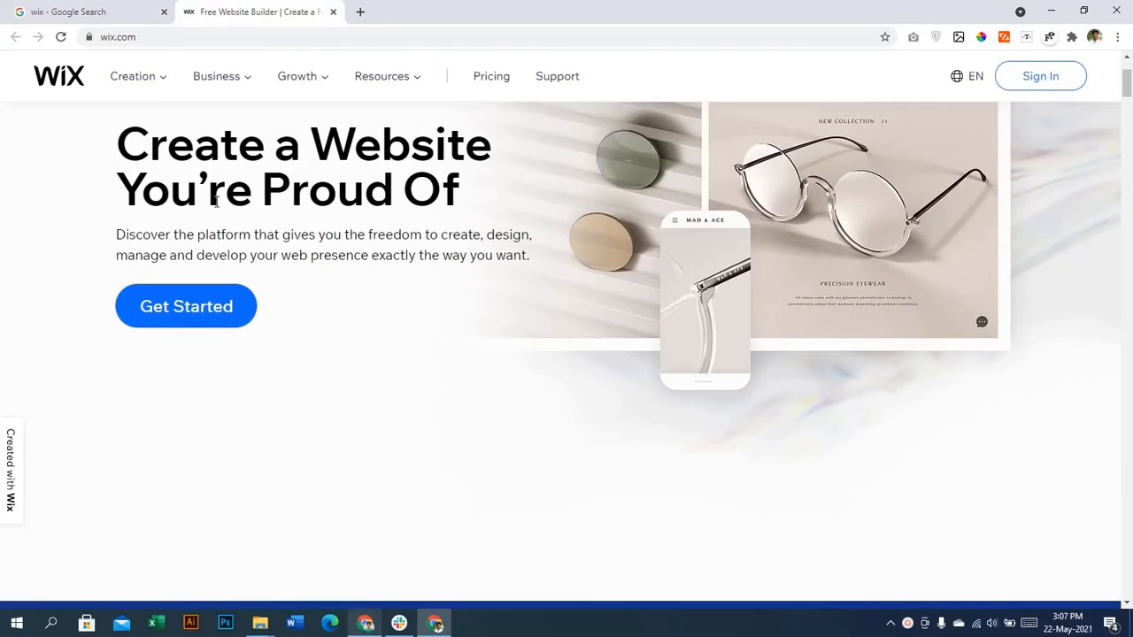
scroll(516, 274, down, 5)
scroll(515, 274, up, 2)
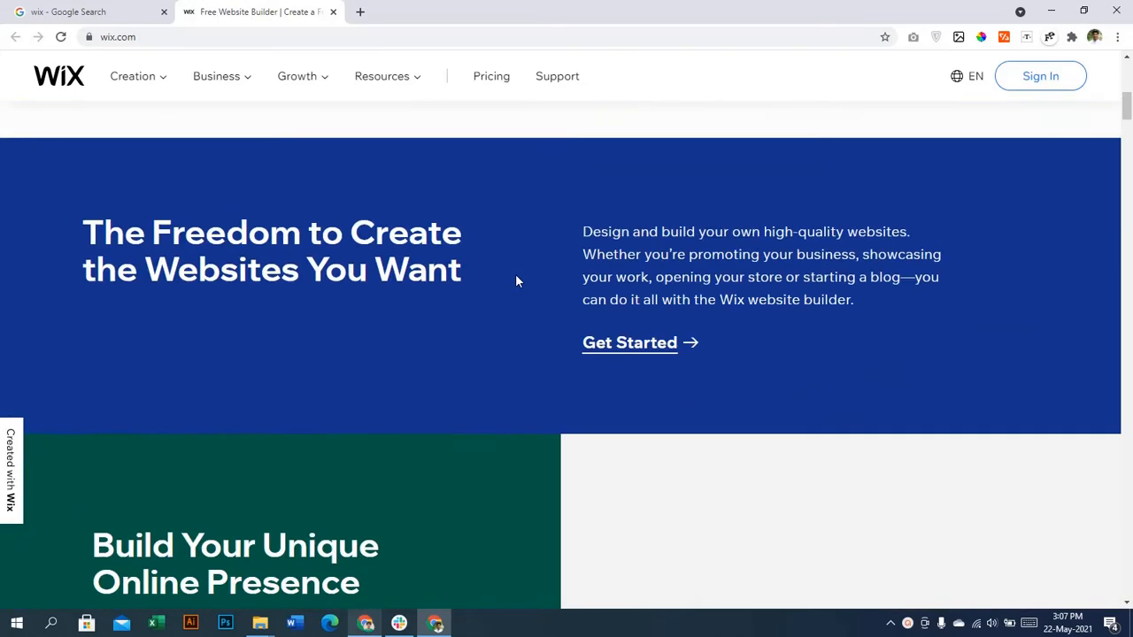
scroll(514, 276, down, 4)
scroll(513, 281, down, 10)
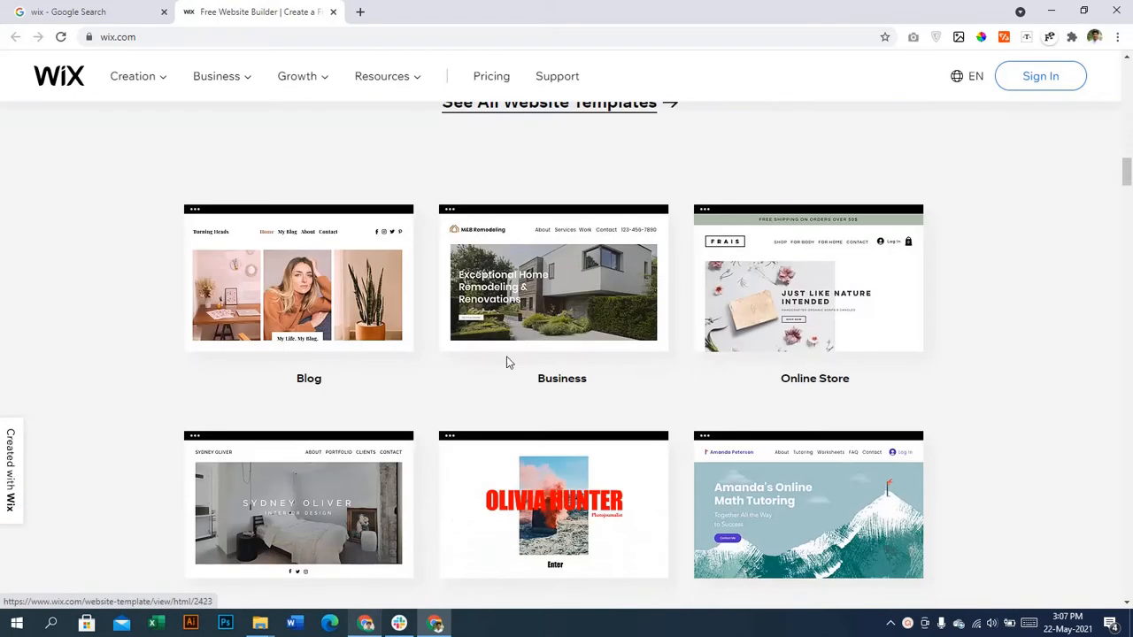
scroll(699, 344, down, 15)
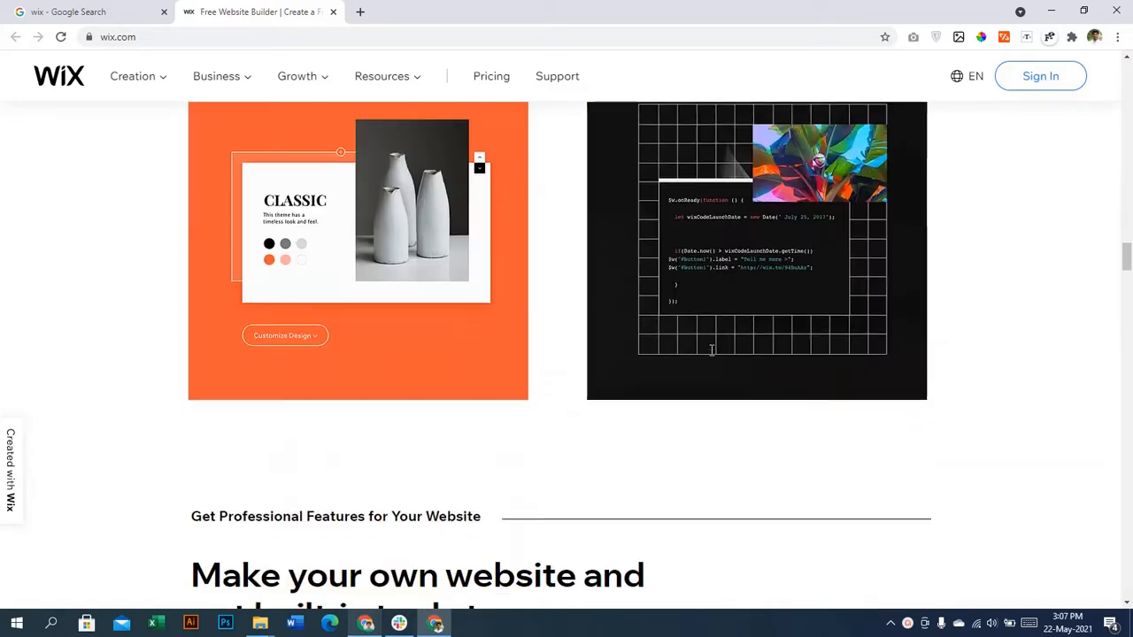
scroll(711, 350, down, 5)
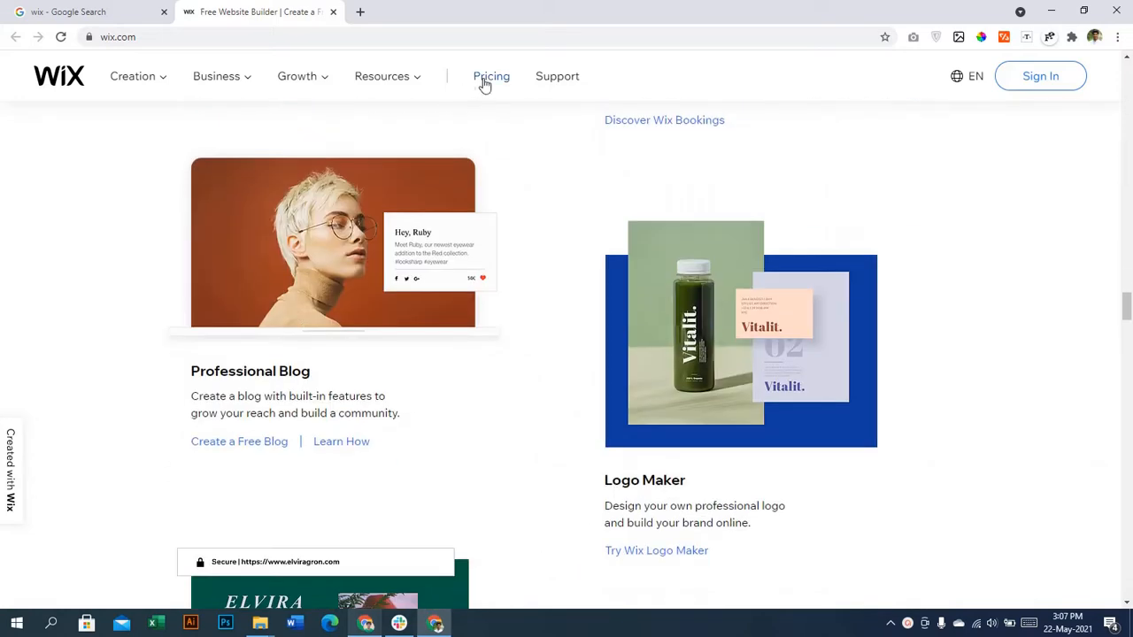
Step: Open the Wix pricing page and compare the website plans, from VIP to Connect Domain
click(482, 80)
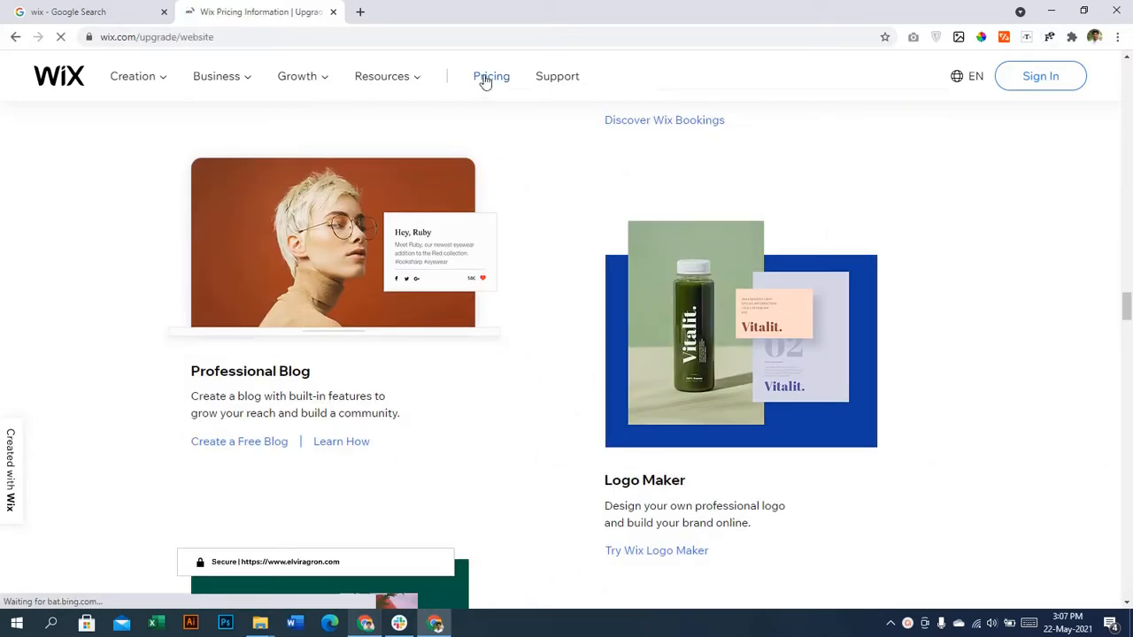
scroll(425, 354, down, 3)
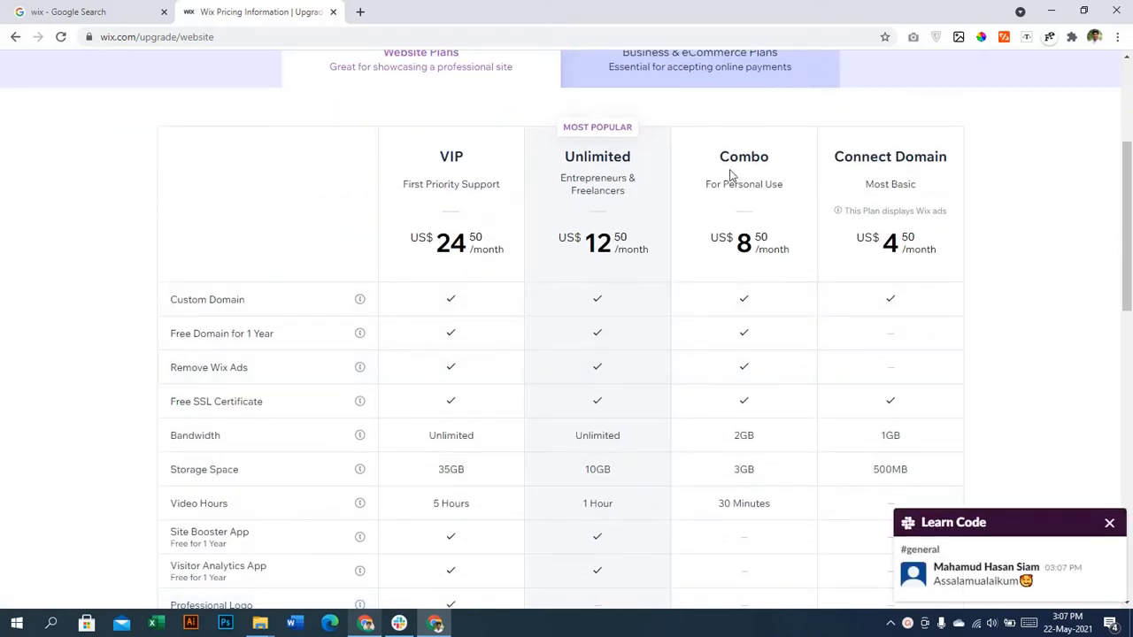
click(1109, 520)
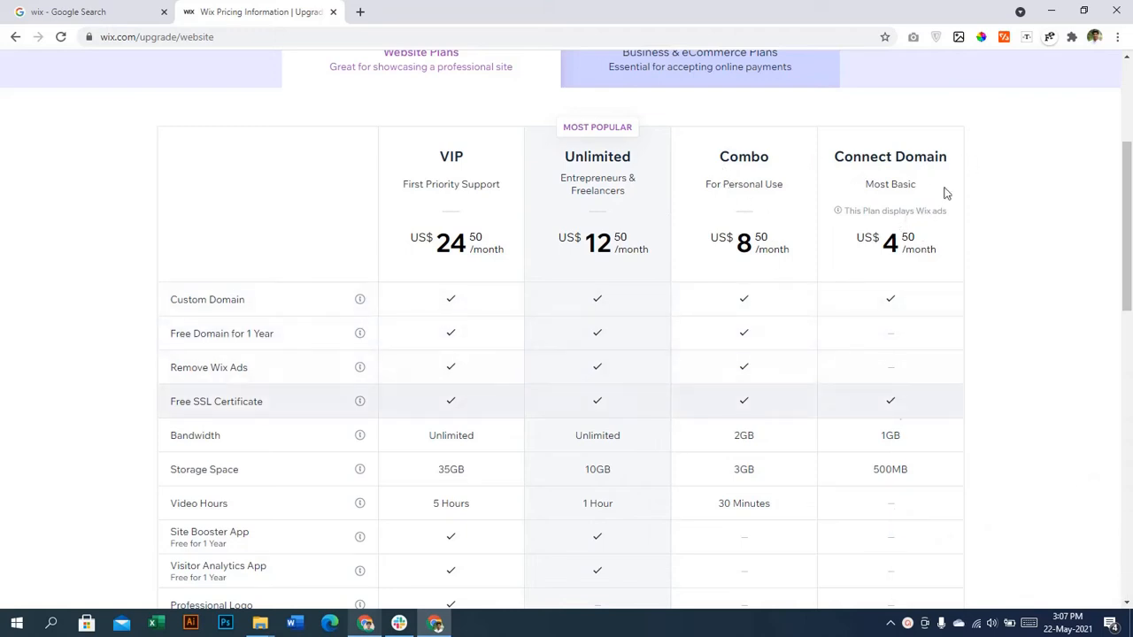
double_click(894, 243)
click(893, 243)
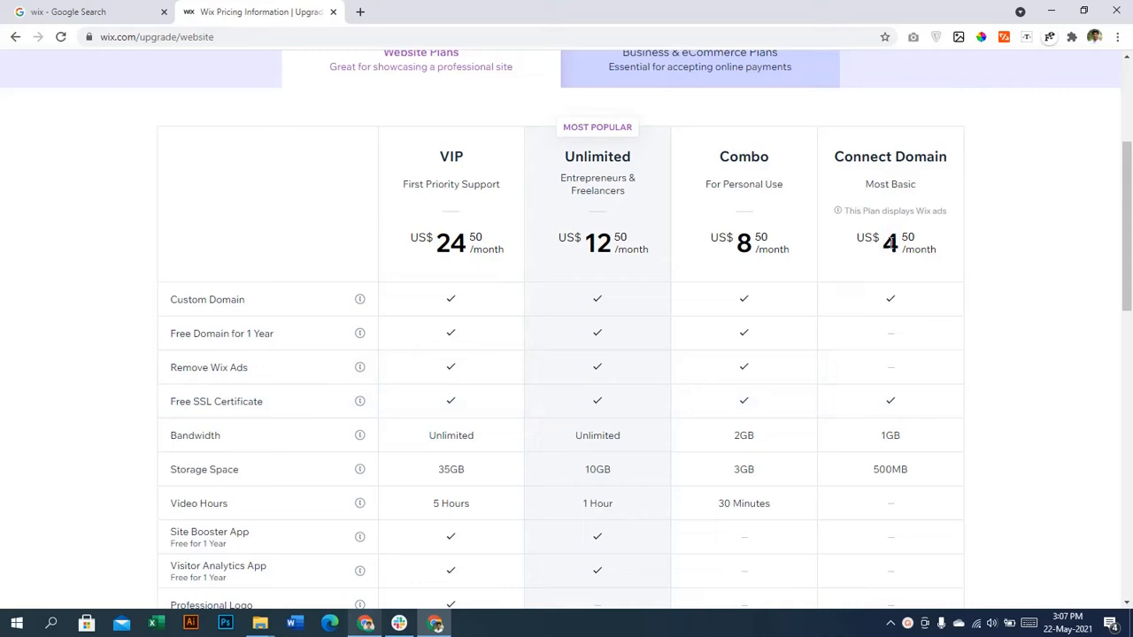
scroll(302, 188, up, 3)
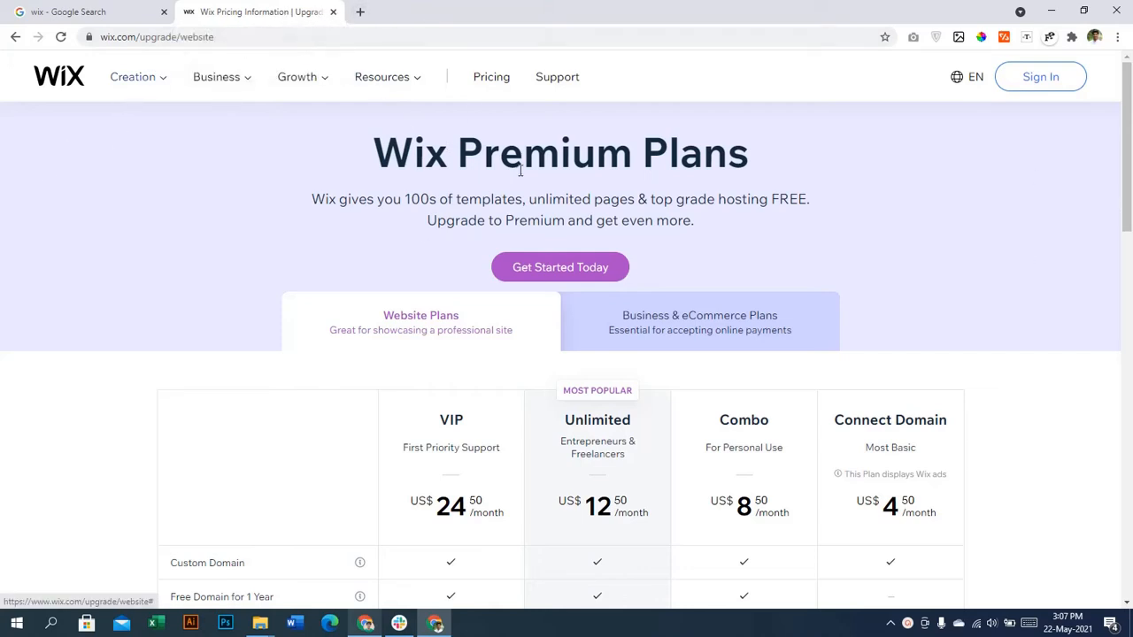
Step: Go from login to the sign-up form and continue with Google using the second listed account
click(1039, 77)
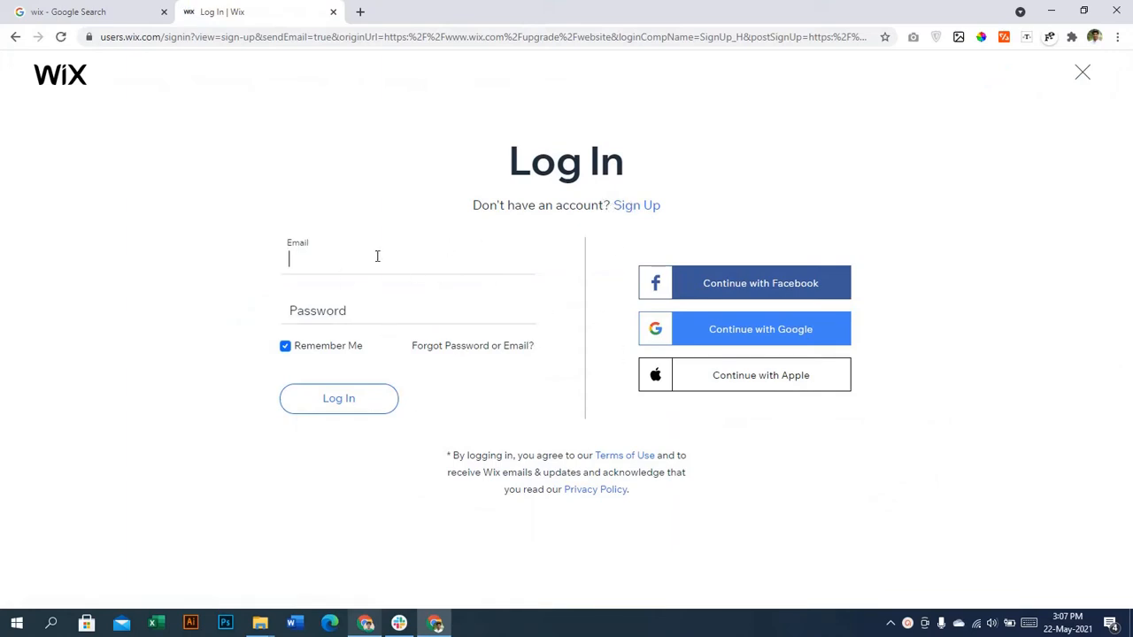
drag(642, 211, 647, 231)
click(635, 208)
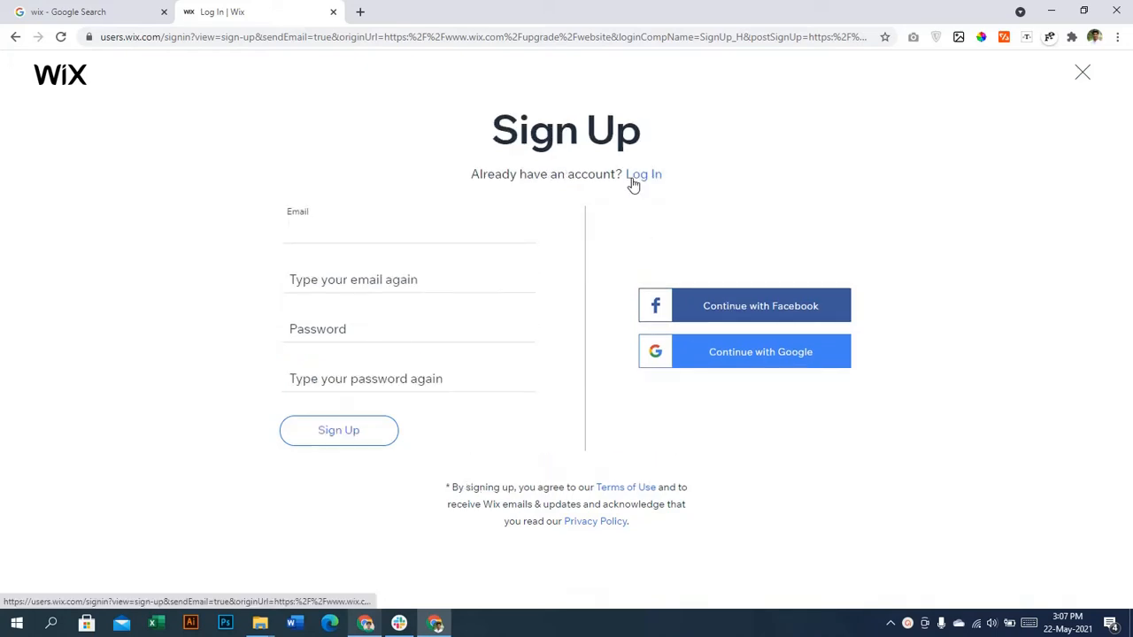
click(752, 359)
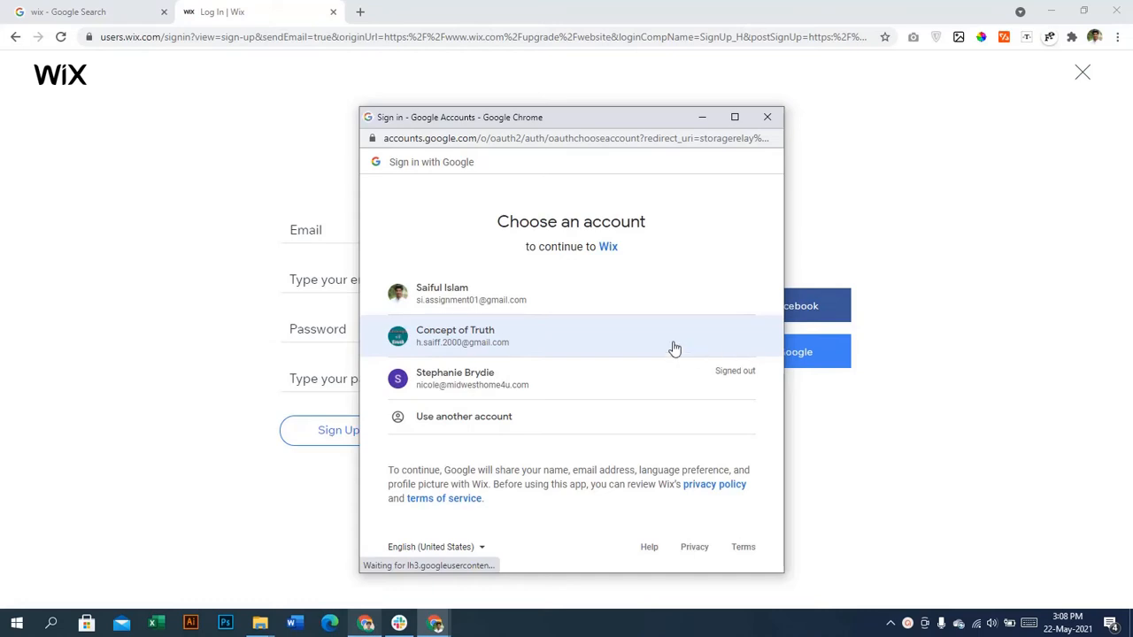
click(616, 348)
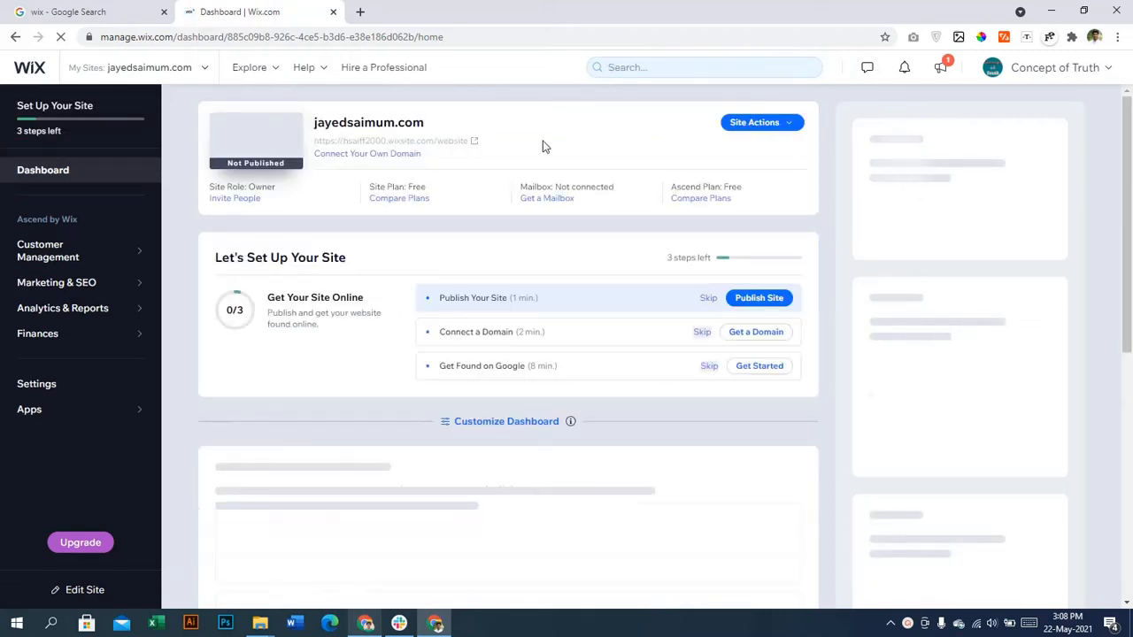
Step: Start creating a new site from the dashboard and choose Other as the kind of website
click(791, 125)
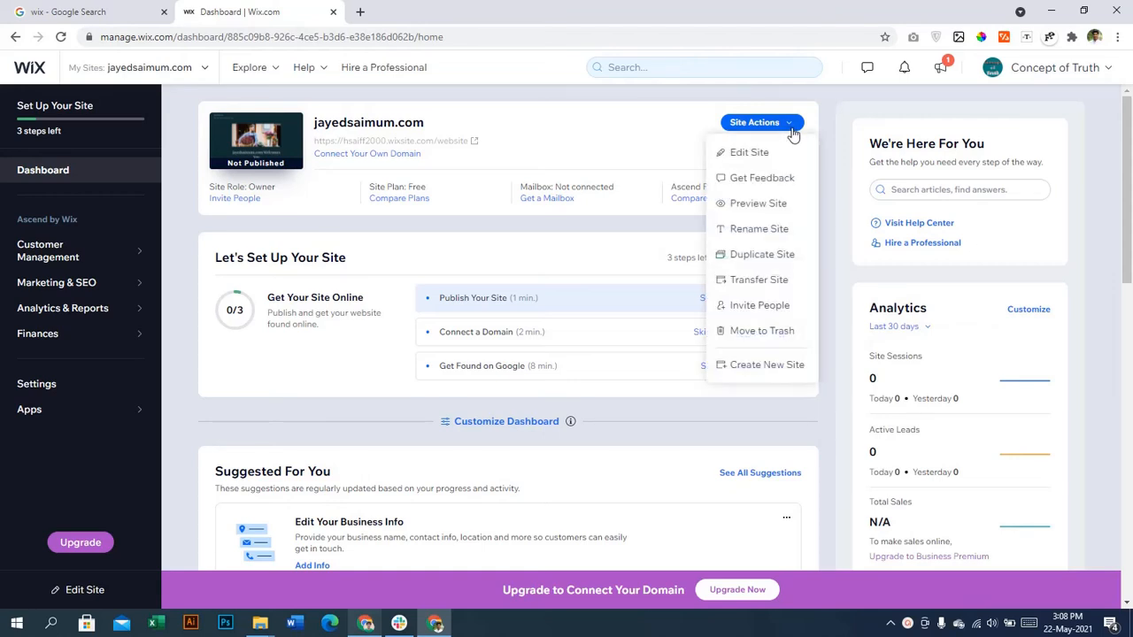
click(767, 366)
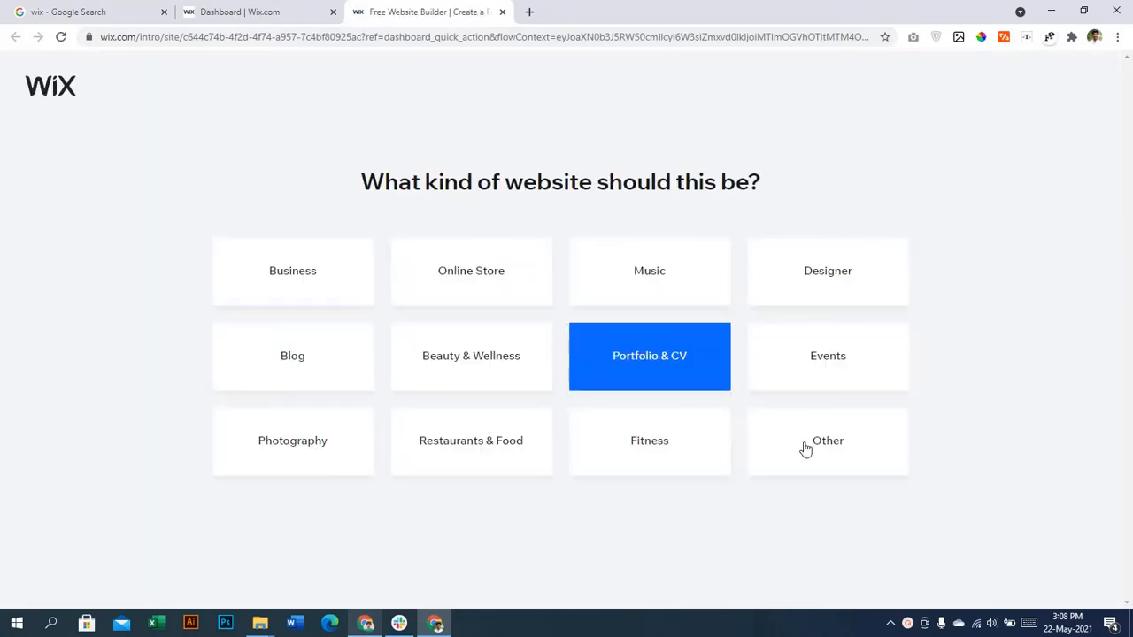
click(835, 459)
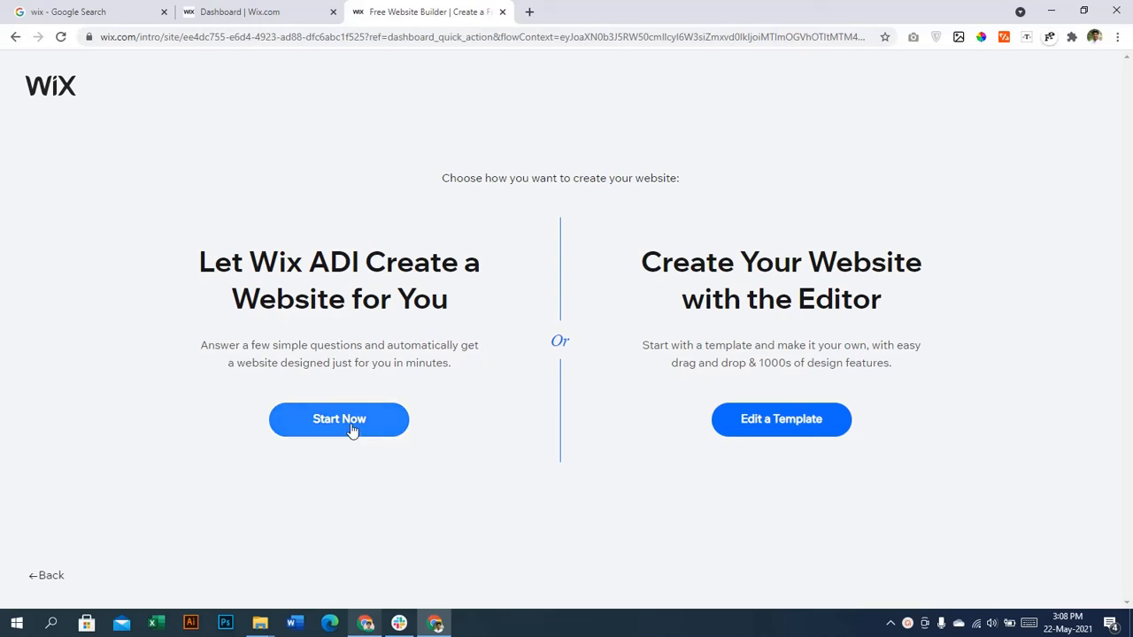
Step: Choose to create the website with the Editor and open the blank Start from Scratch template for editing
click(799, 427)
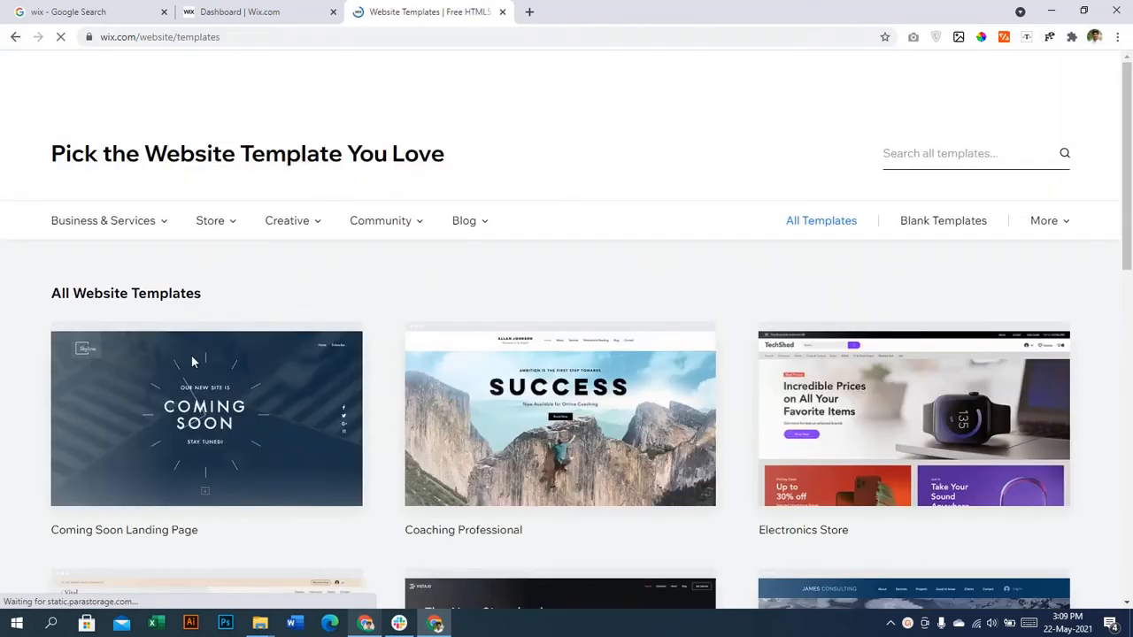
scroll(691, 325, down, 1)
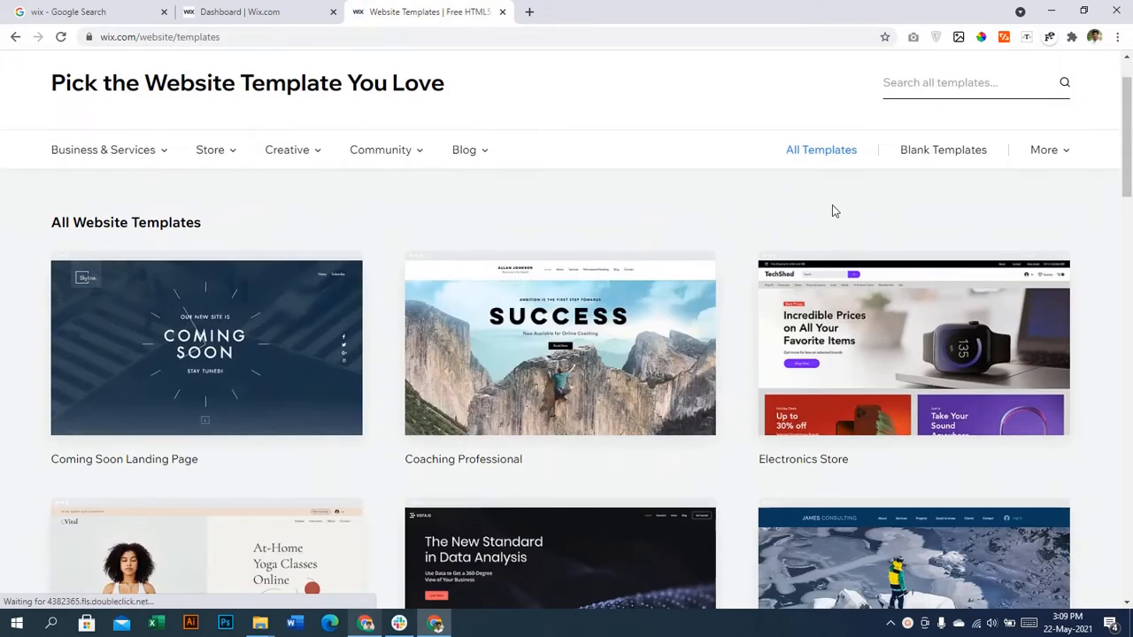
click(946, 158)
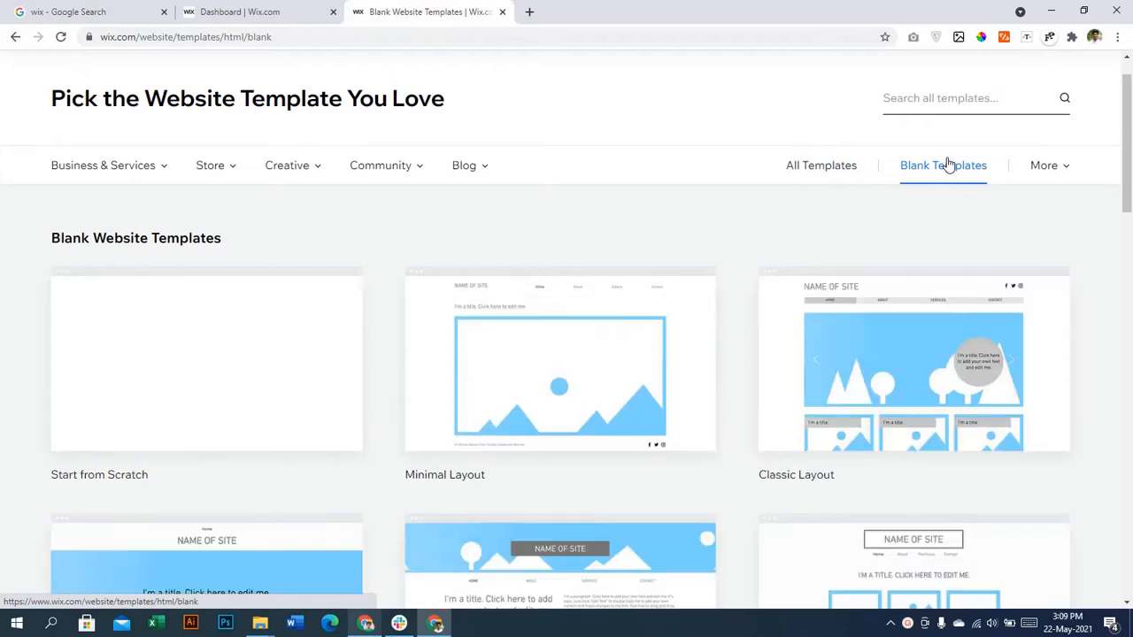
mouse_move(301, 324)
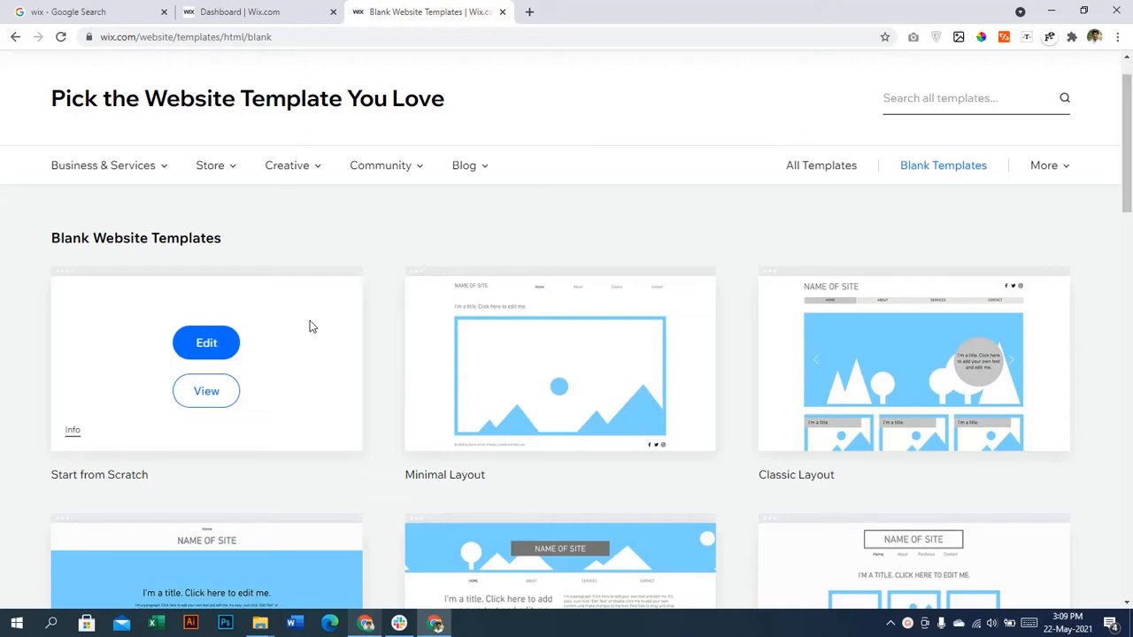
click(196, 350)
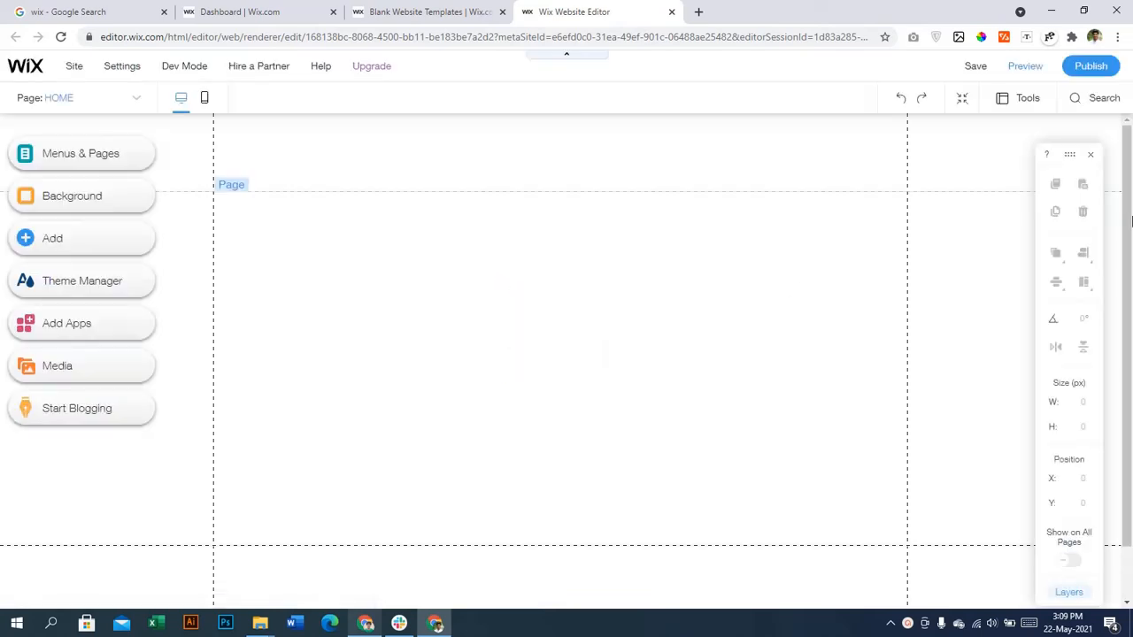
Step: Select the page body, header and footer of the blank site in turn to examine its sections
click(571, 348)
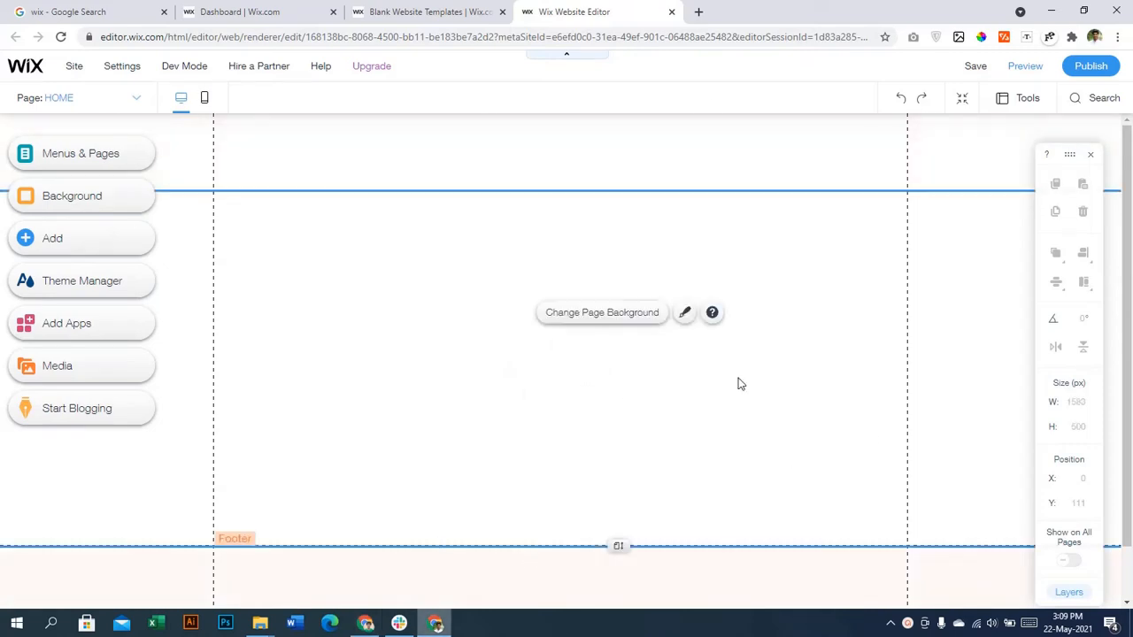
click(407, 131)
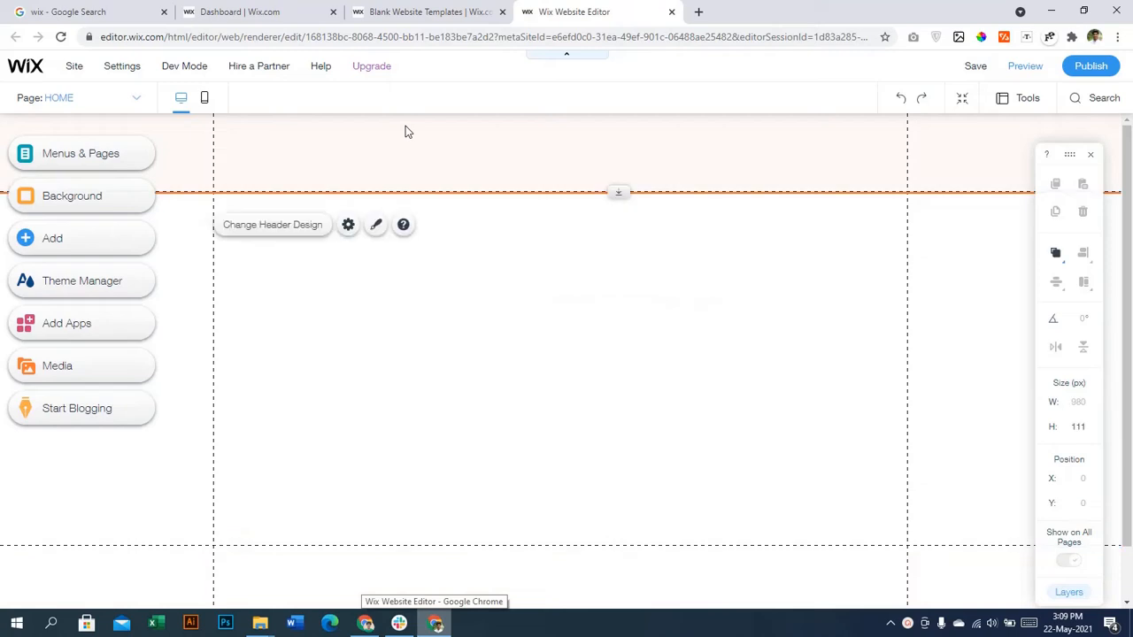
click(567, 583)
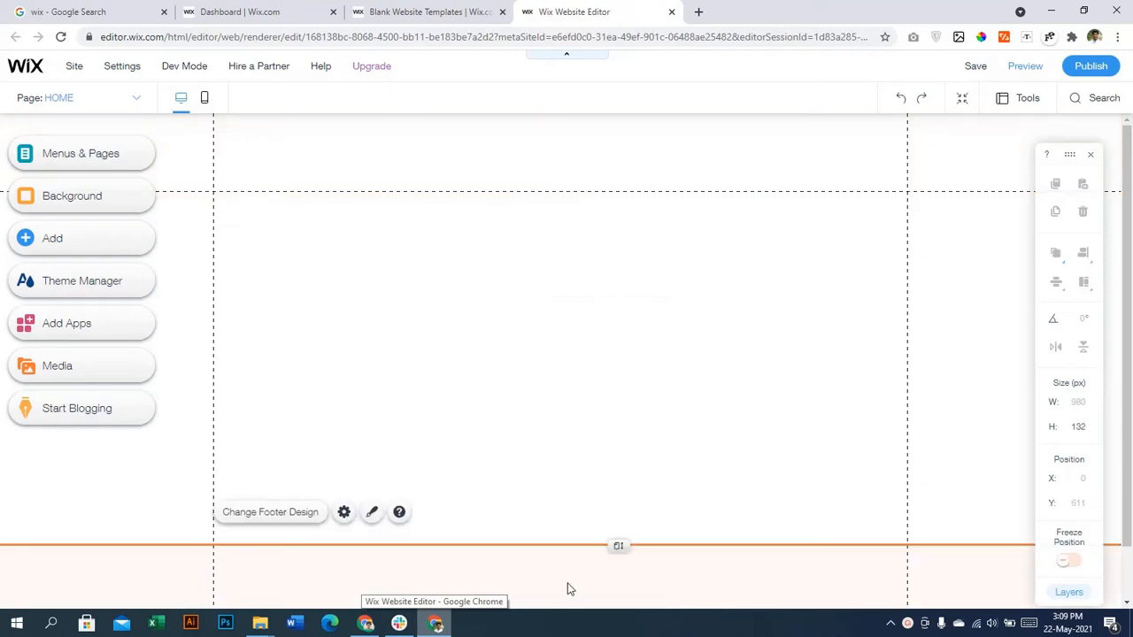
click(405, 319)
click(405, 180)
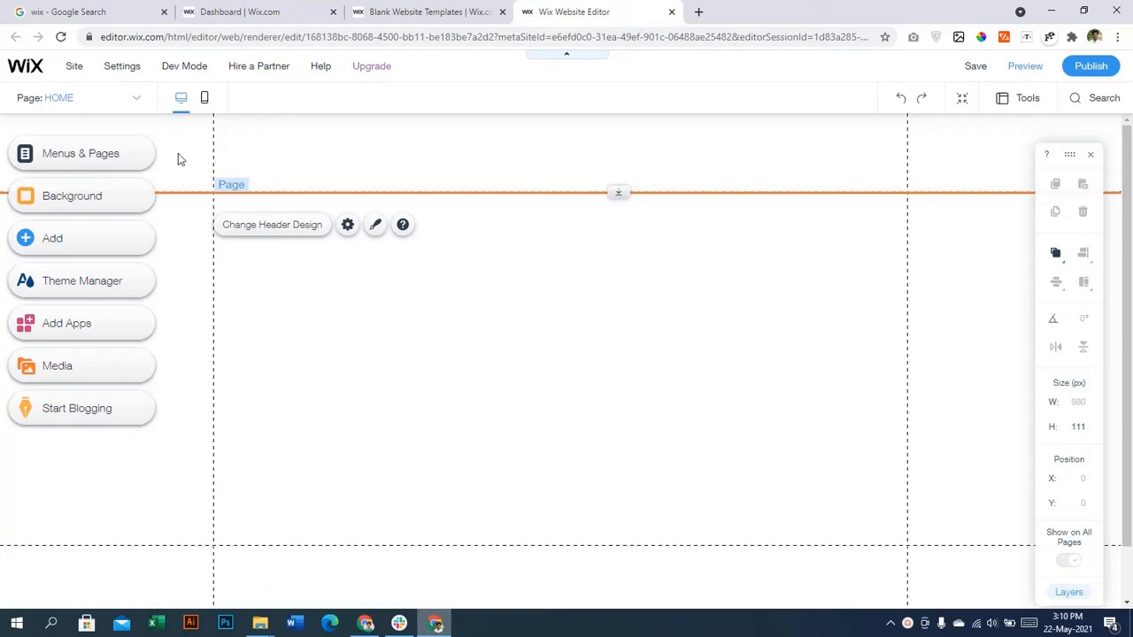
Step: Examine the header's scroll settings and the context options for the page body
click(346, 226)
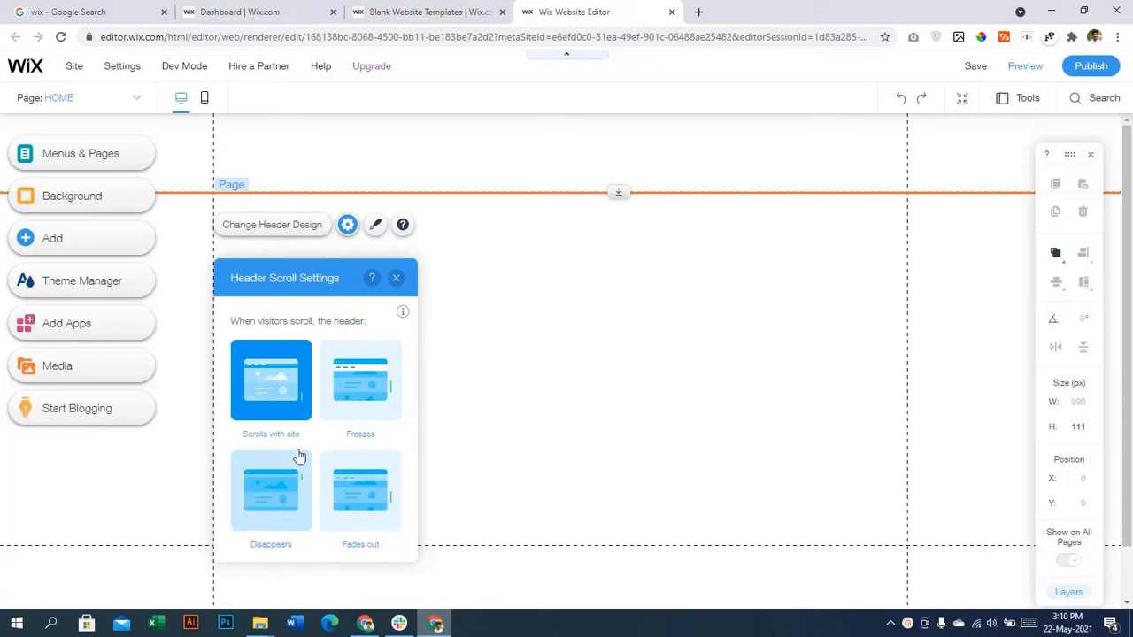
click(396, 278)
click(317, 298)
right_click(317, 298)
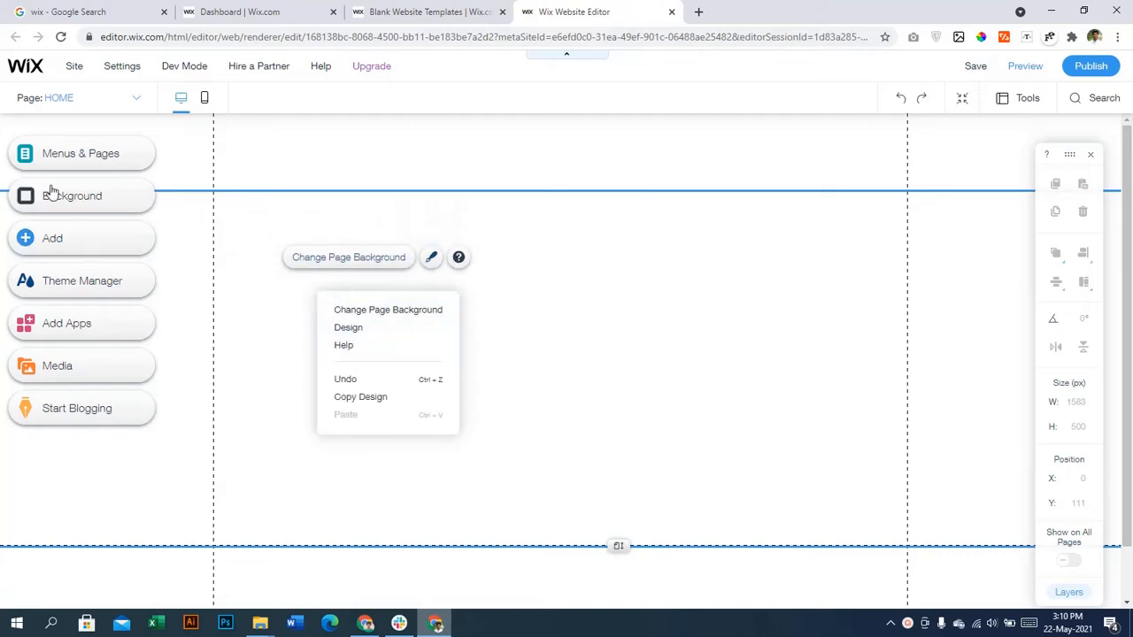
Step: Look over the site settings options, then open page management and display the HOME page's settings
click(124, 71)
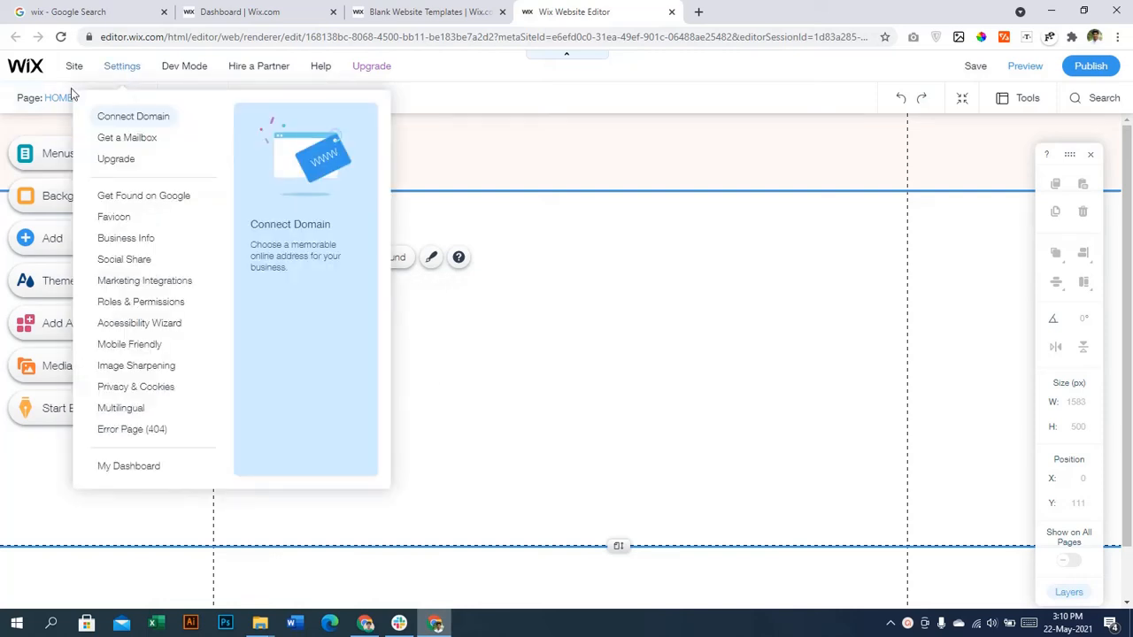
click(49, 98)
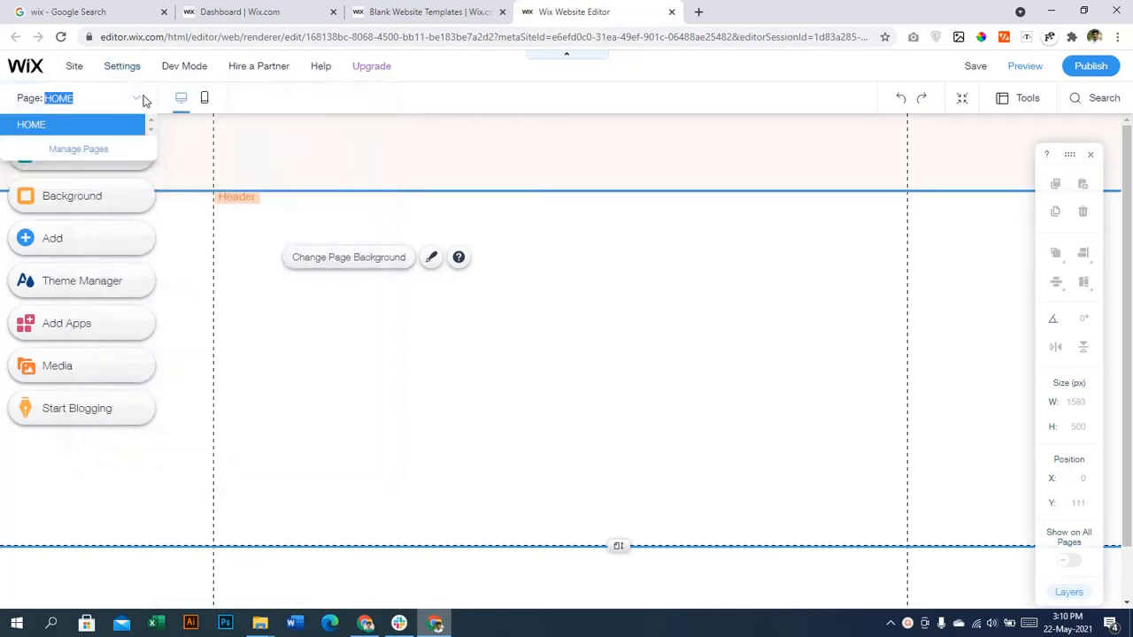
click(140, 98)
click(141, 101)
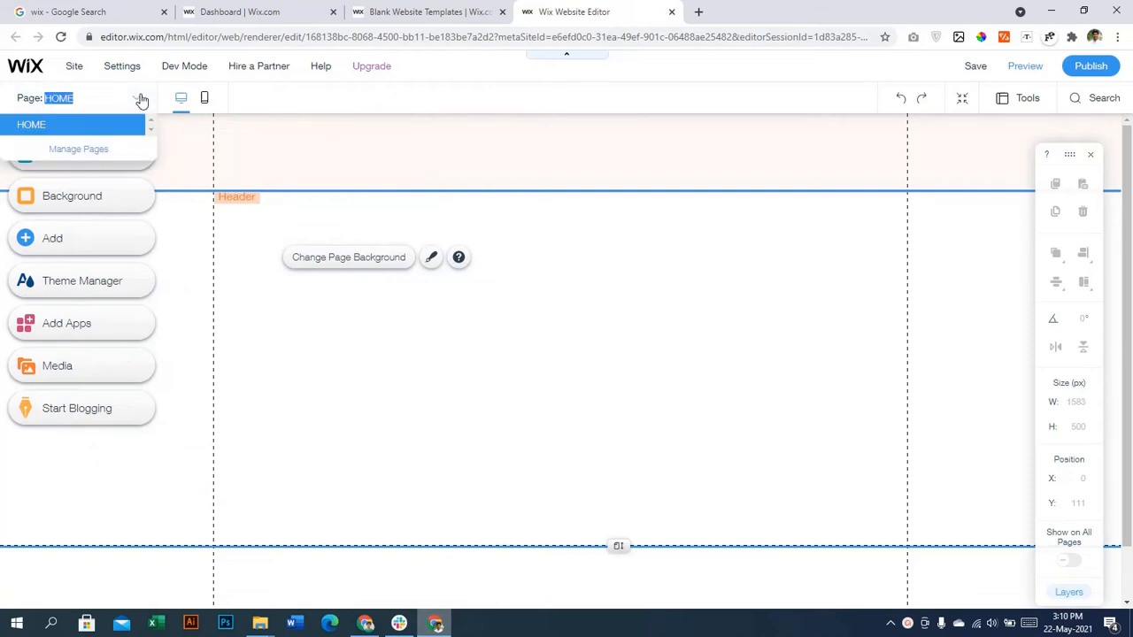
click(94, 149)
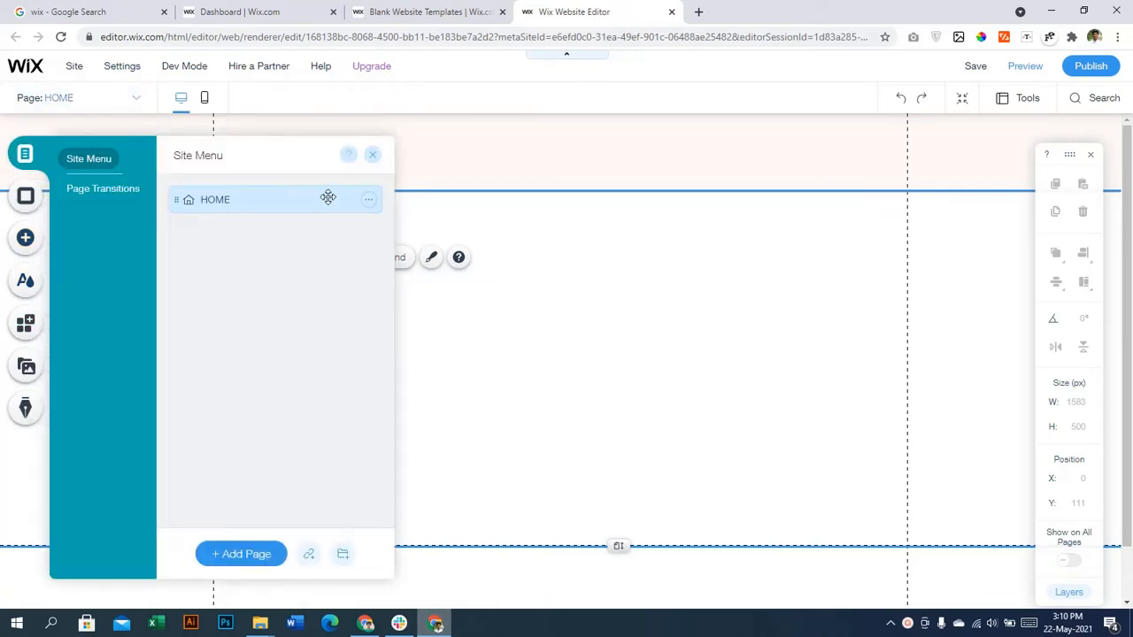
click(369, 200)
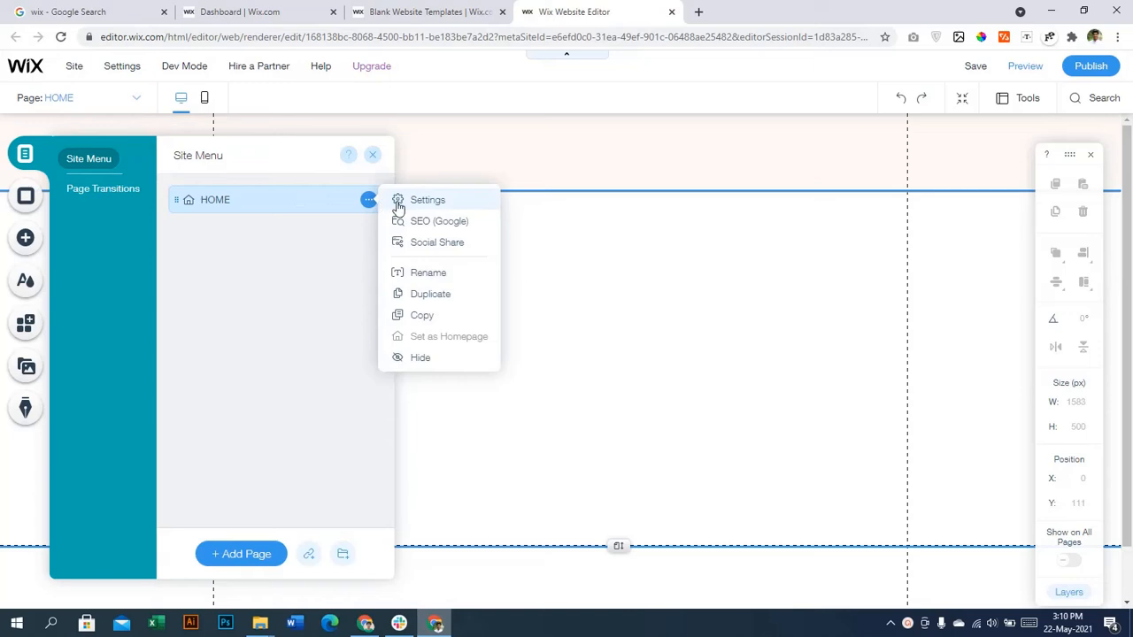
click(399, 203)
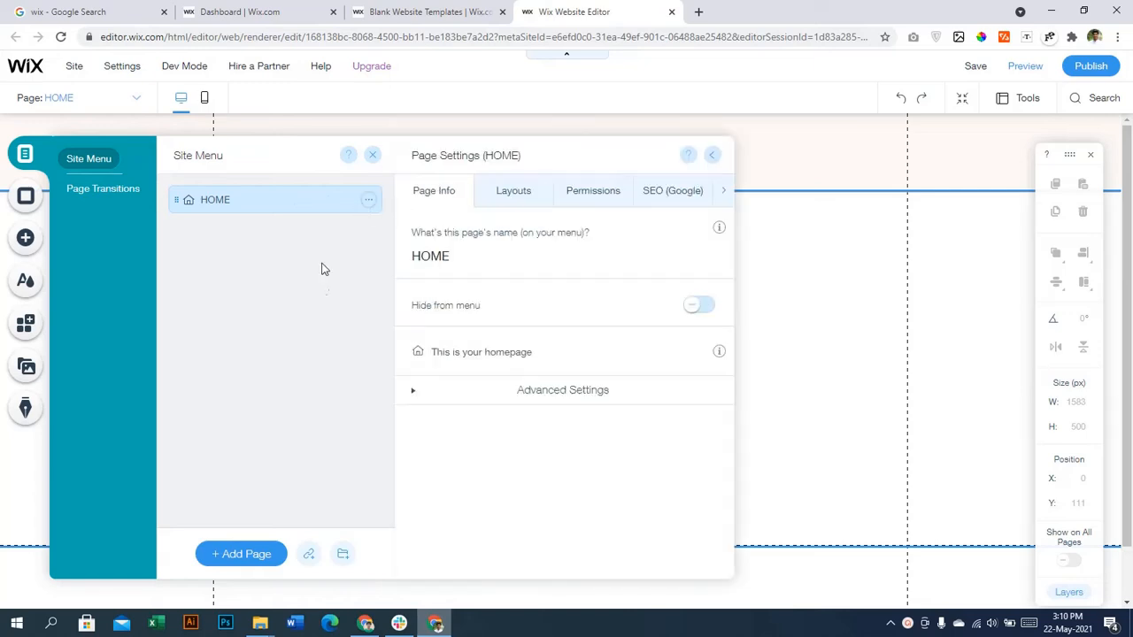
Step: Set the HOME page's layout to No Header & Footer and extend the page body to about 559 px high
click(519, 207)
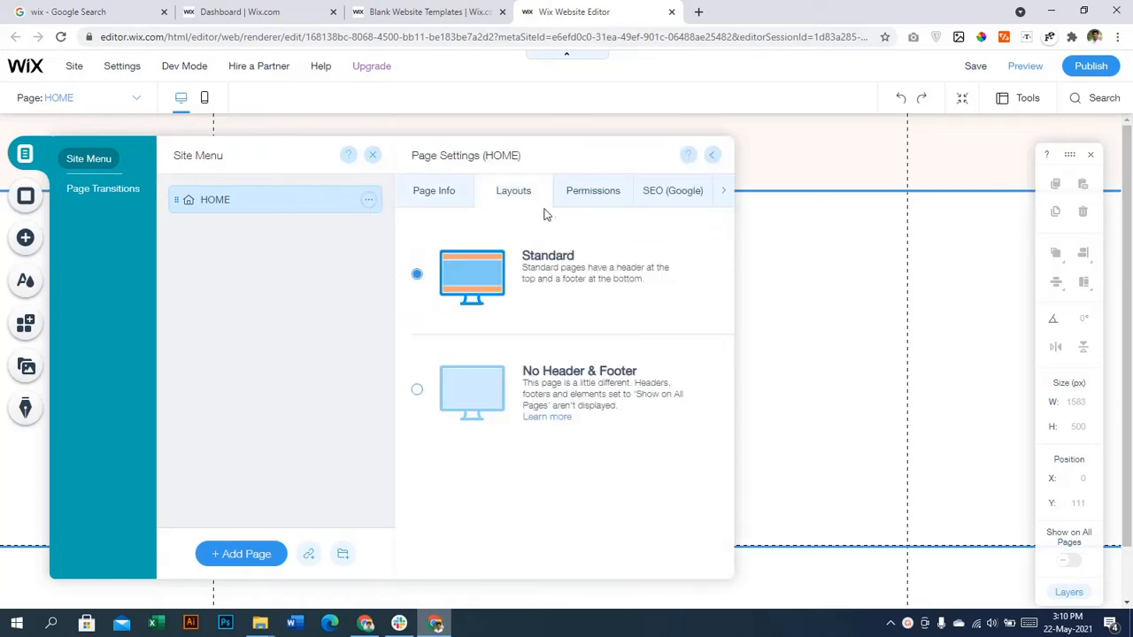
click(415, 391)
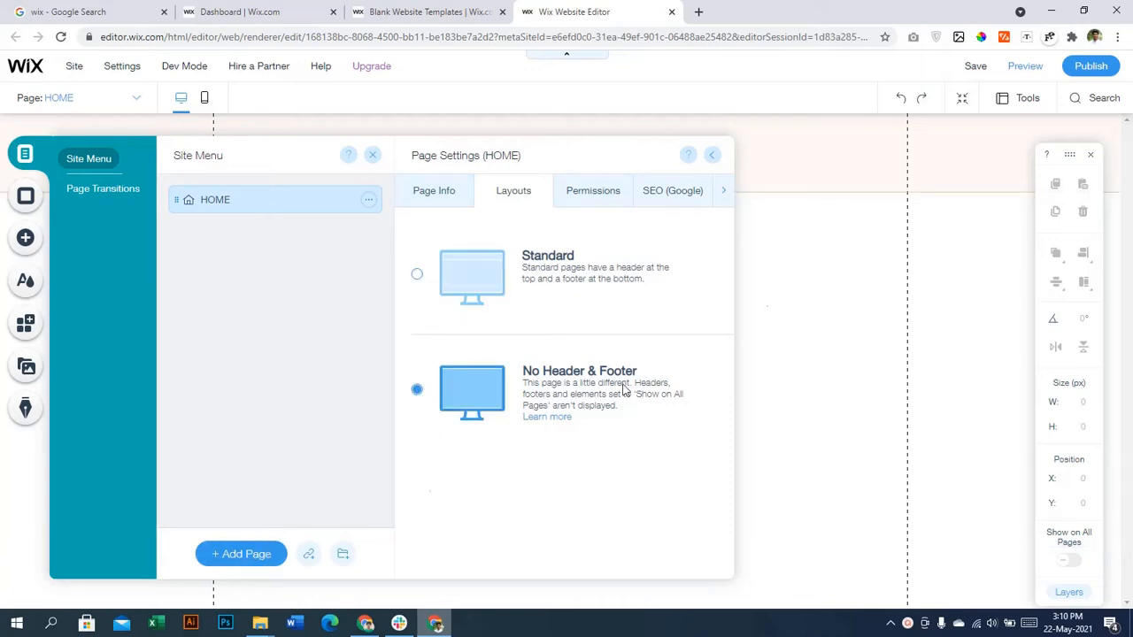
click(714, 158)
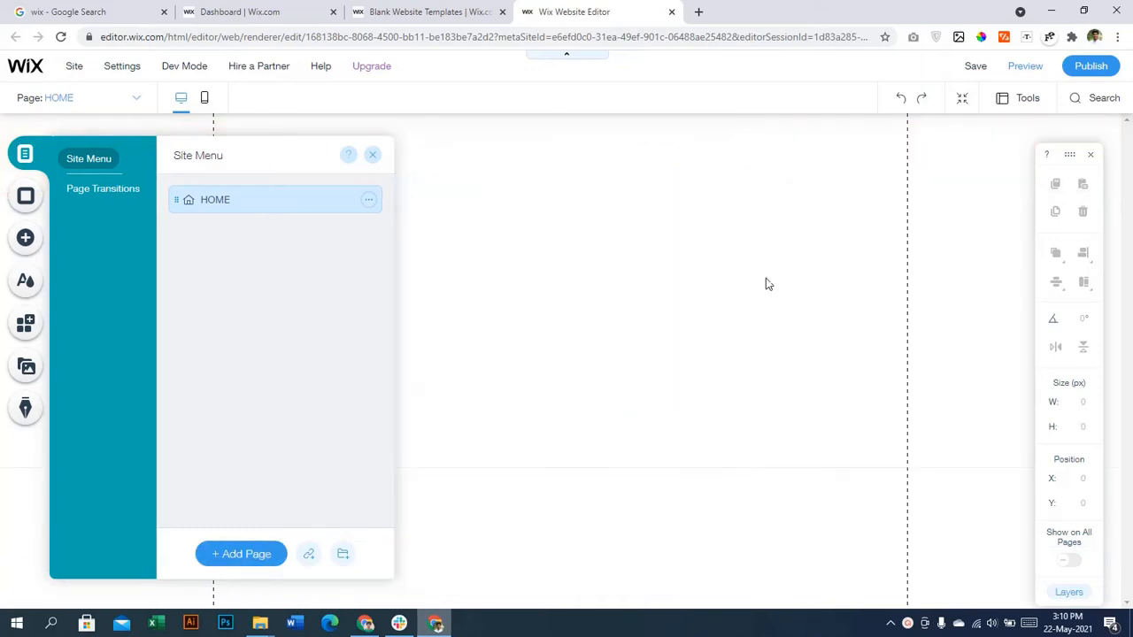
click(787, 249)
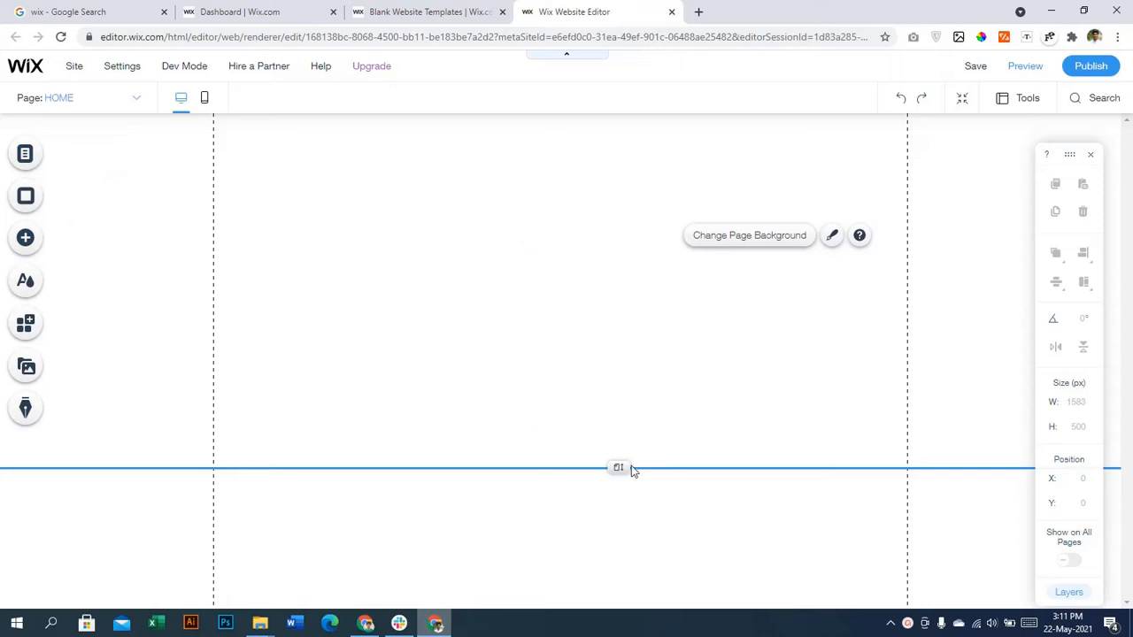
drag(620, 469, 619, 510)
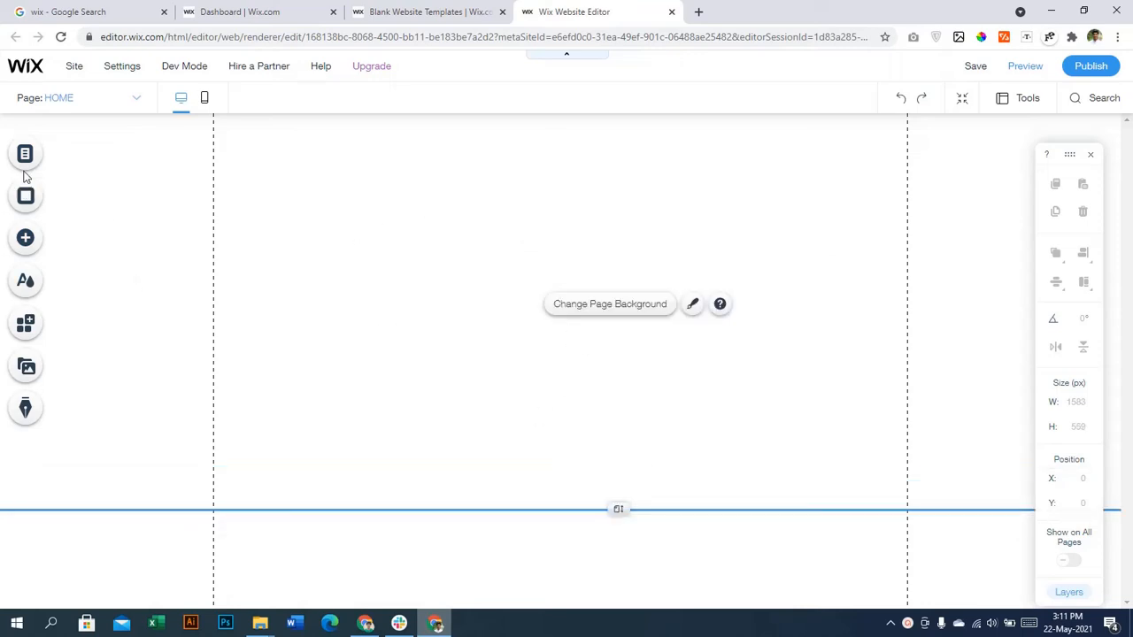
Step: Browse the element categories and add the plain white strip from the Classic strips to the page
click(25, 240)
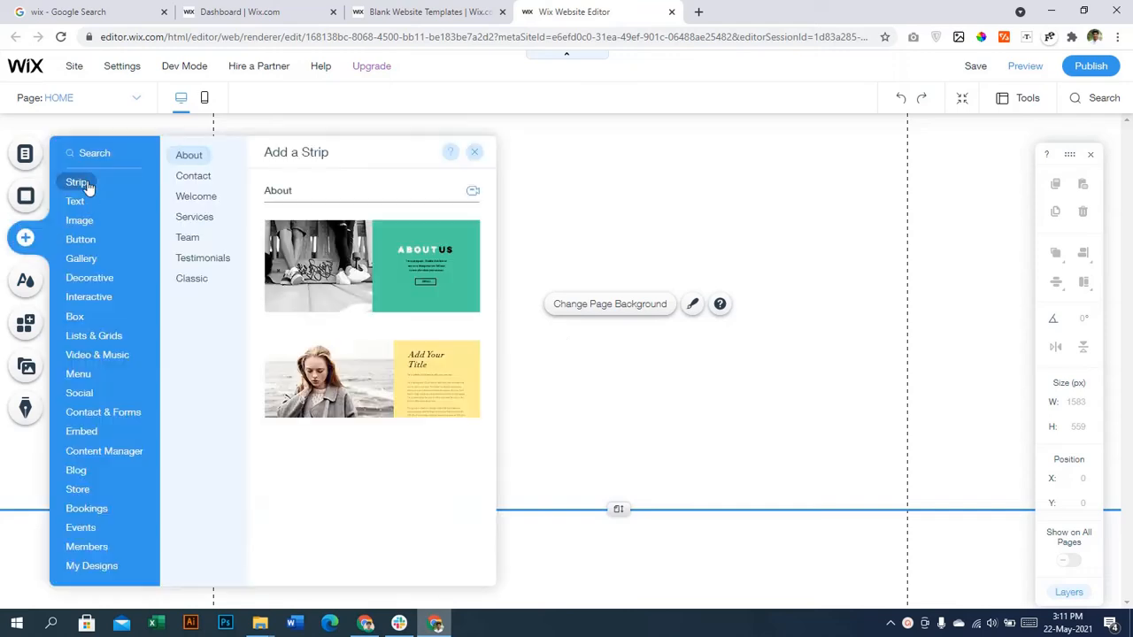
click(79, 220)
click(81, 241)
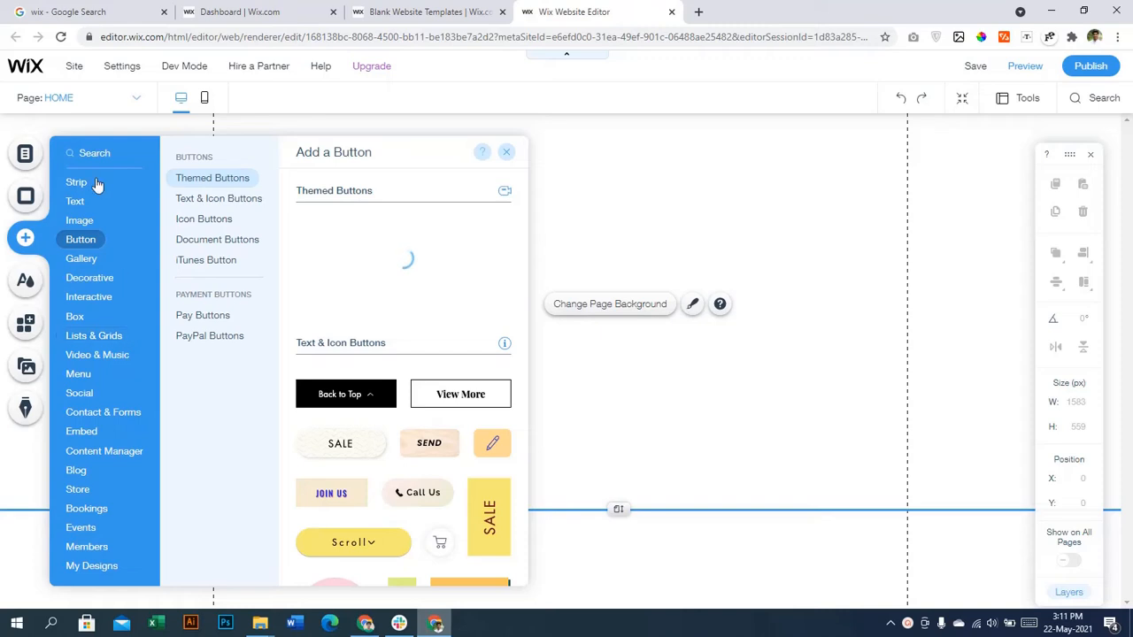
click(80, 182)
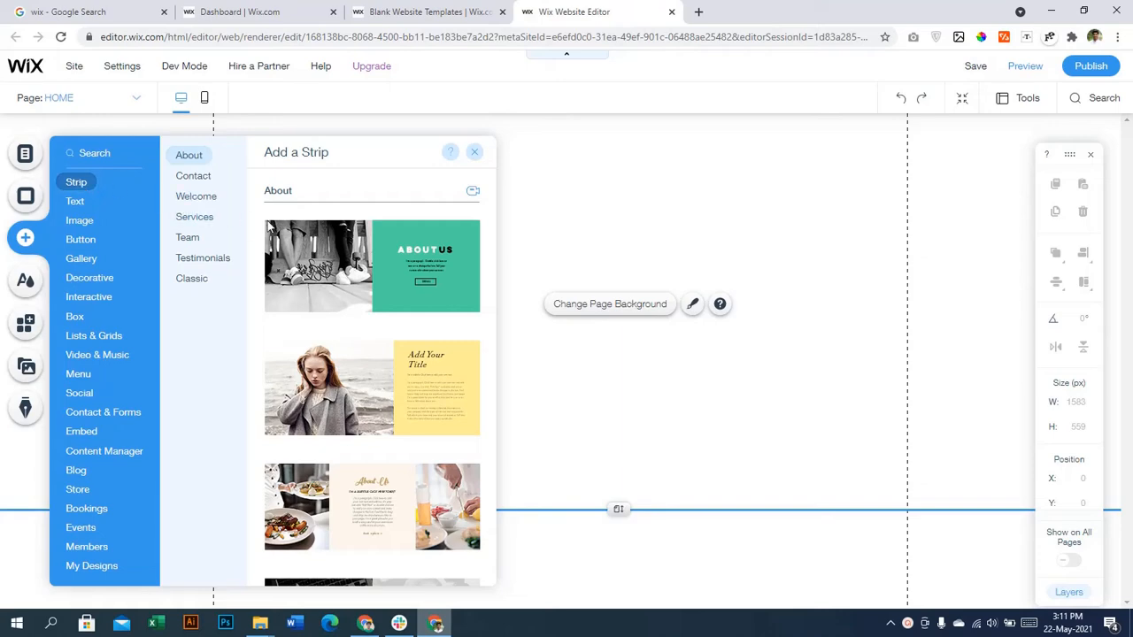
scroll(372, 385, down, 5)
scroll(372, 385, down, 15)
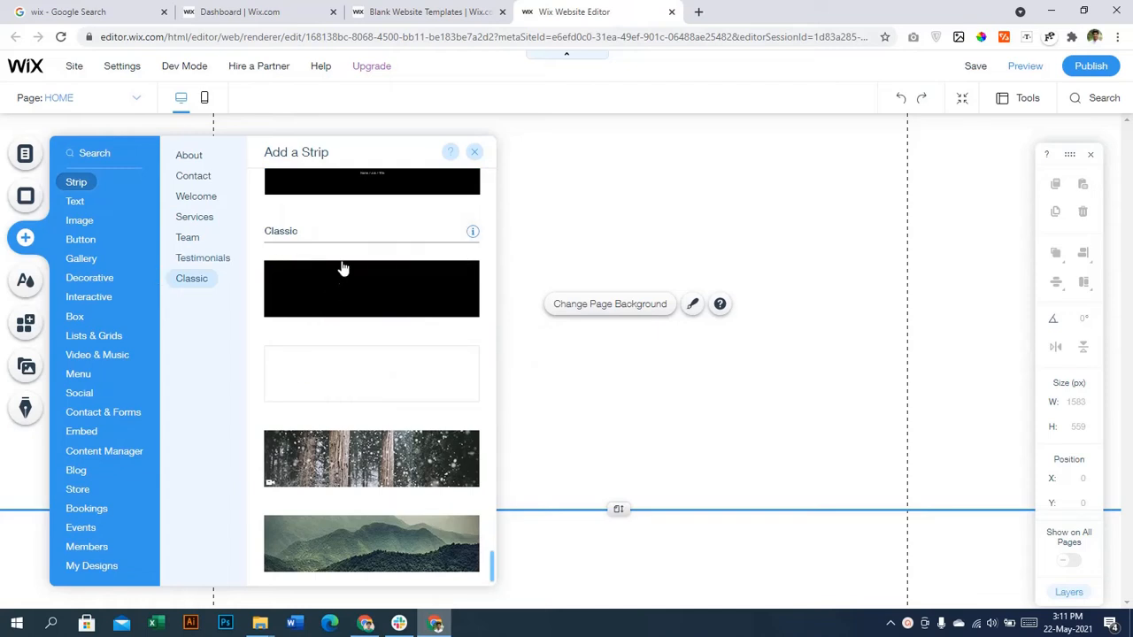
click(327, 366)
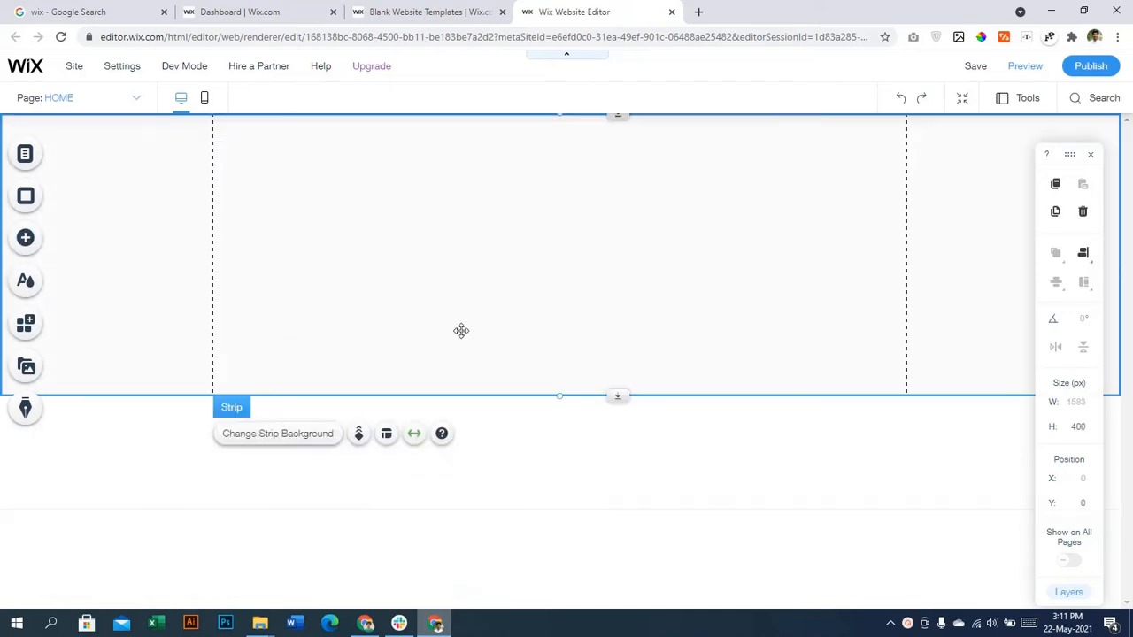
Step: Stretch the new strip downward to a height of about 696 px
click(588, 485)
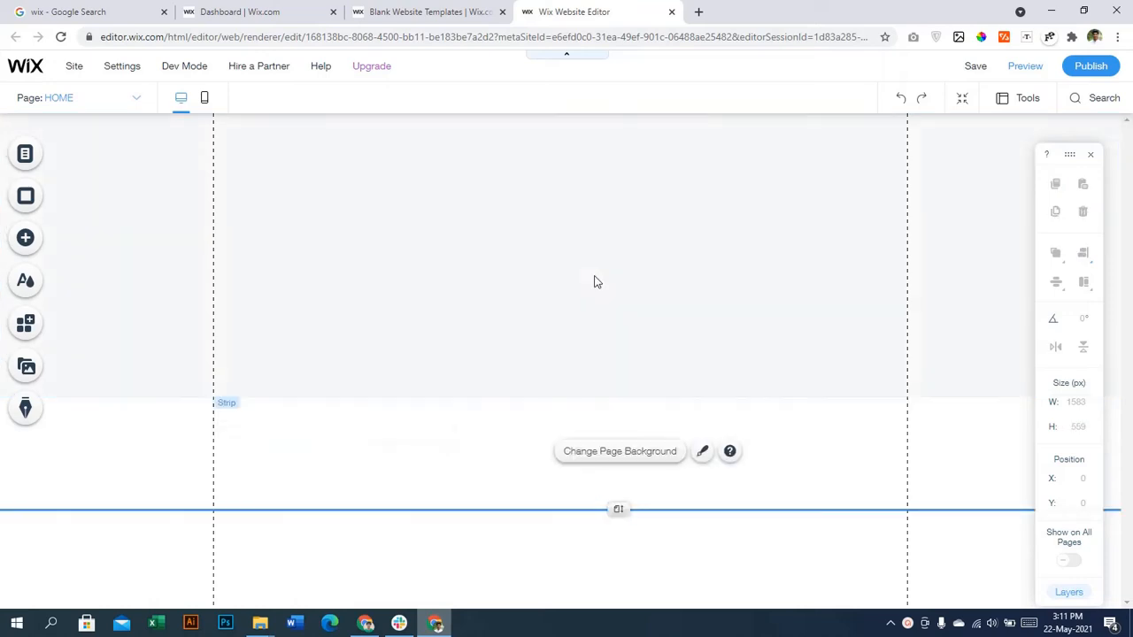
click(594, 281)
click(619, 482)
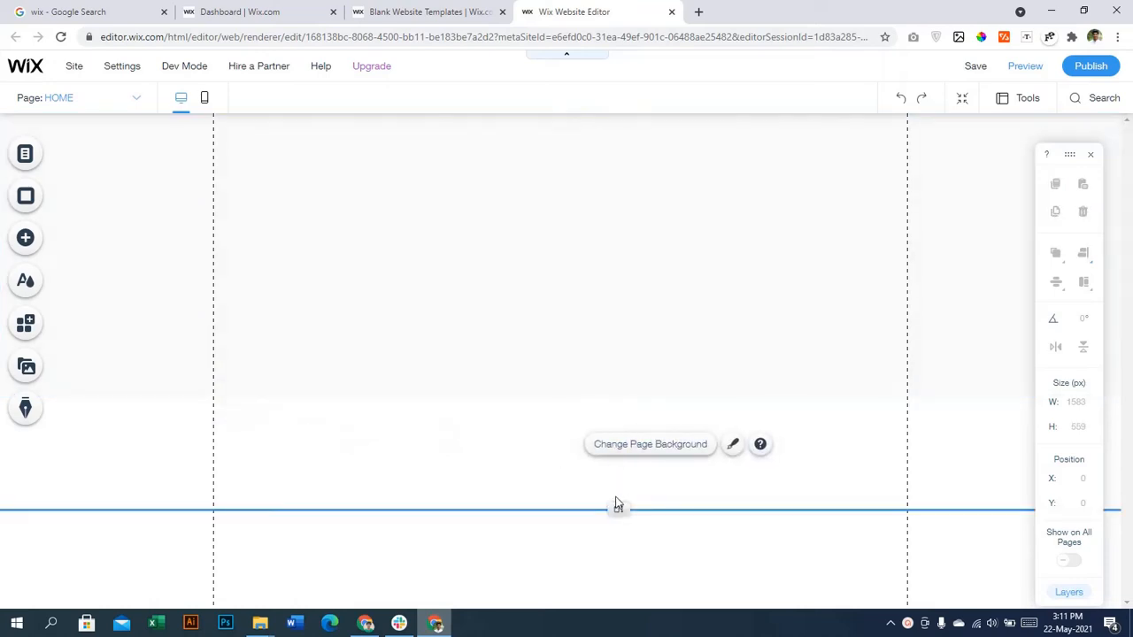
click(500, 284)
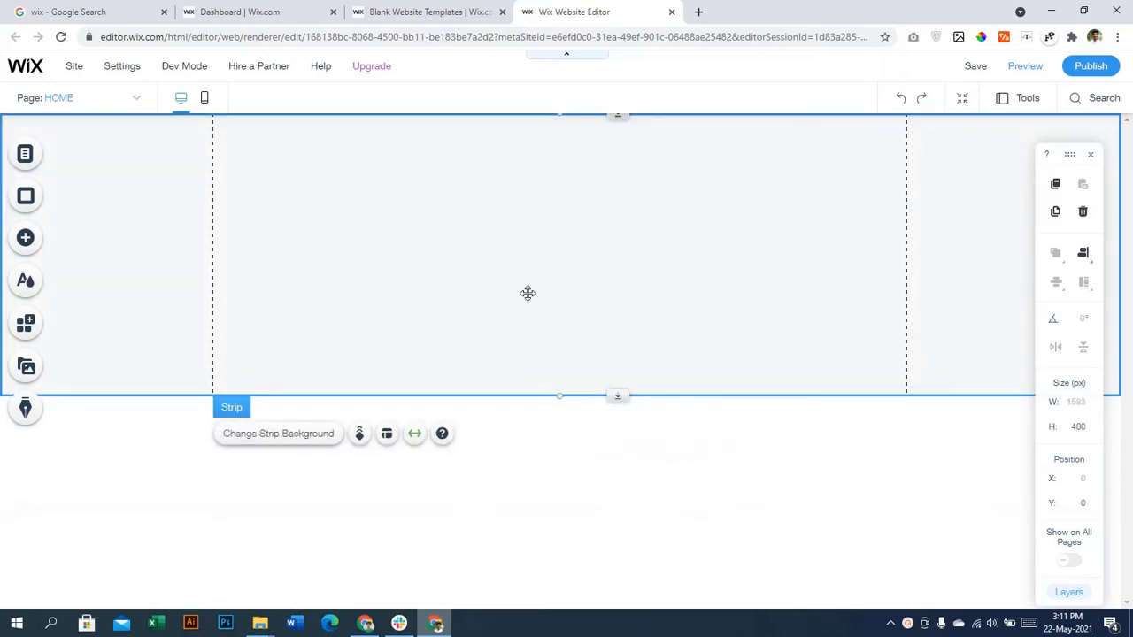
drag(614, 397, 617, 587)
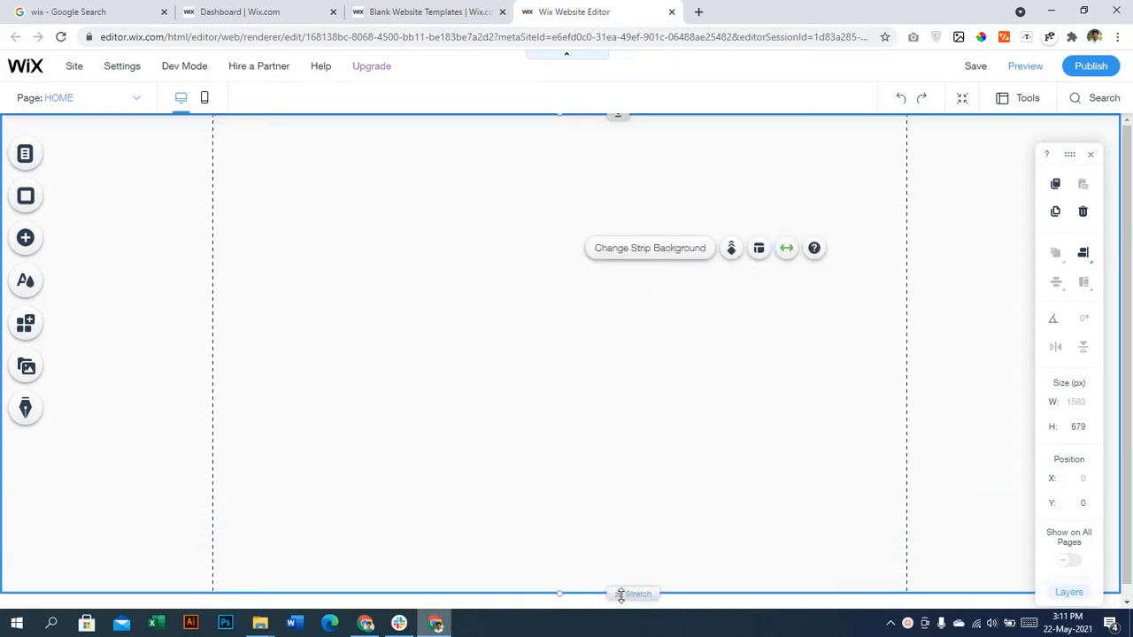
drag(620, 596, 620, 611)
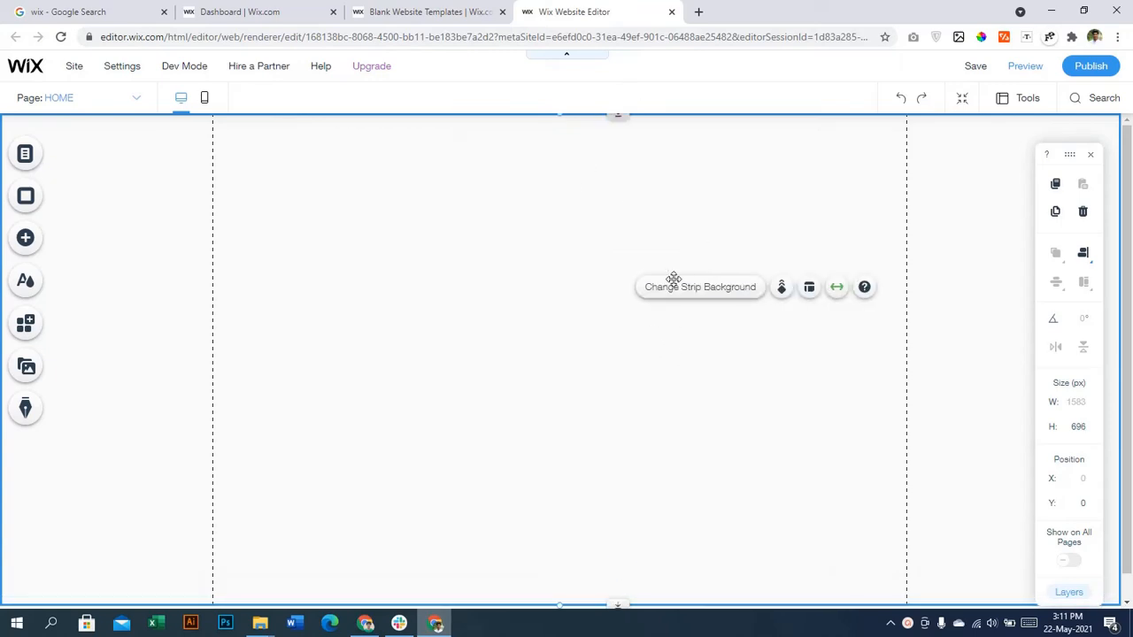
Step: Change the strip's background colour to the medium blue theme colour #384AD3
click(672, 292)
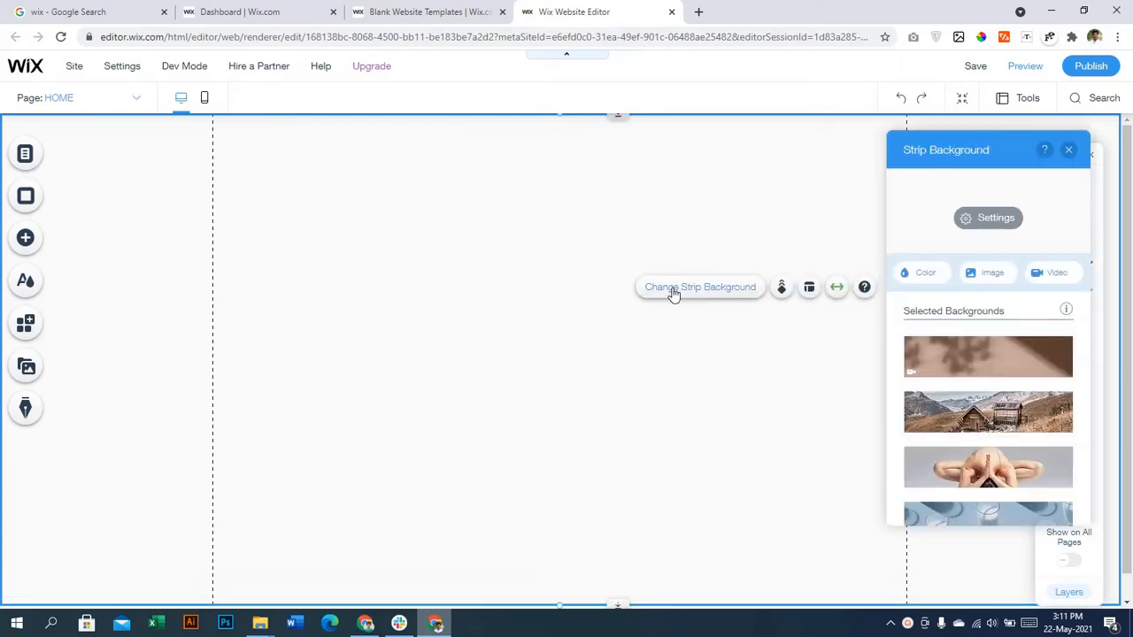
click(984, 221)
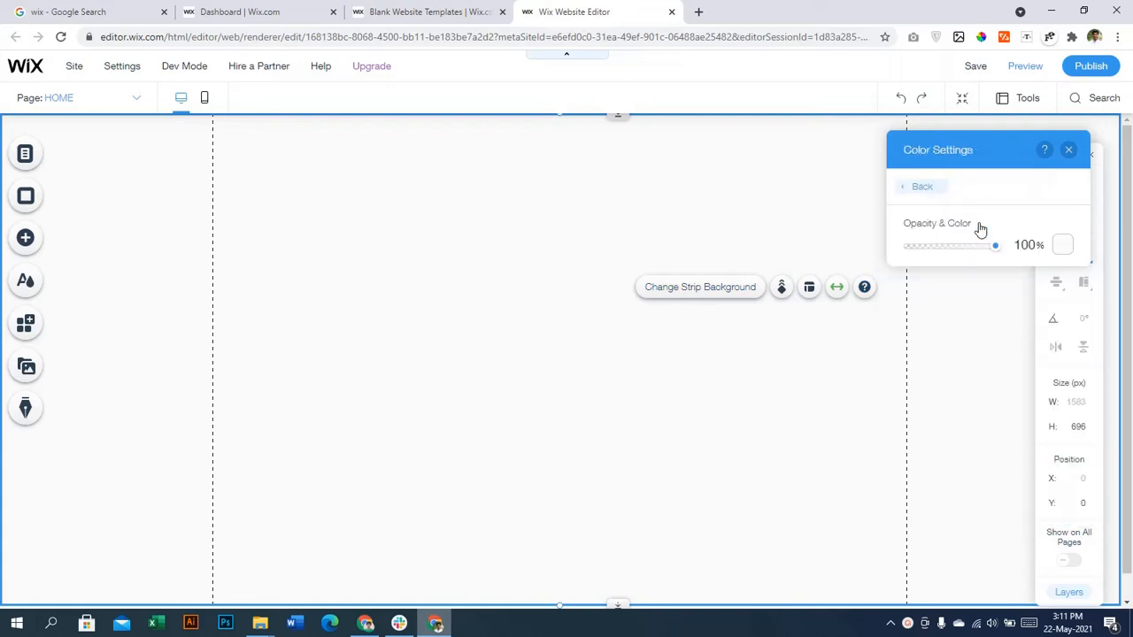
click(1063, 244)
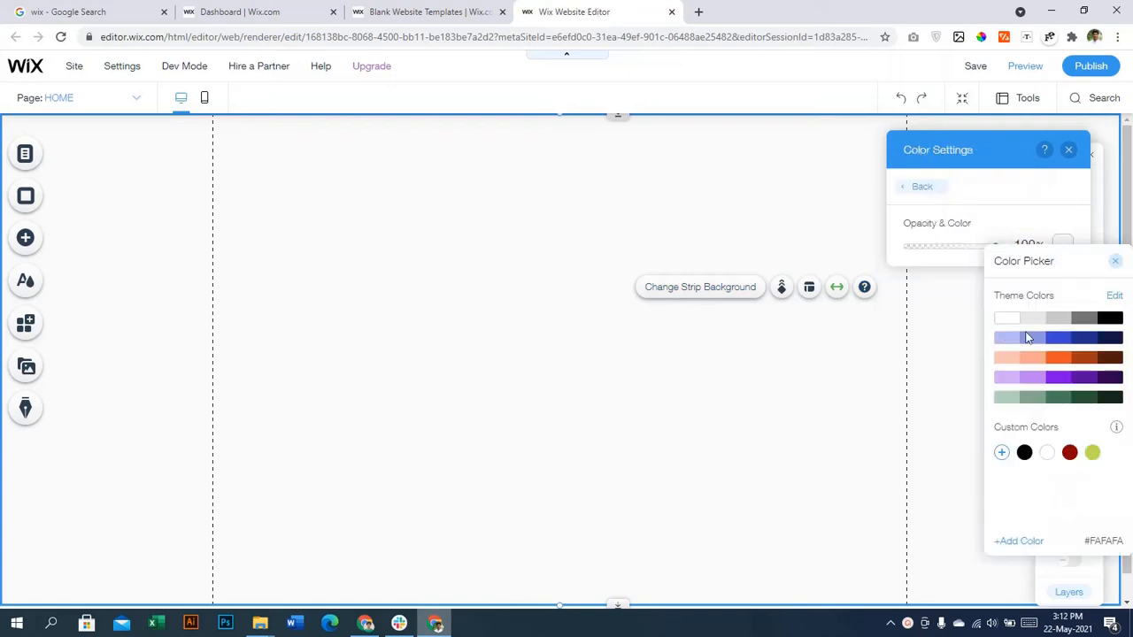
click(1082, 321)
click(1059, 337)
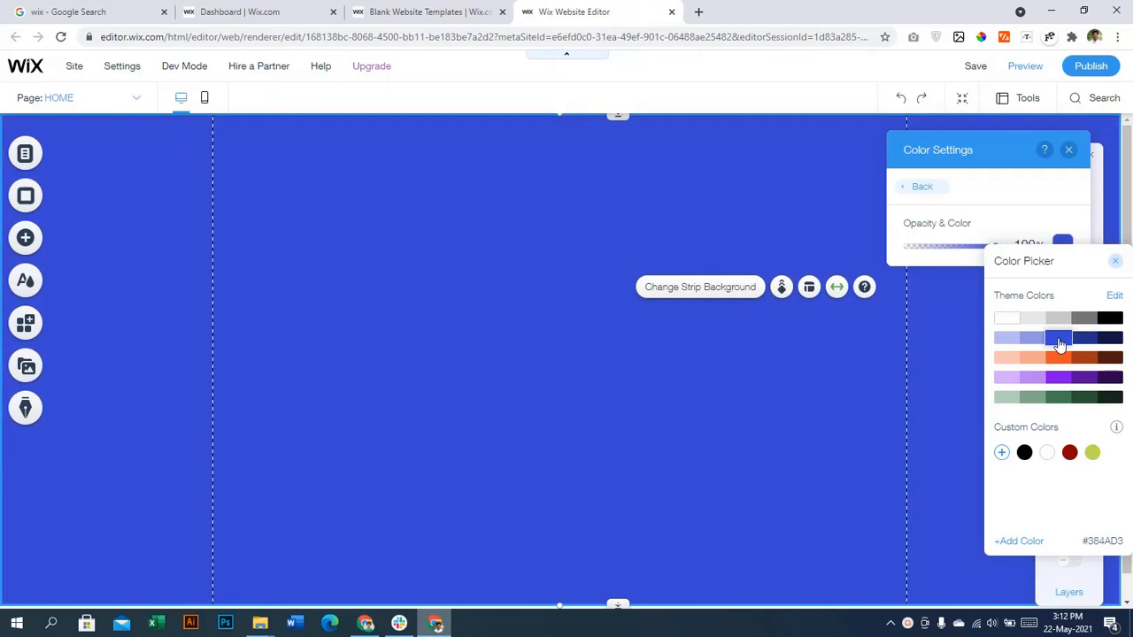
click(687, 250)
click(305, 258)
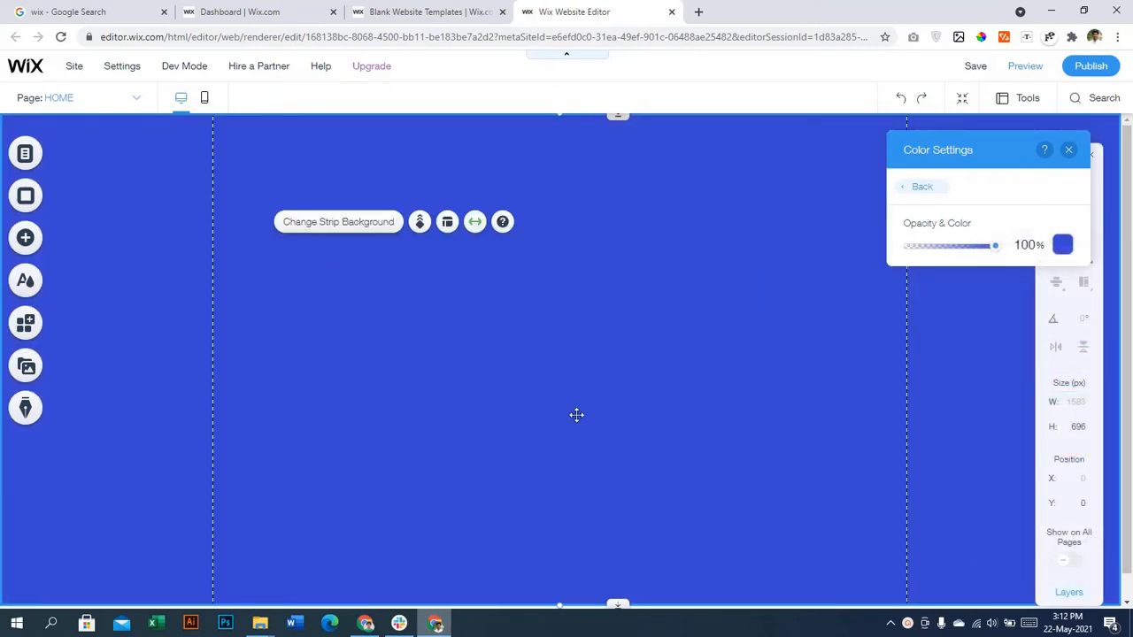
click(622, 609)
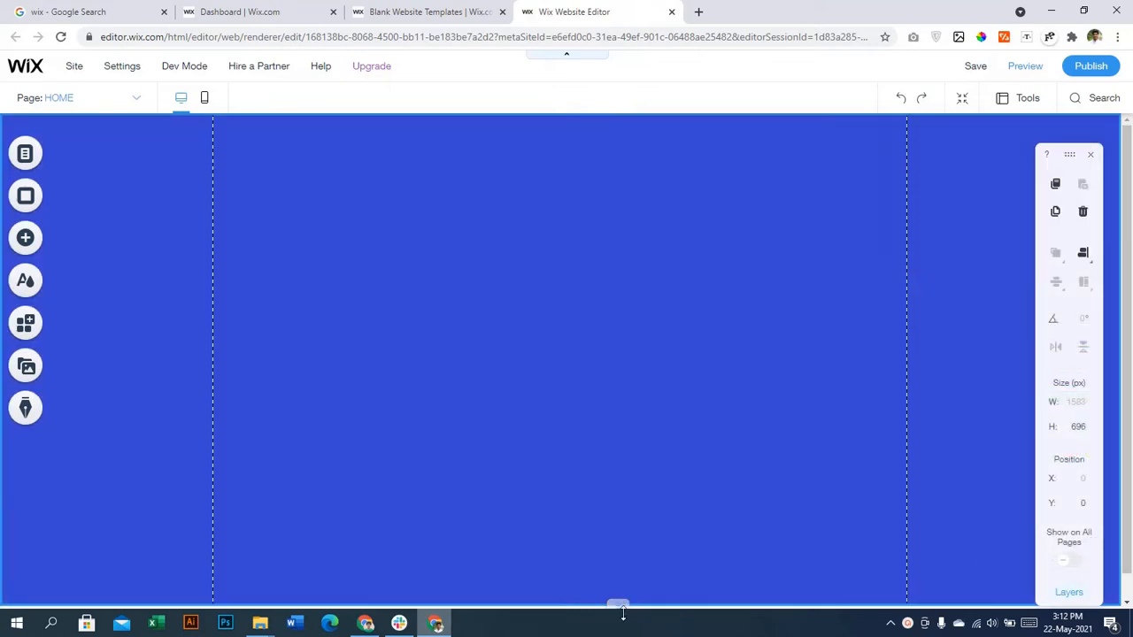
drag(622, 630, 592, 574)
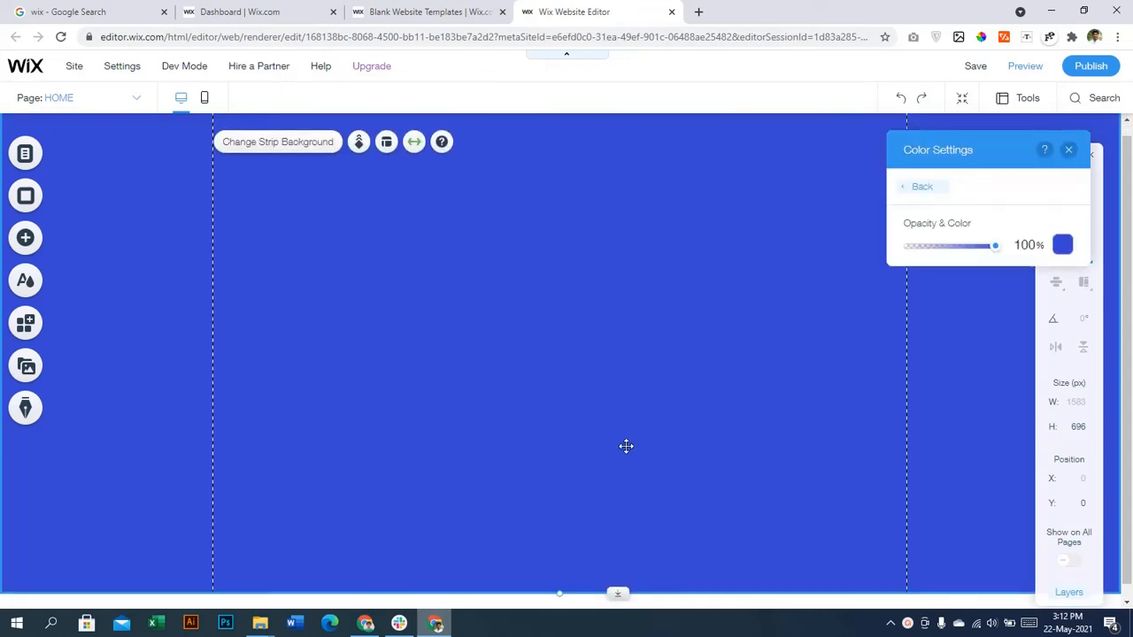
click(385, 316)
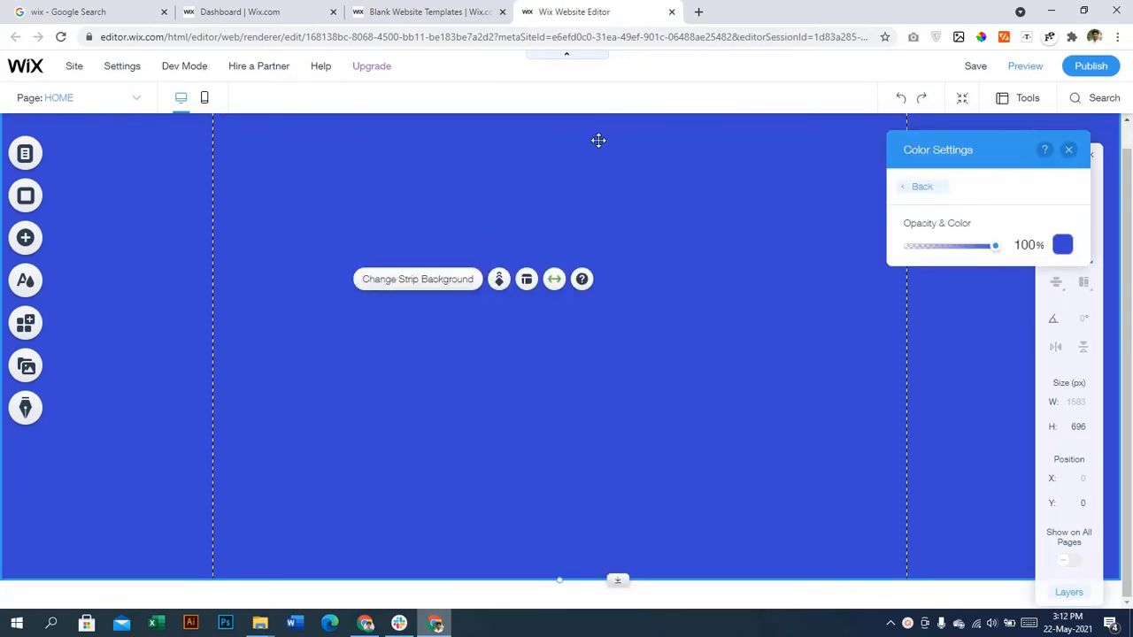
click(602, 195)
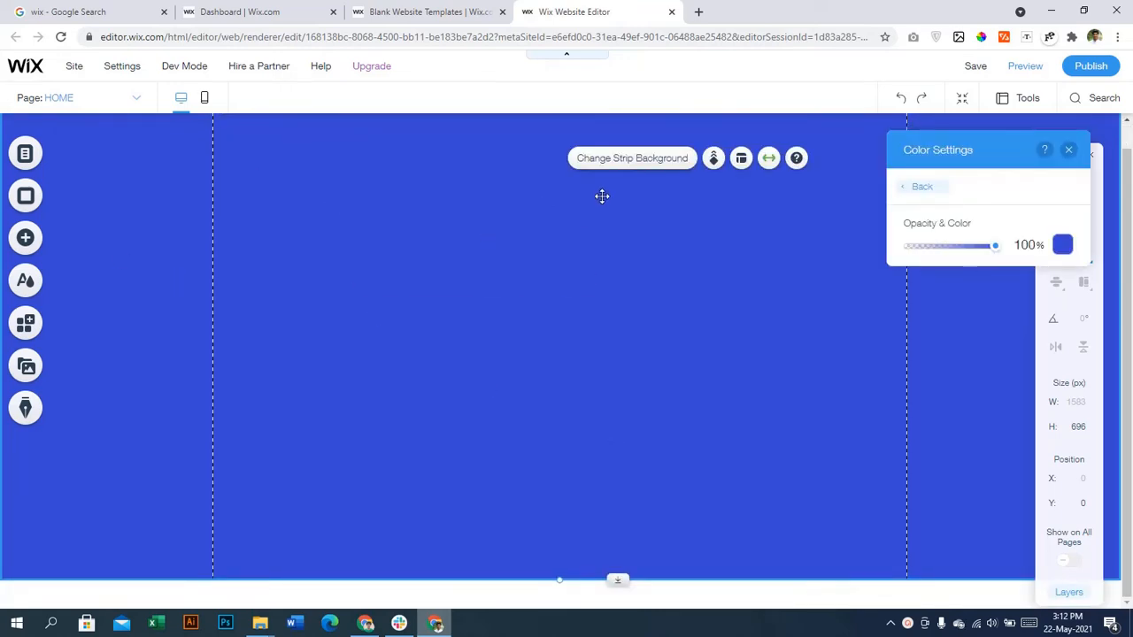
Step: Add a Big Title text element from the Titles group to the blue strip
click(36, 247)
click(191, 279)
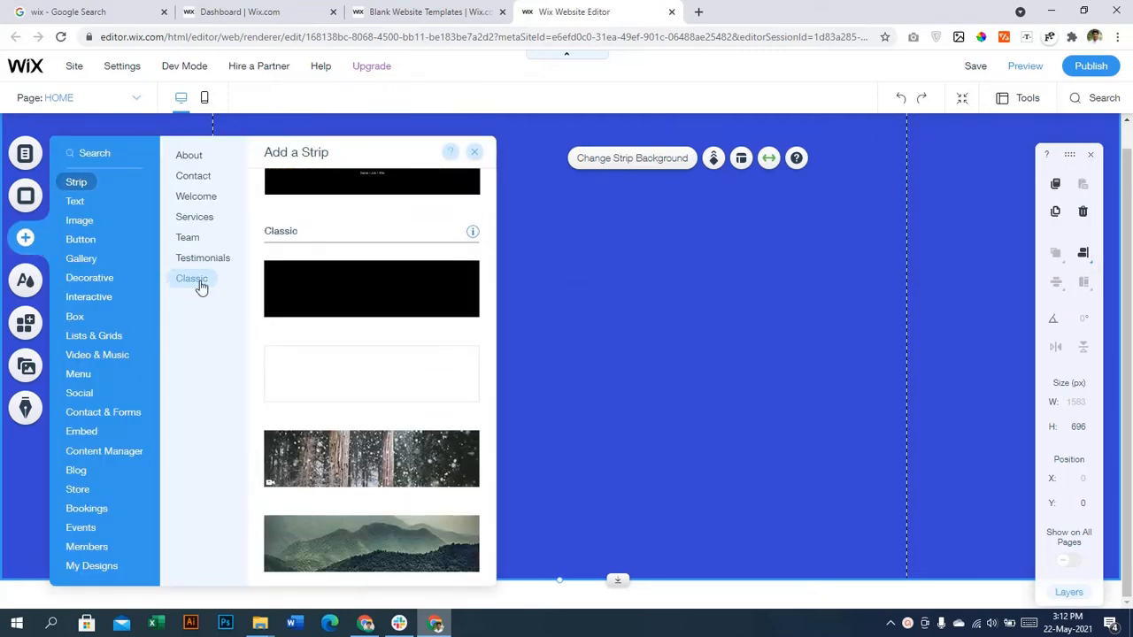
click(74, 201)
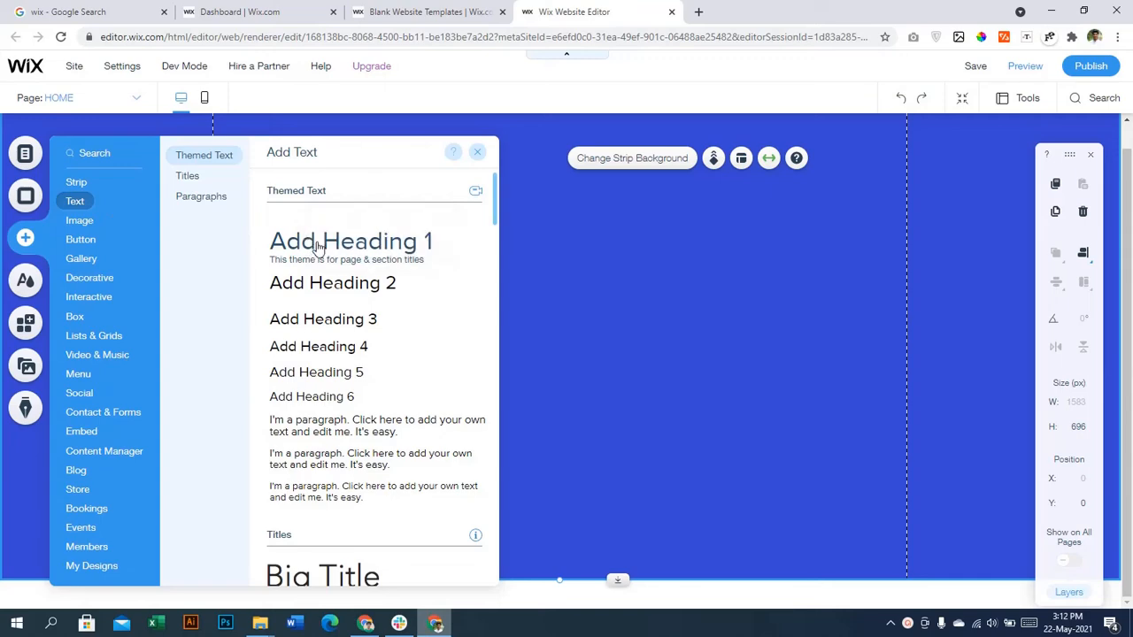
scroll(338, 329, down, 3)
click(342, 366)
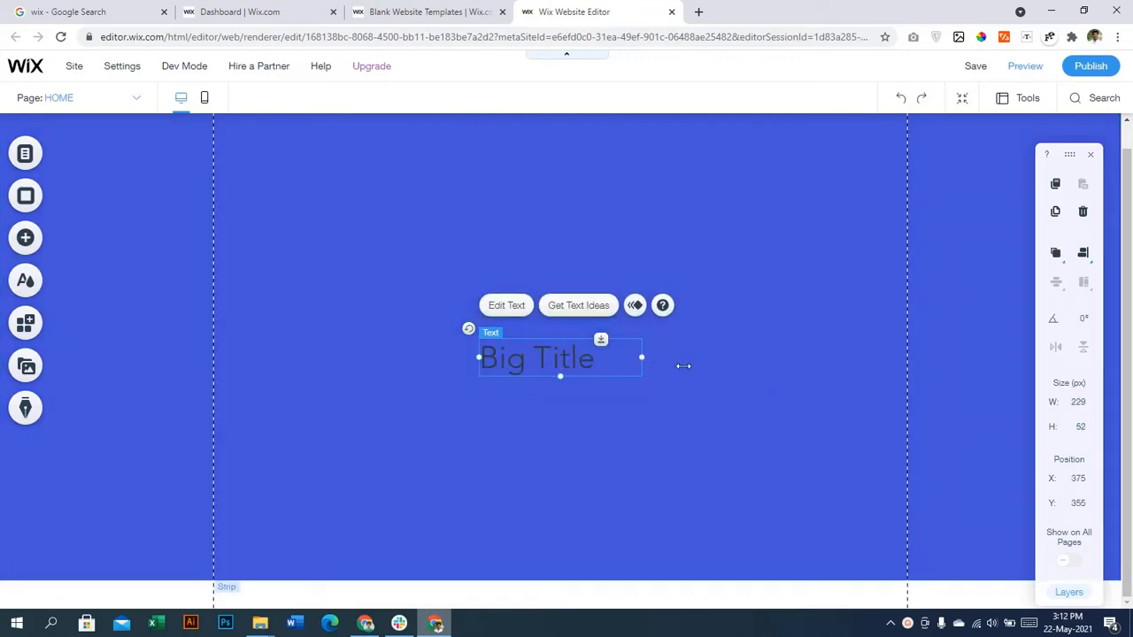
Step: Widen the Big Title text box to about 427 px and move it up to about X 378, Y 244
drag(683, 365, 782, 372)
drag(572, 358, 563, 285)
Step: Centre-align the Big Title text and reposition its box to about X 290, Y 225
double_click(563, 285)
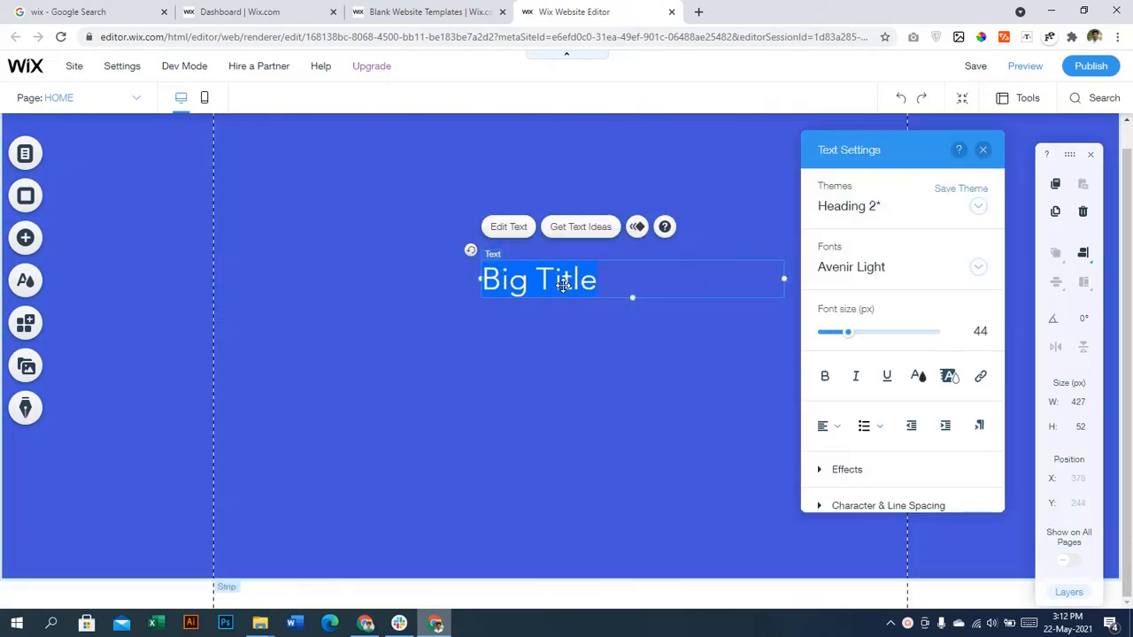
scroll(872, 266, down, 2)
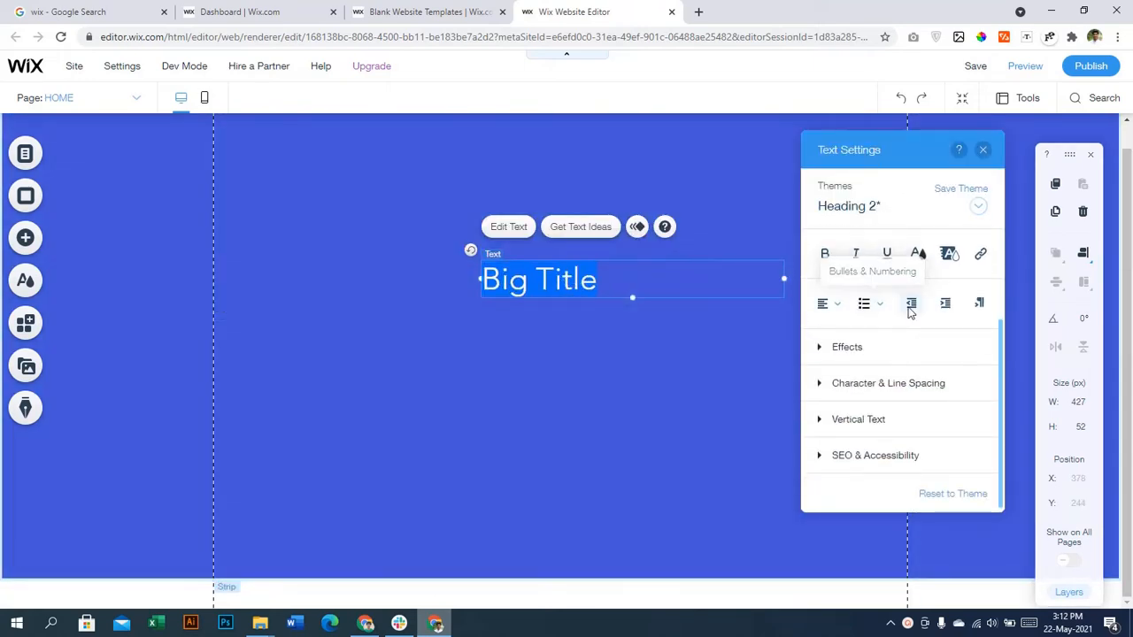
click(830, 304)
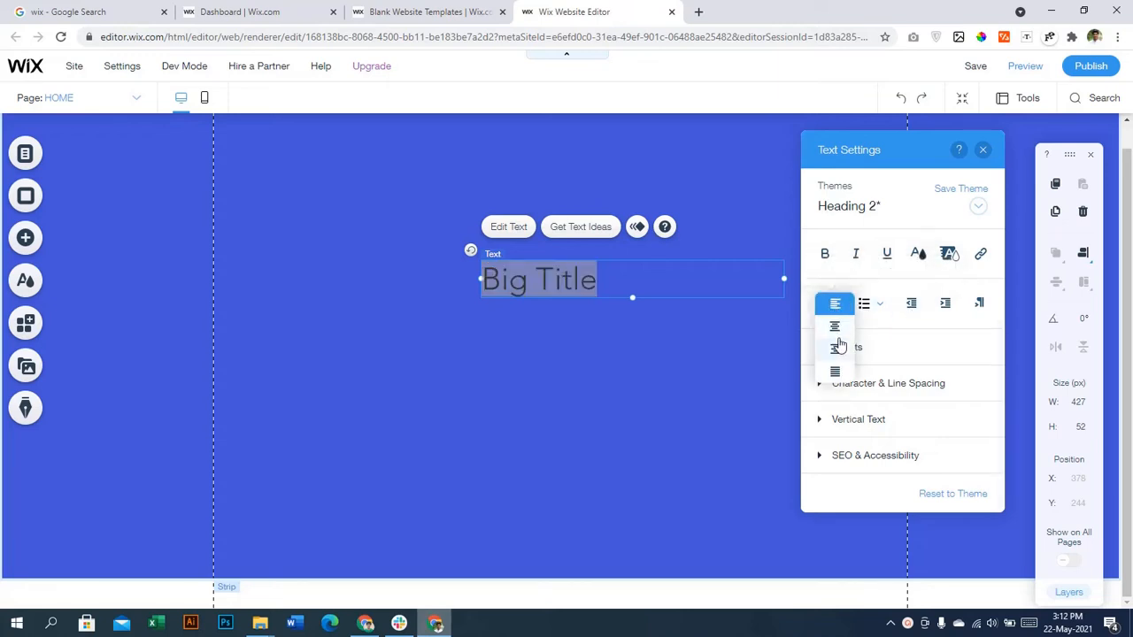
click(835, 325)
click(530, 380)
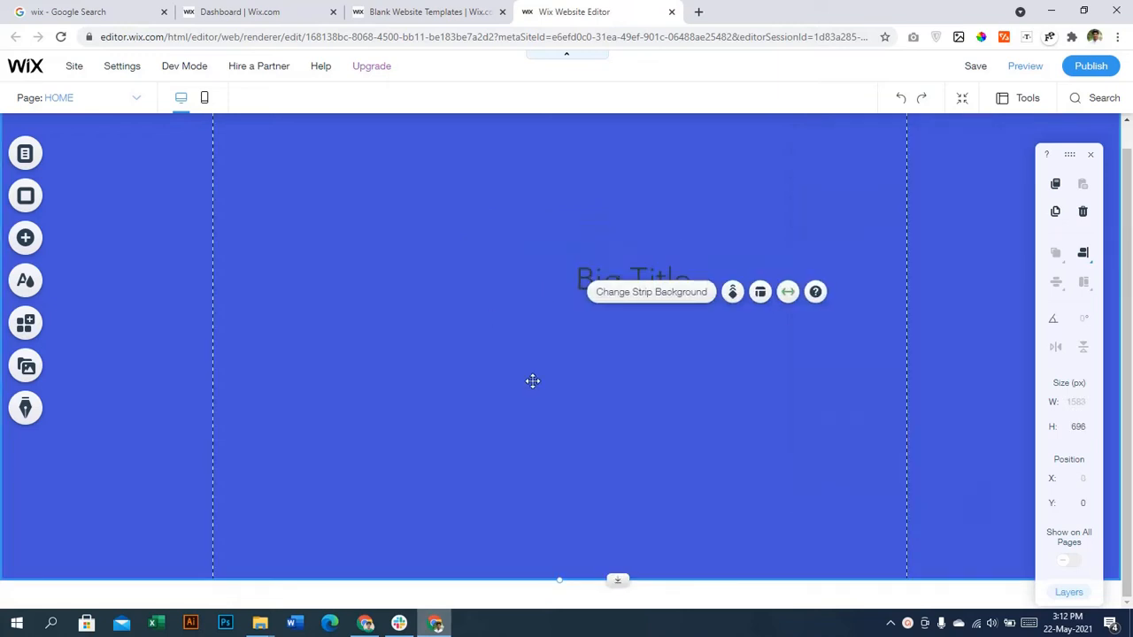
click(567, 283)
mouse_move(566, 283)
mouse_down()
mouse_move(499, 273)
mouse_move(556, 271)
mouse_up()
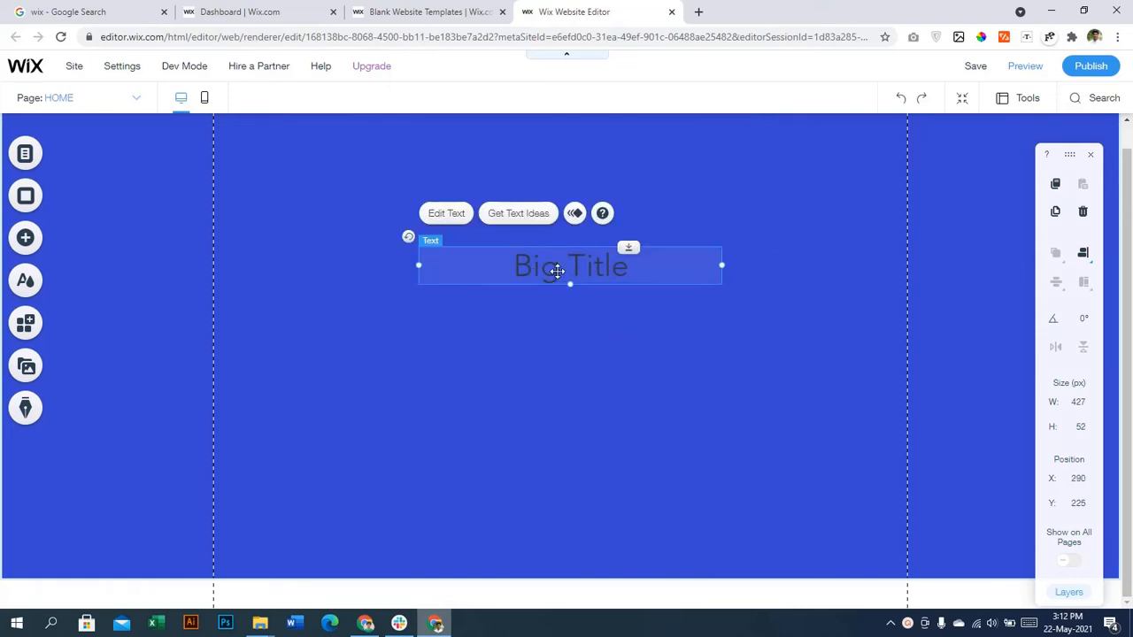
Step: Set the Big Title text's font size to 100 px
double_click(556, 271)
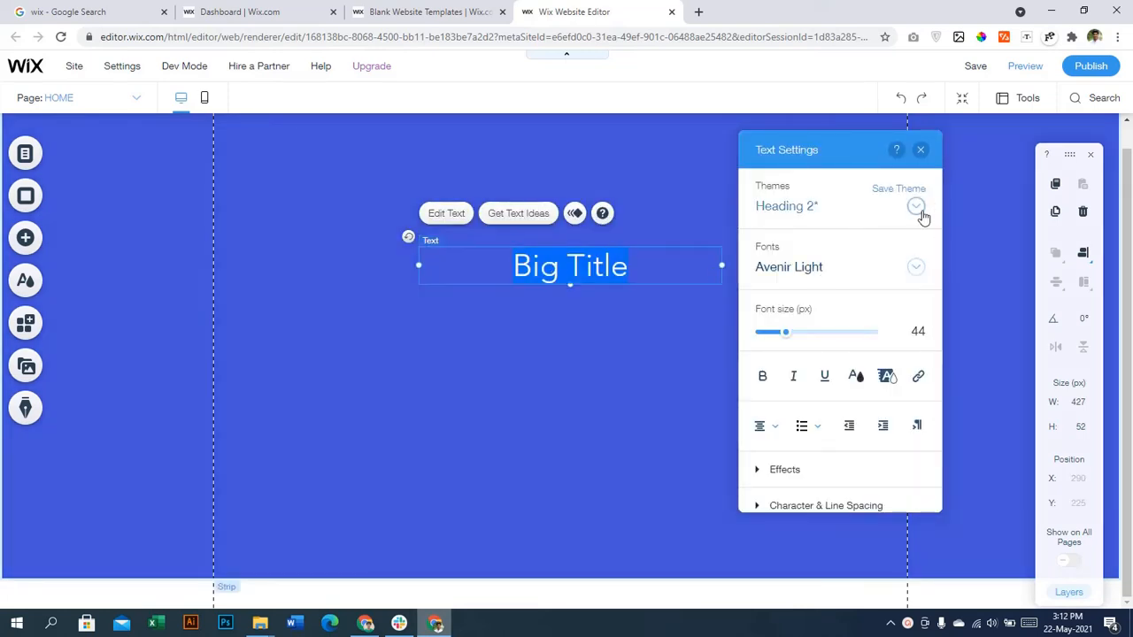
click(917, 328)
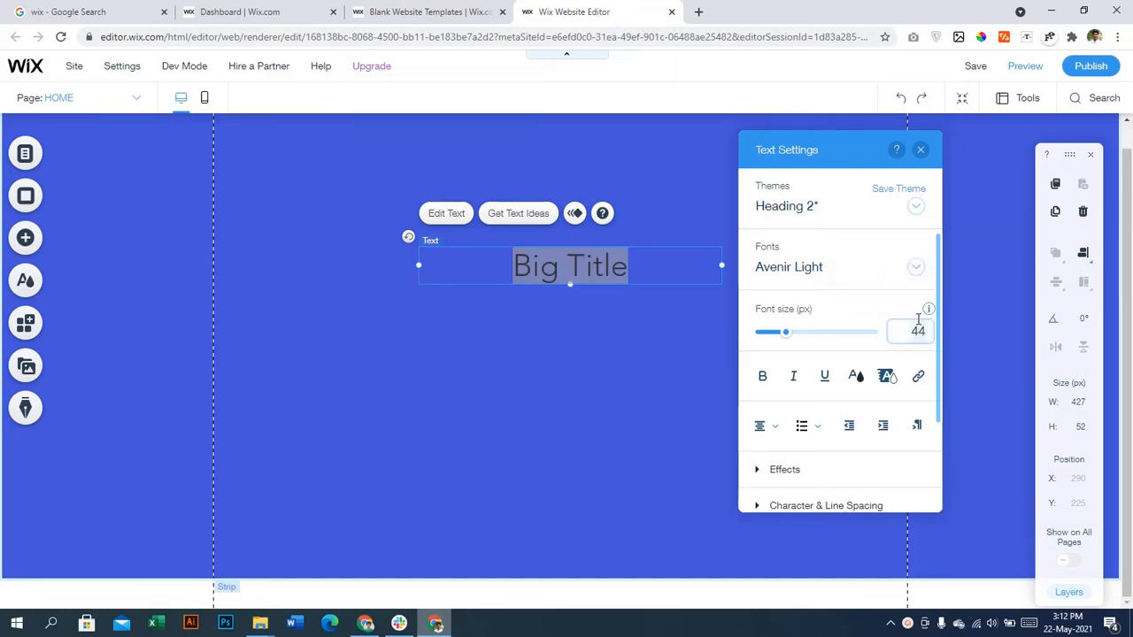
key(Return)
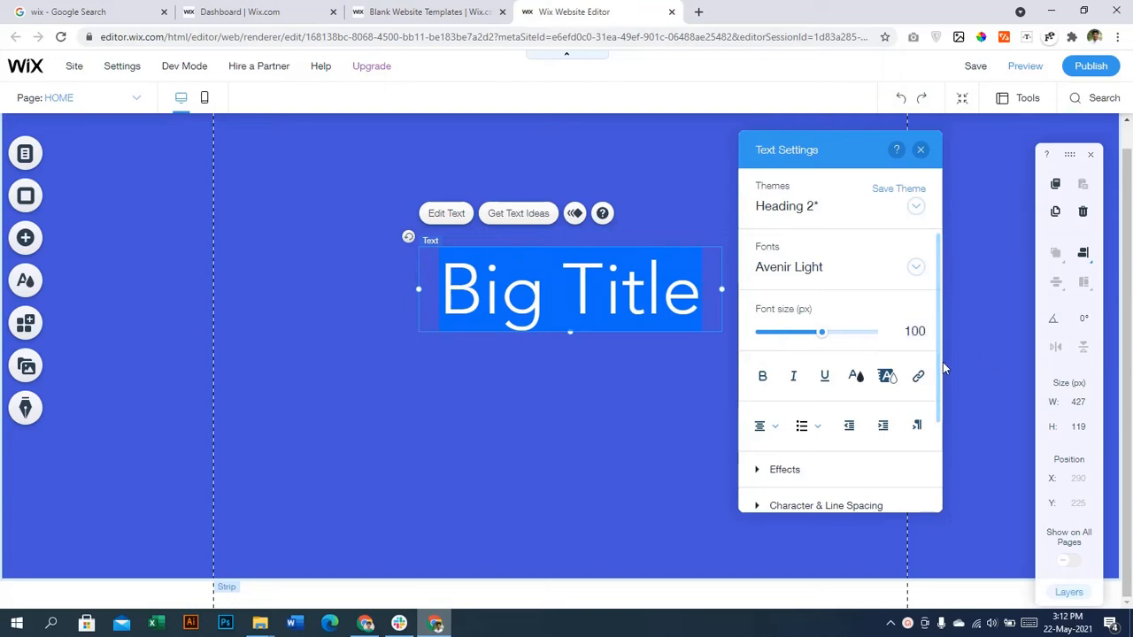
Step: Set the Big Title text's colour to white (#FFFFFF) from the theme colours
click(856, 380)
click(753, 257)
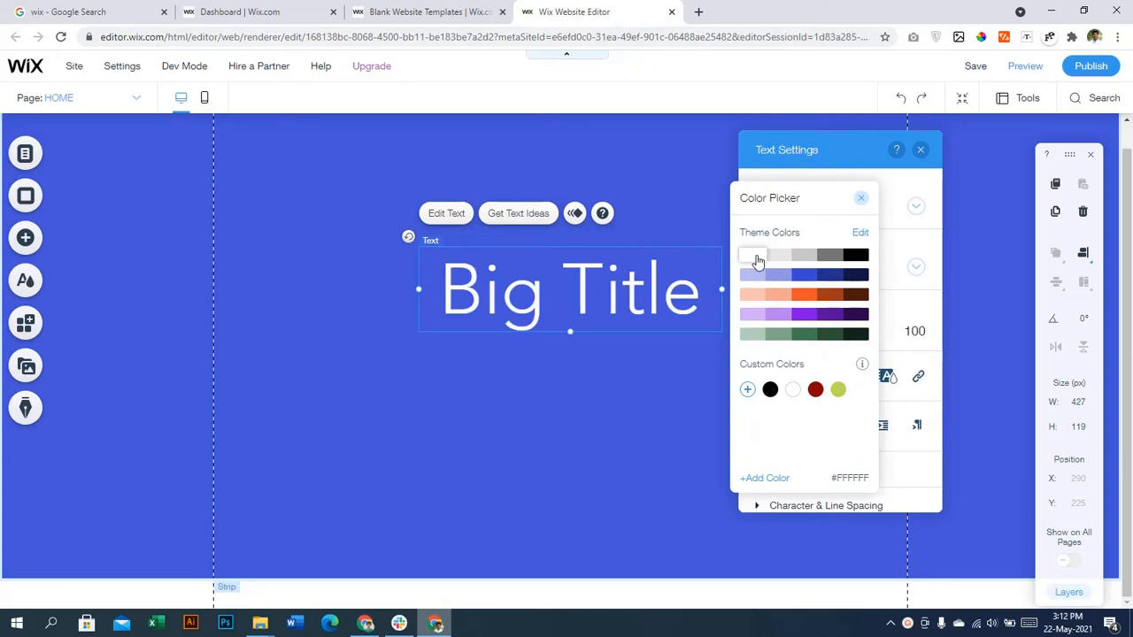
click(568, 384)
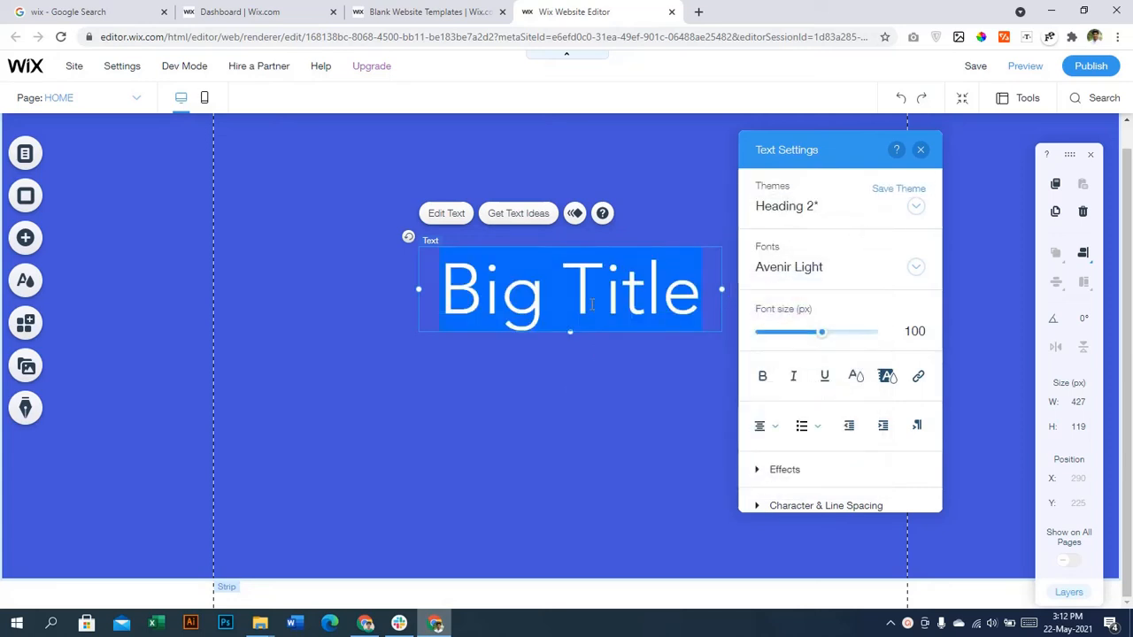
Step: Replace the Big Title text with "Our first Heading"
text(Our fir)
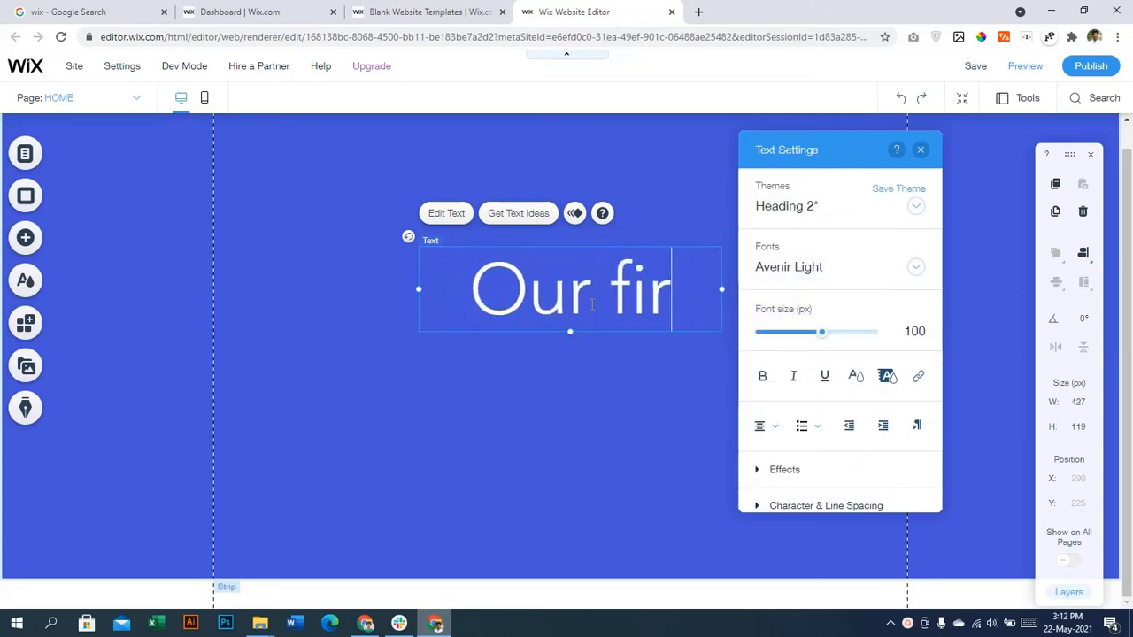
text(st)
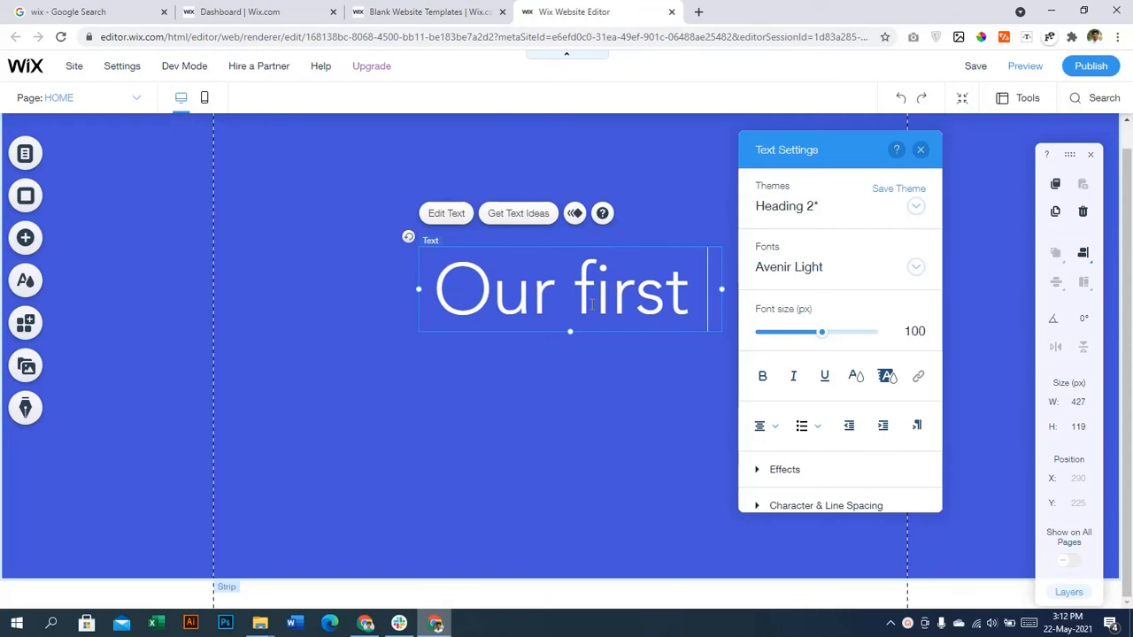
text( Heading)
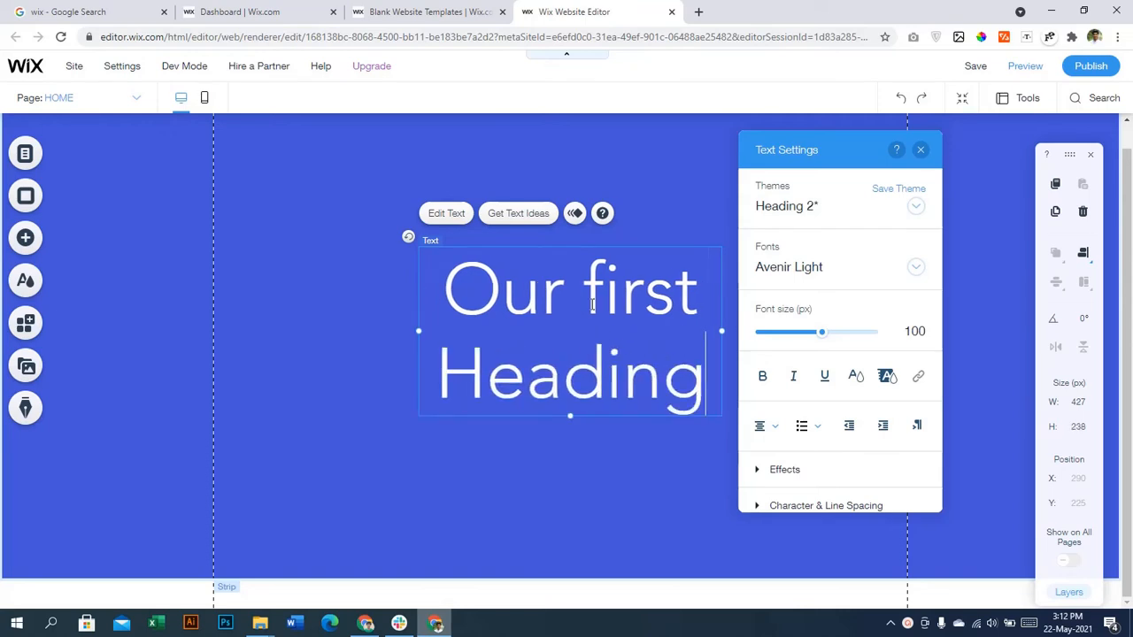
click(327, 320)
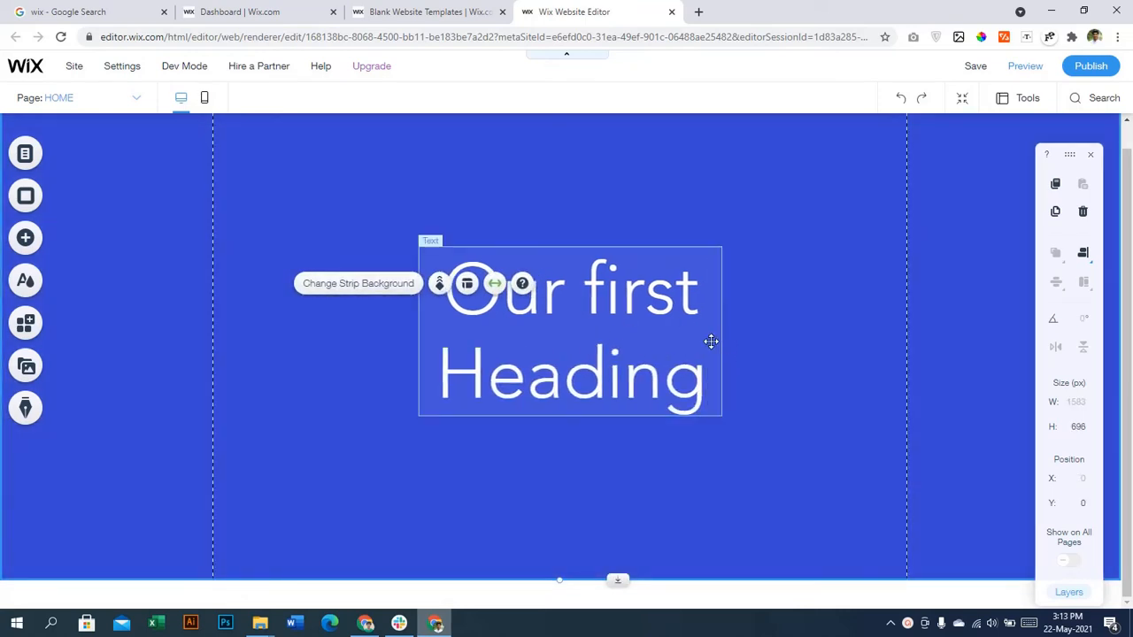
Step: Widen the heading's text box to about 812 px and move it to about X 84, Y 143
click(710, 341)
drag(721, 331, 993, 316)
click(746, 354)
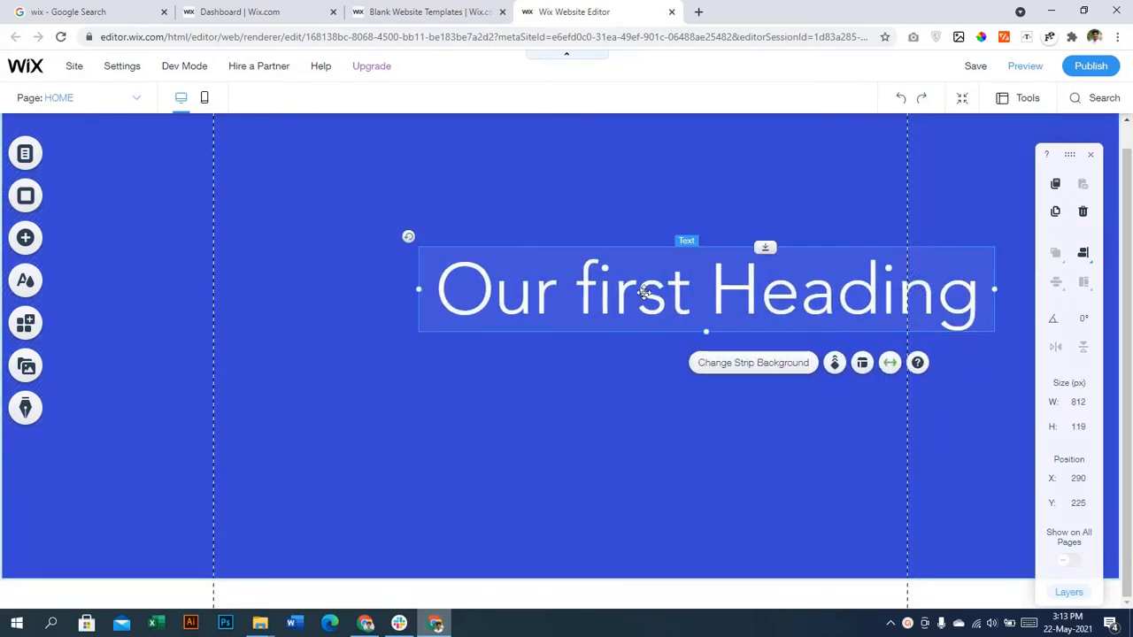
drag(644, 292, 602, 247)
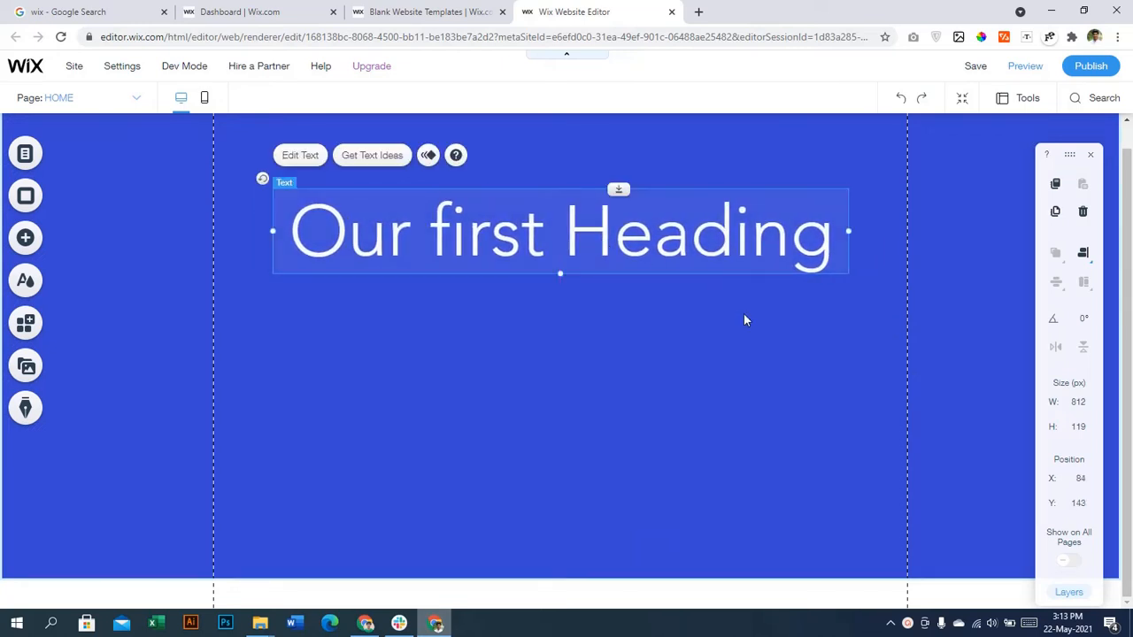
click(720, 340)
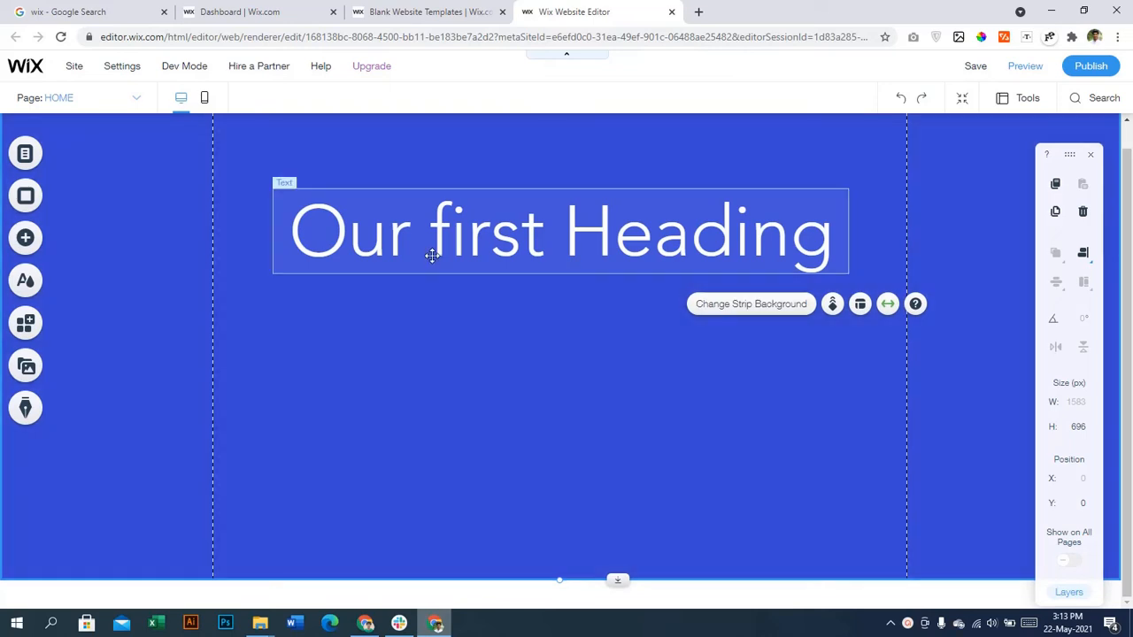
Step: Duplicate the heading directly below the original at about X 84, Y 299, and set the copy's font size to 50 px
drag(431, 254, 467, 357)
double_click(480, 351)
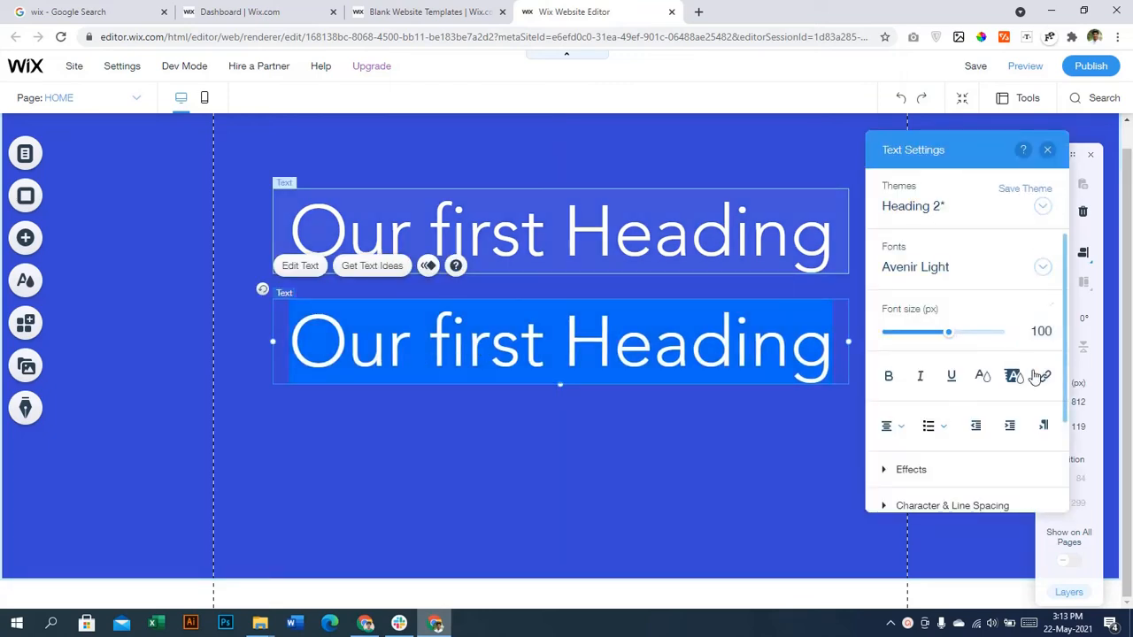
click(1043, 331)
text(5)
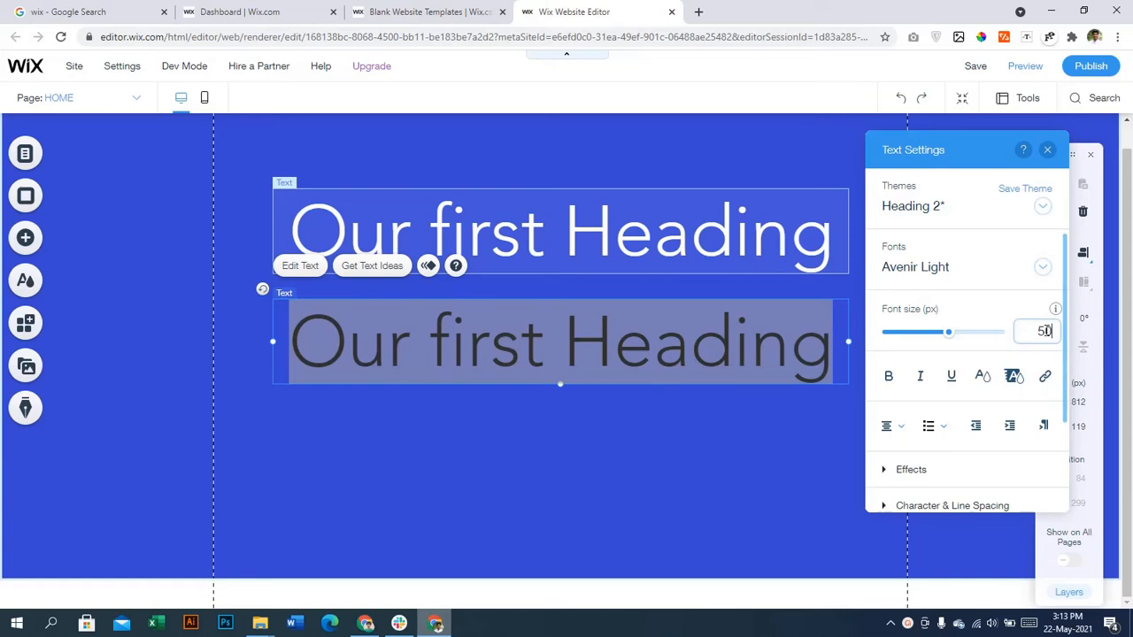
text(0)
key(Return)
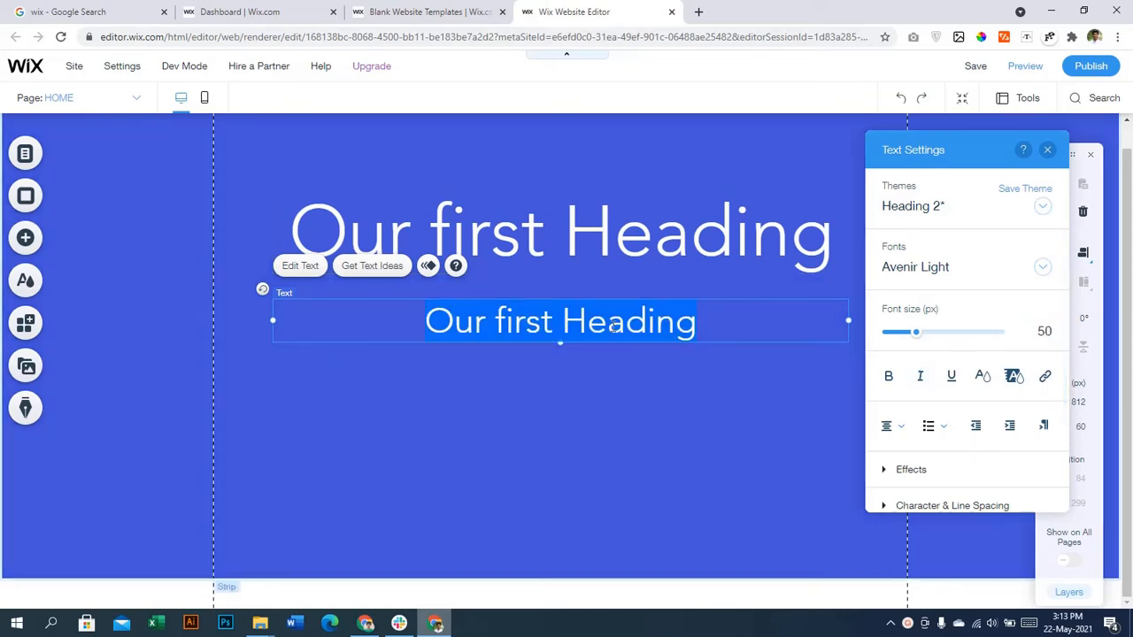
Step: Replace the duplicated heading's text with "This our first test page"
text(Ou)
key(BackSpace)
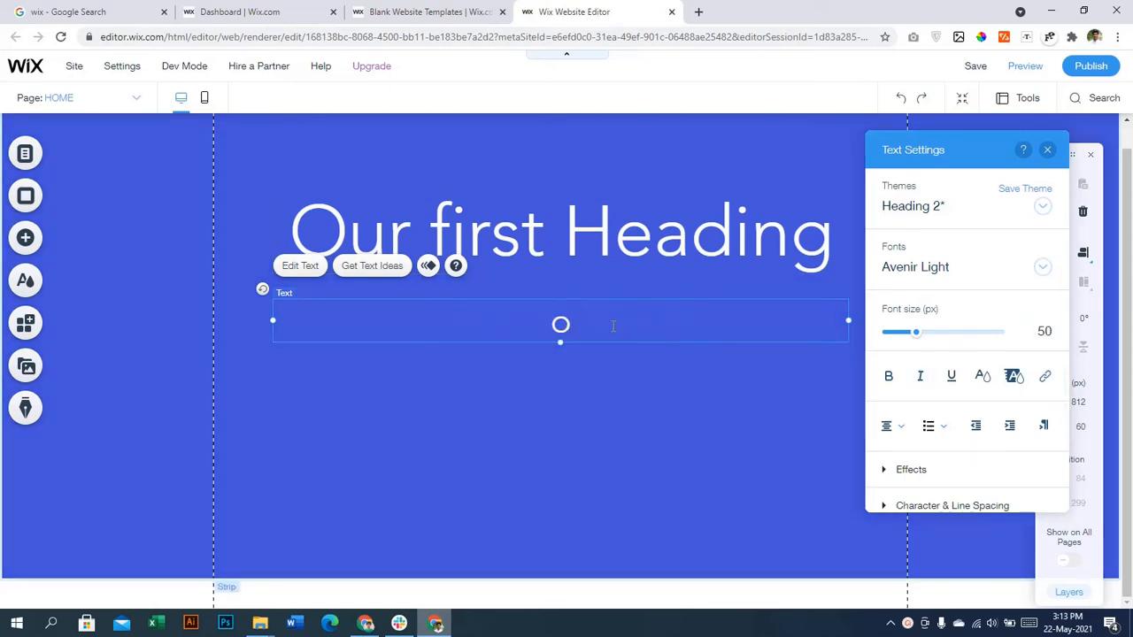
text(This our first )
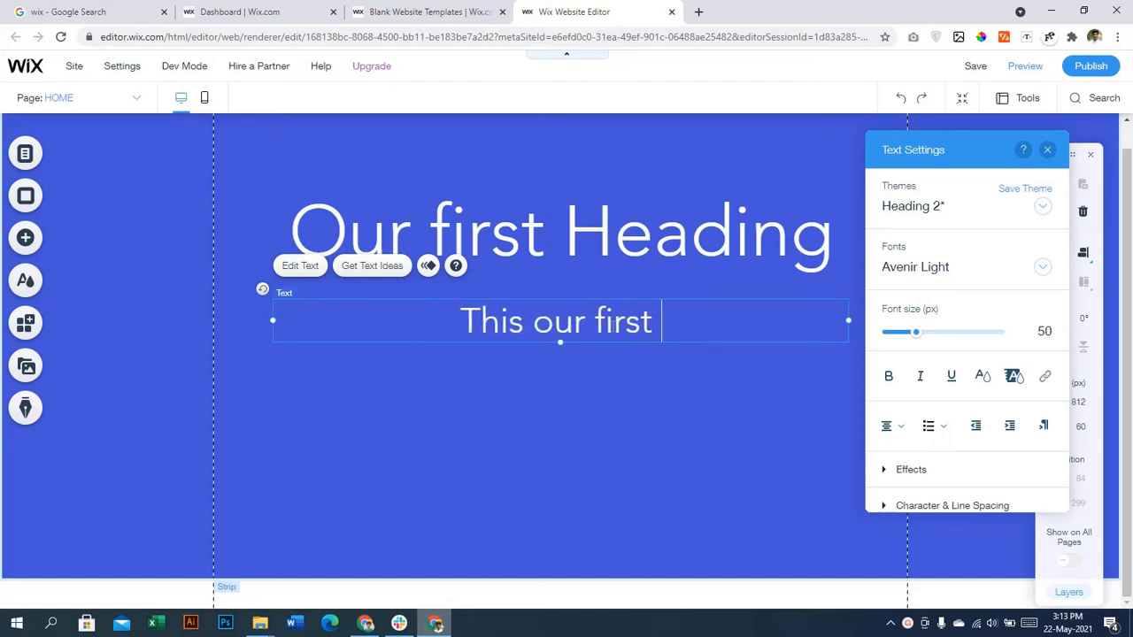
text(p)
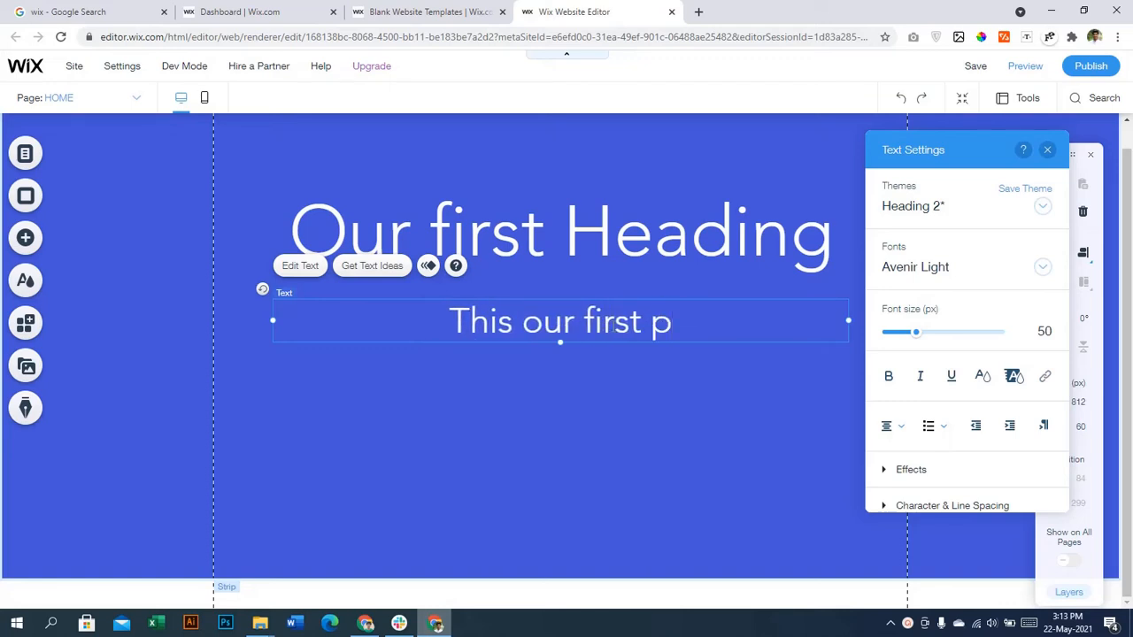
key(BackSpace)
text(tst)
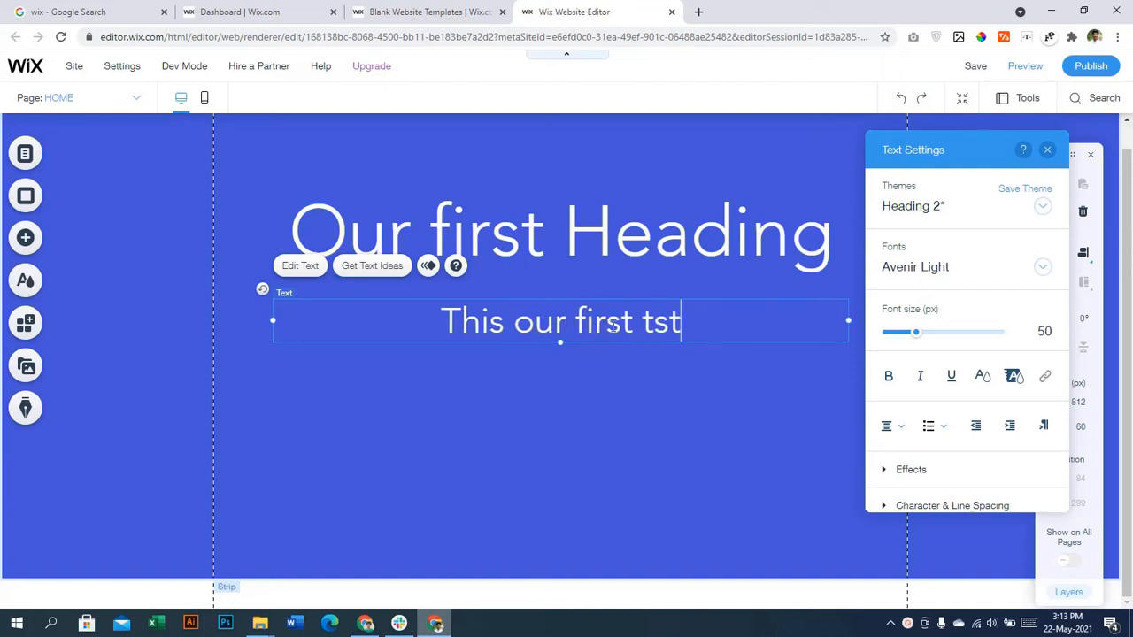
key(BackSpace)
key(BackSpace)
text(est pa)
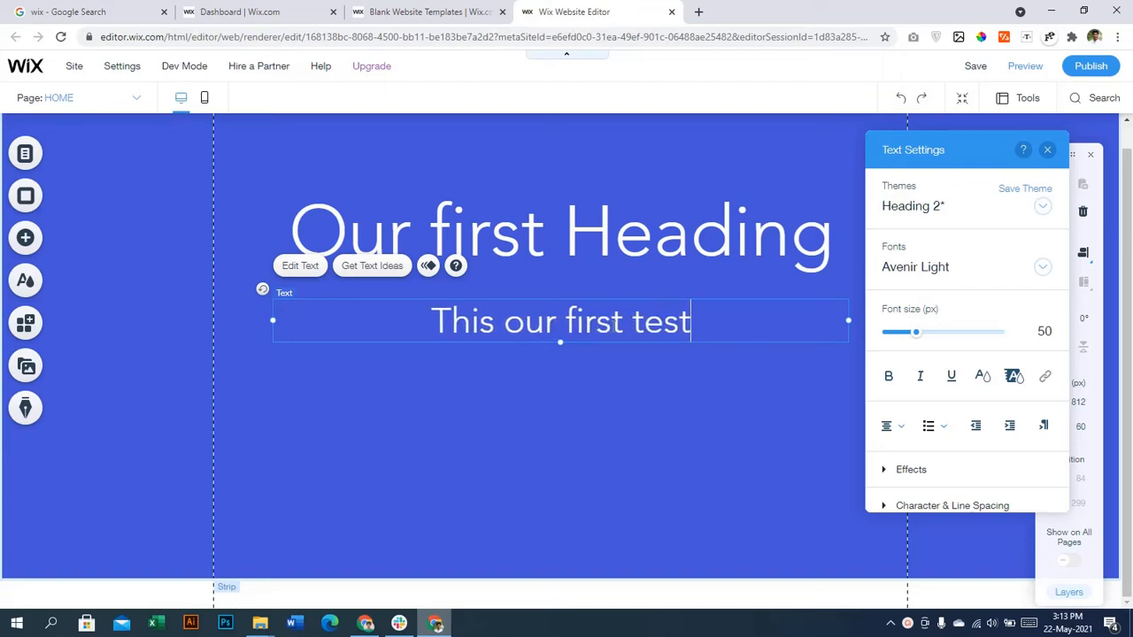
text(ge)
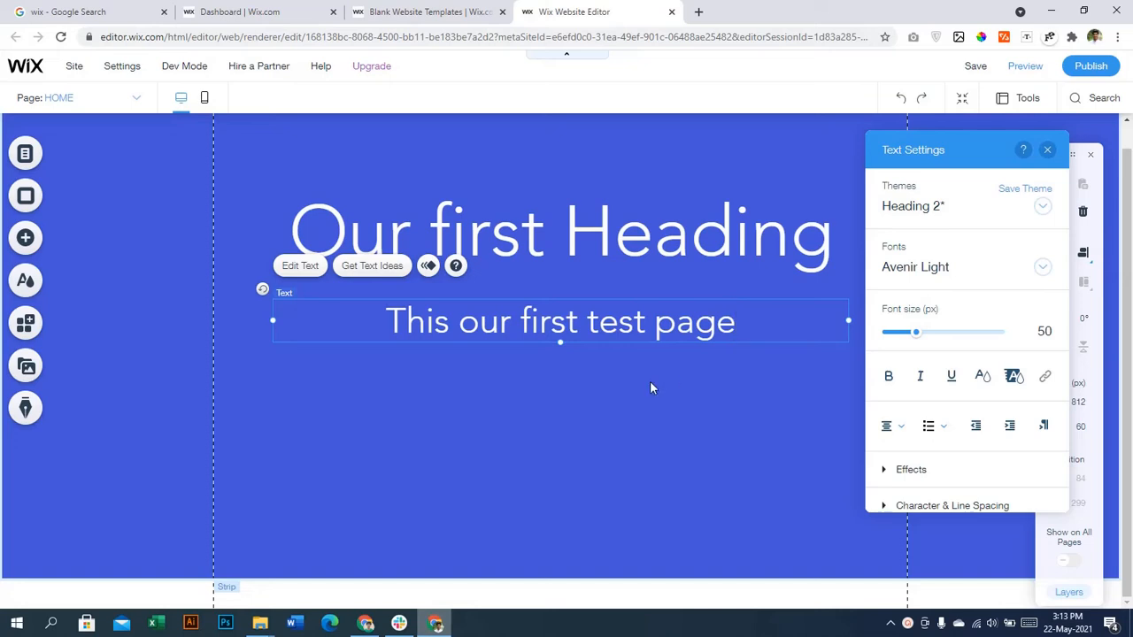
click(574, 451)
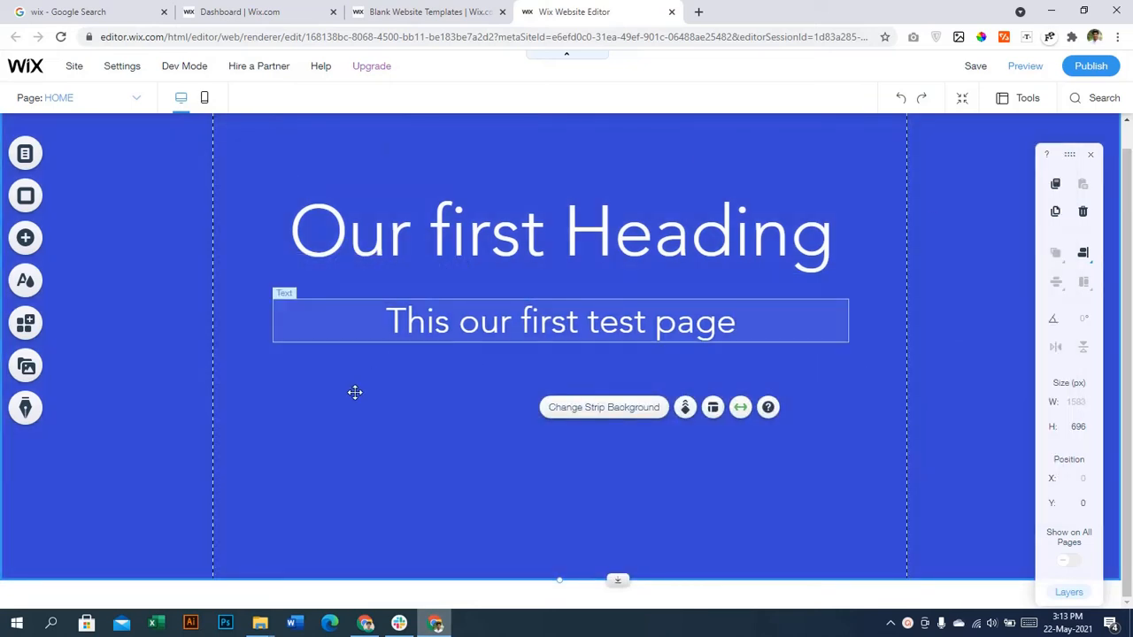
Step: Add the recommended Grid (Pro Gallery) to the page and delete it again
click(29, 241)
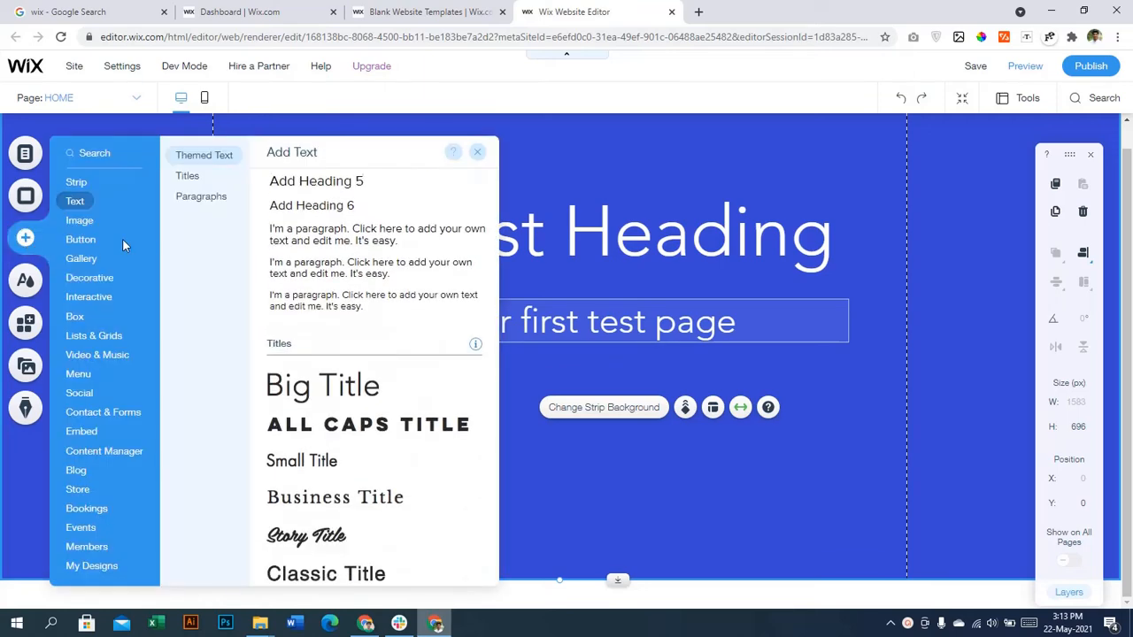
mouse_move(86, 240)
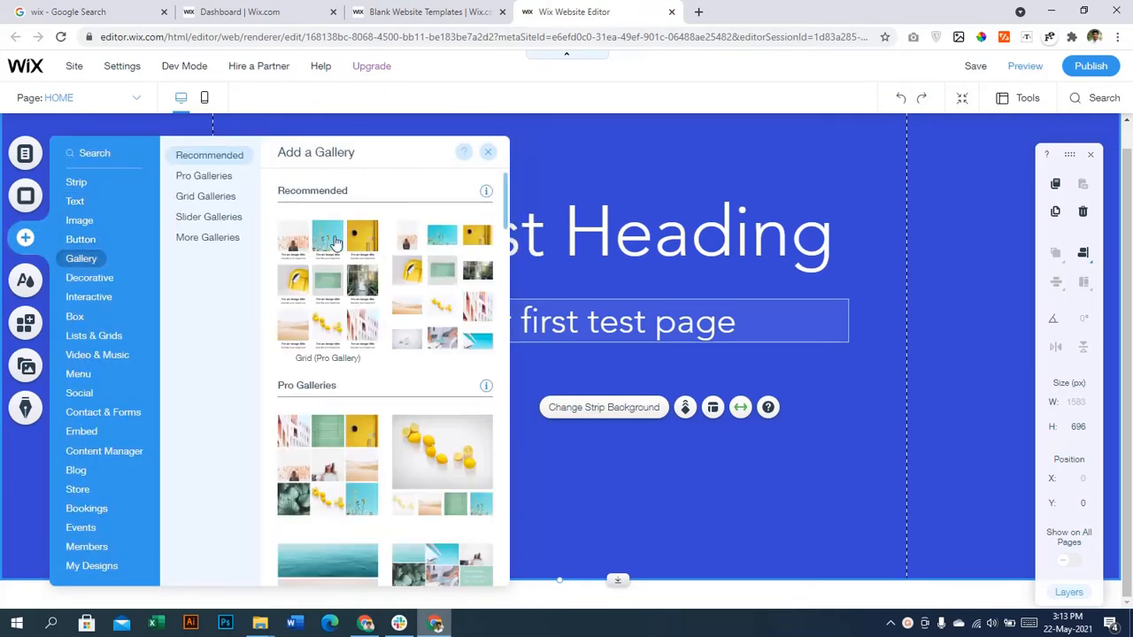
click(336, 243)
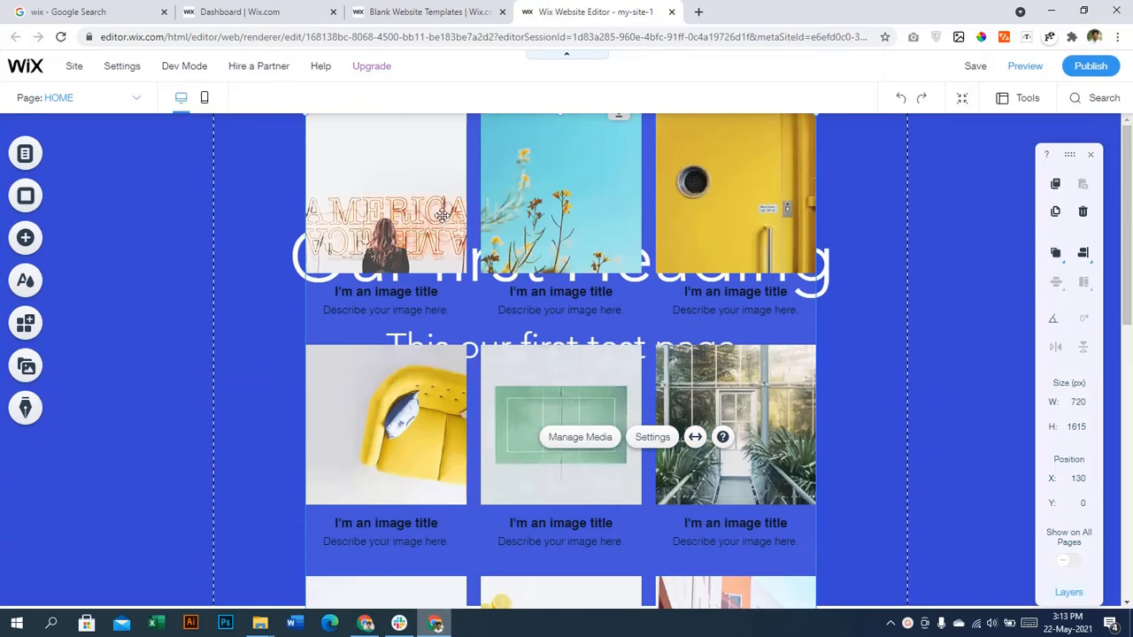
key(Delete)
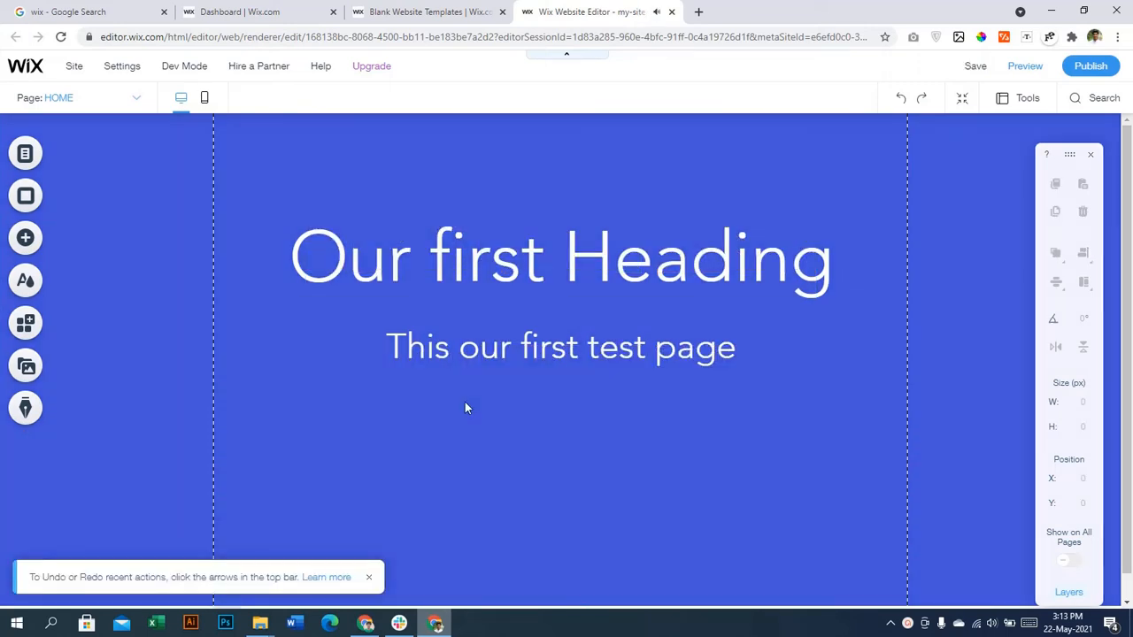
Step: Browse the Pro Galleries, More Galleries and Video & Music elements available to add
click(25, 237)
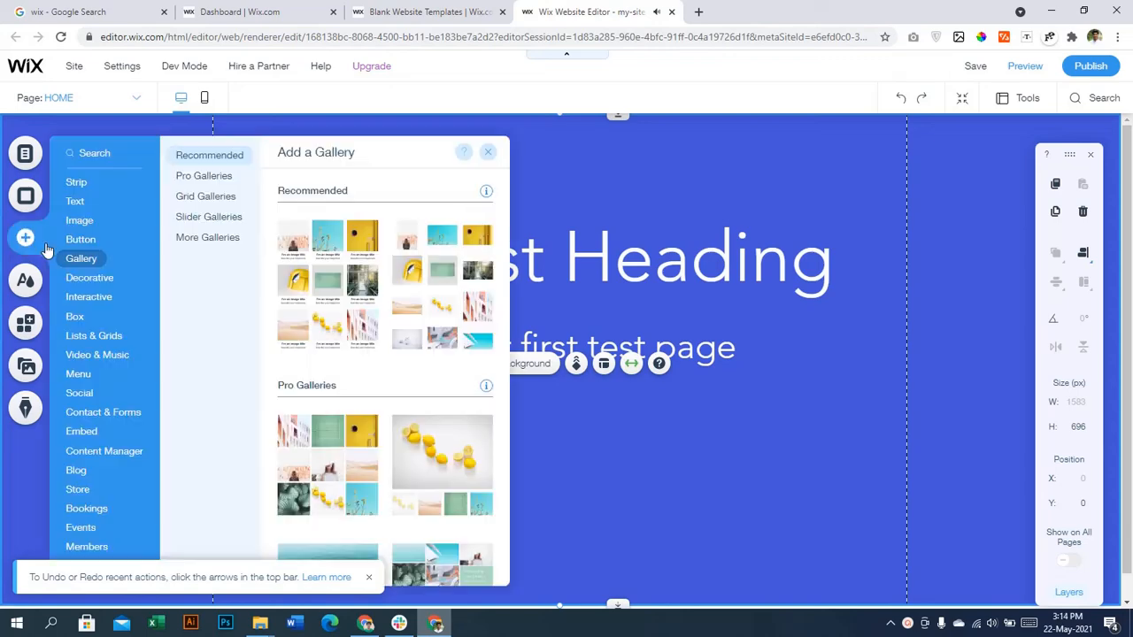
click(216, 179)
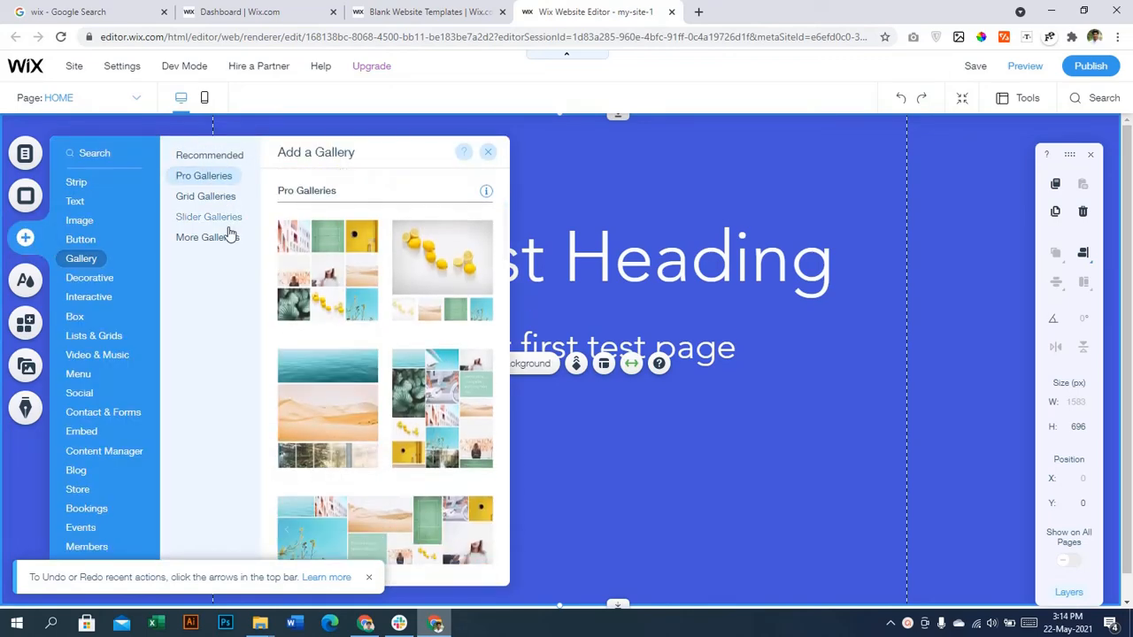
click(204, 239)
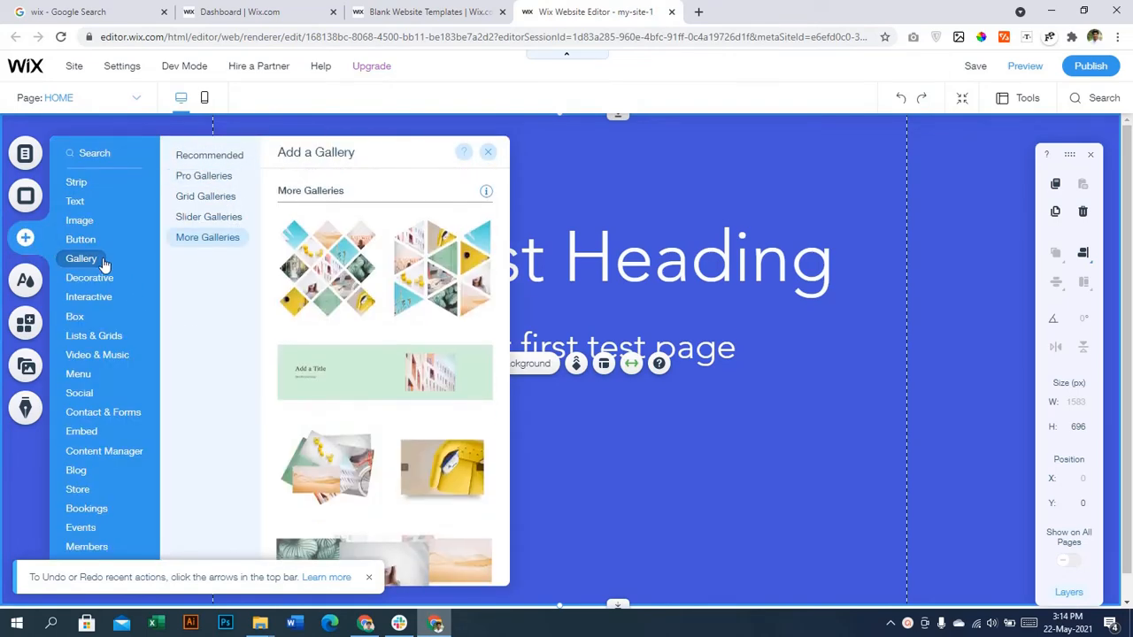
click(107, 356)
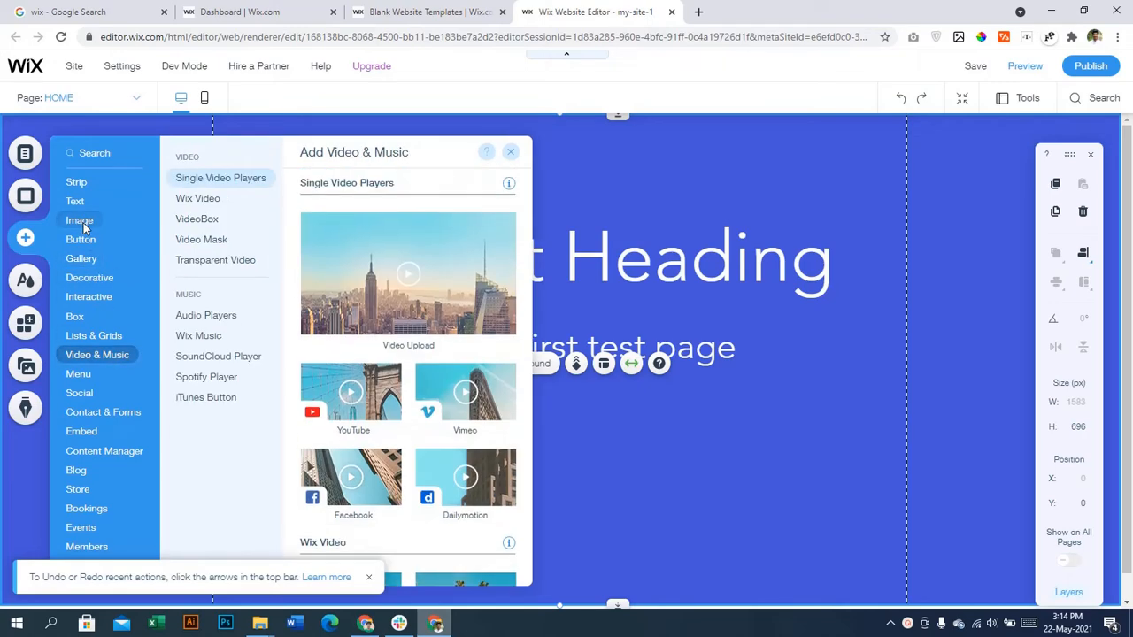
scroll(397, 366, down, 1)
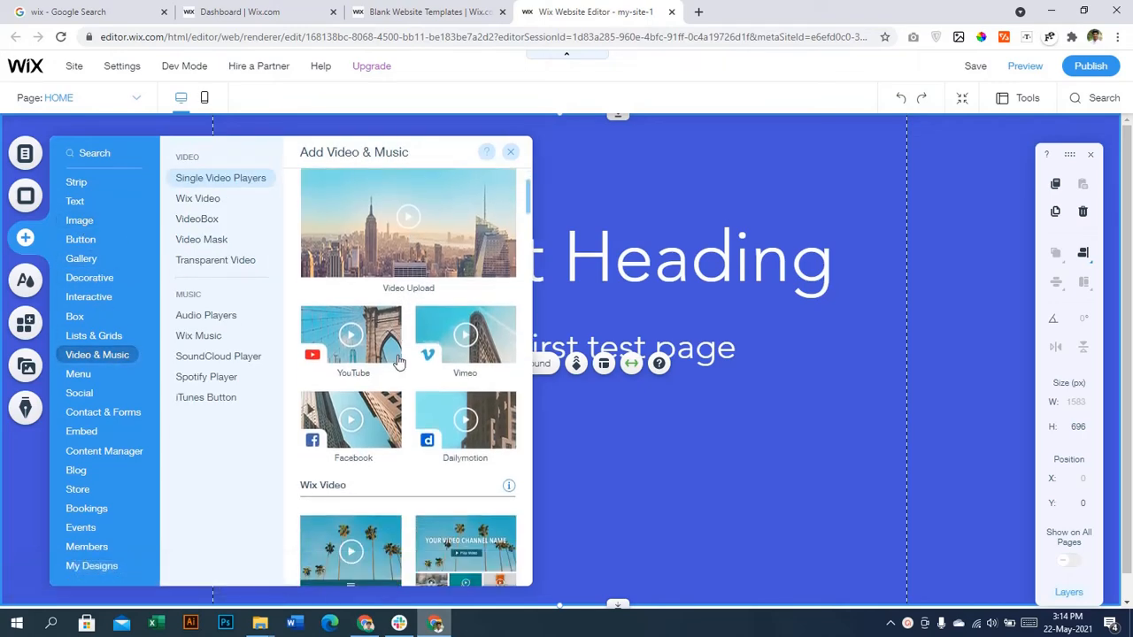
scroll(323, 306, up, 1)
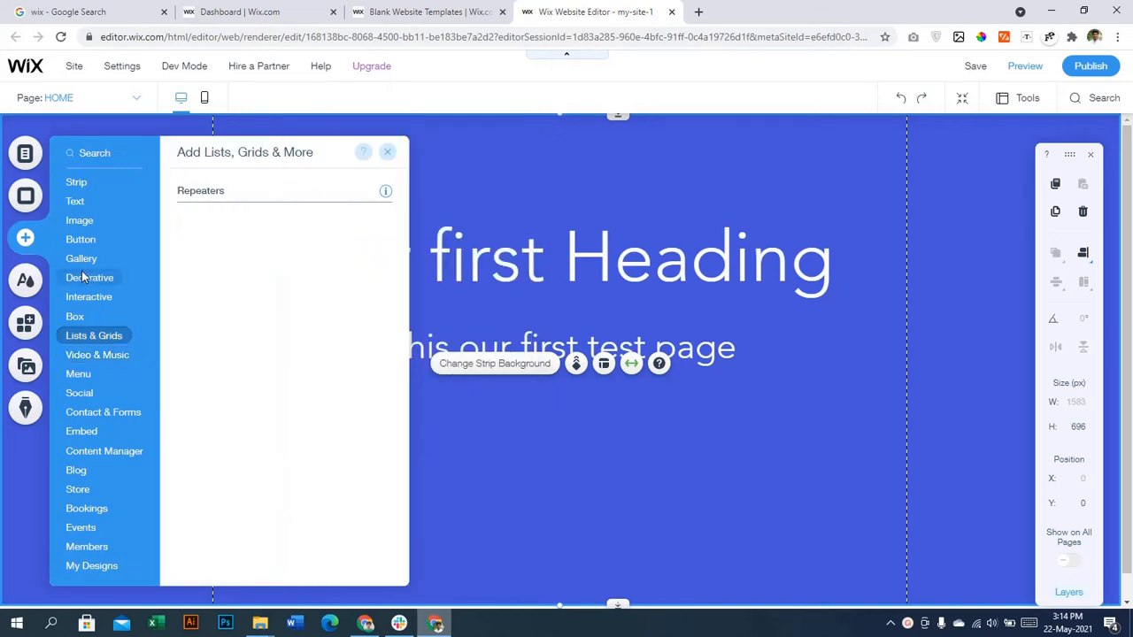
Step: Open My Image Uploads from the image elements and search the media for "flower"
mouse_move(89, 224)
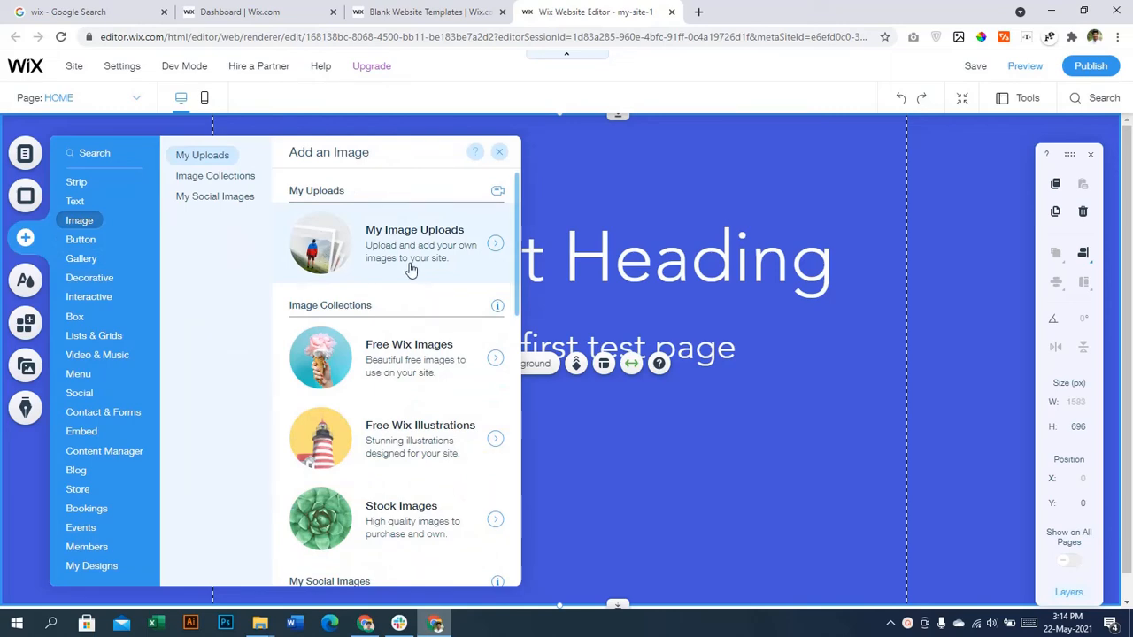
click(250, 195)
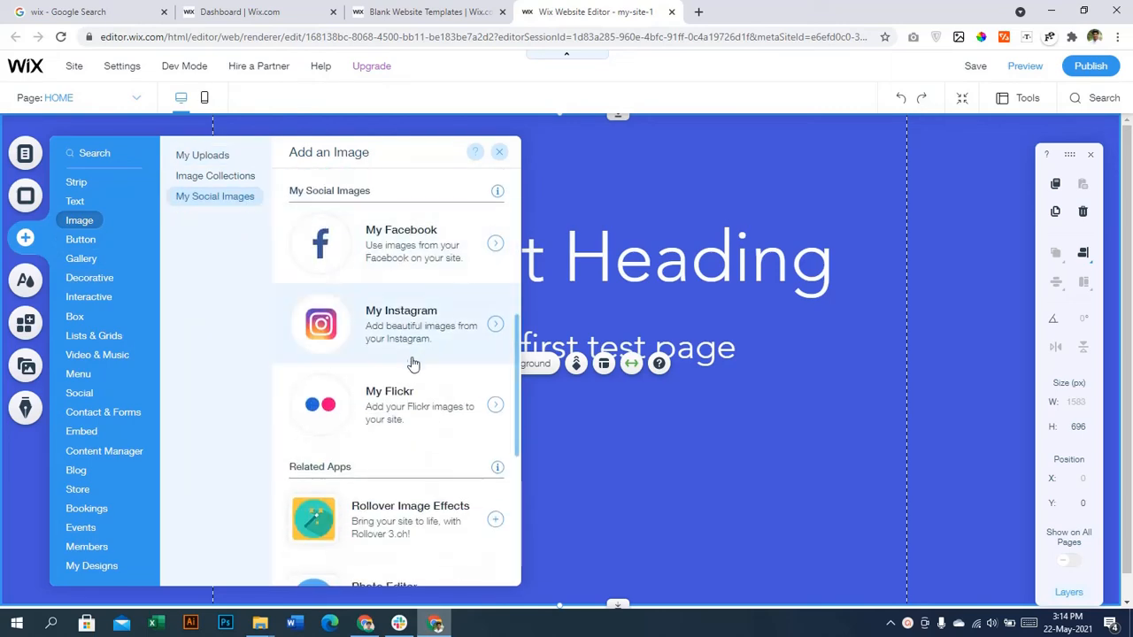
scroll(414, 362, up, 5)
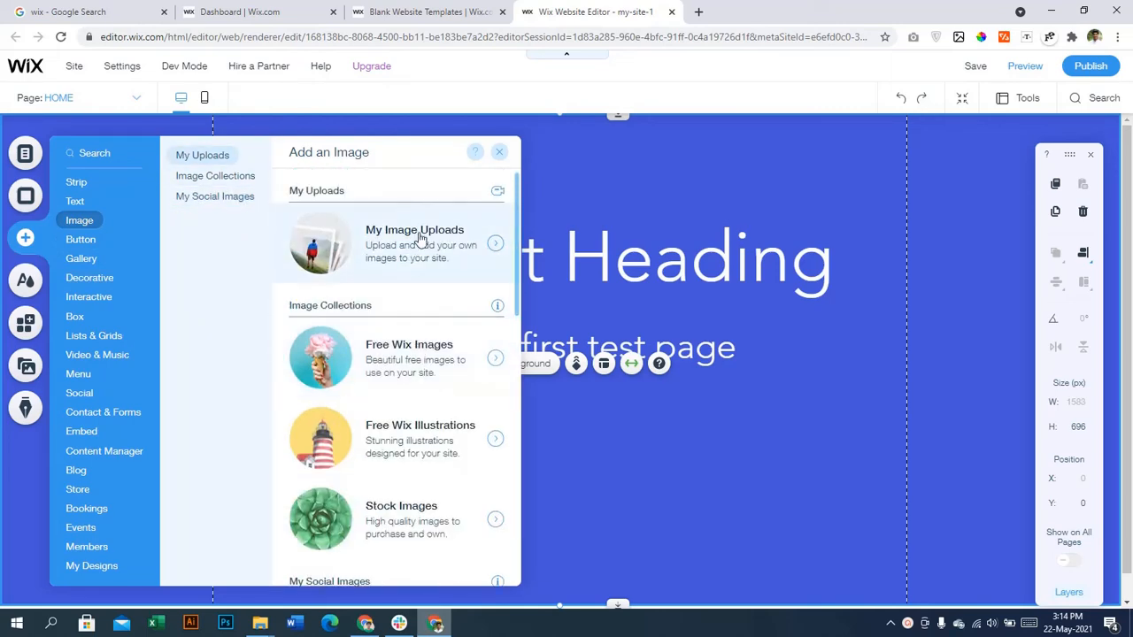
click(420, 238)
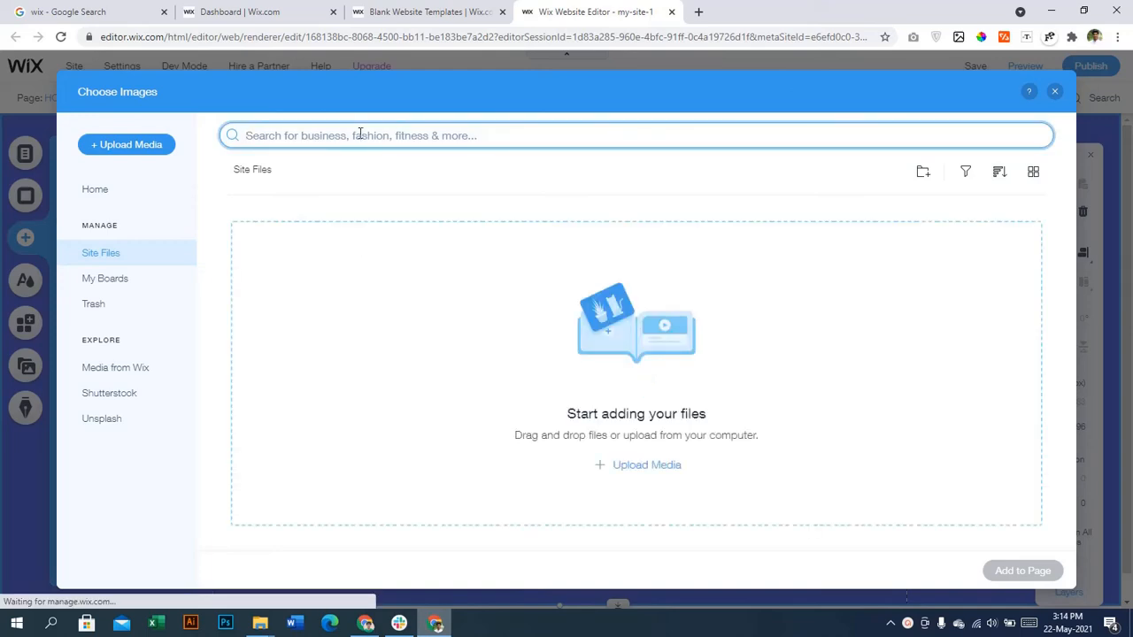
text(flower)
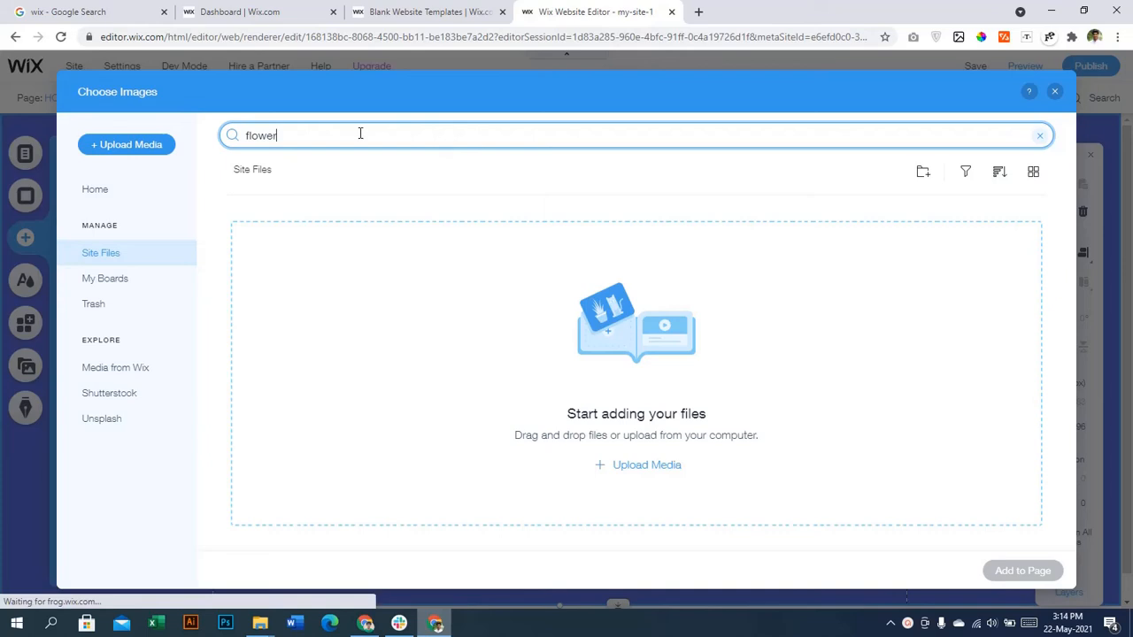
key(Return)
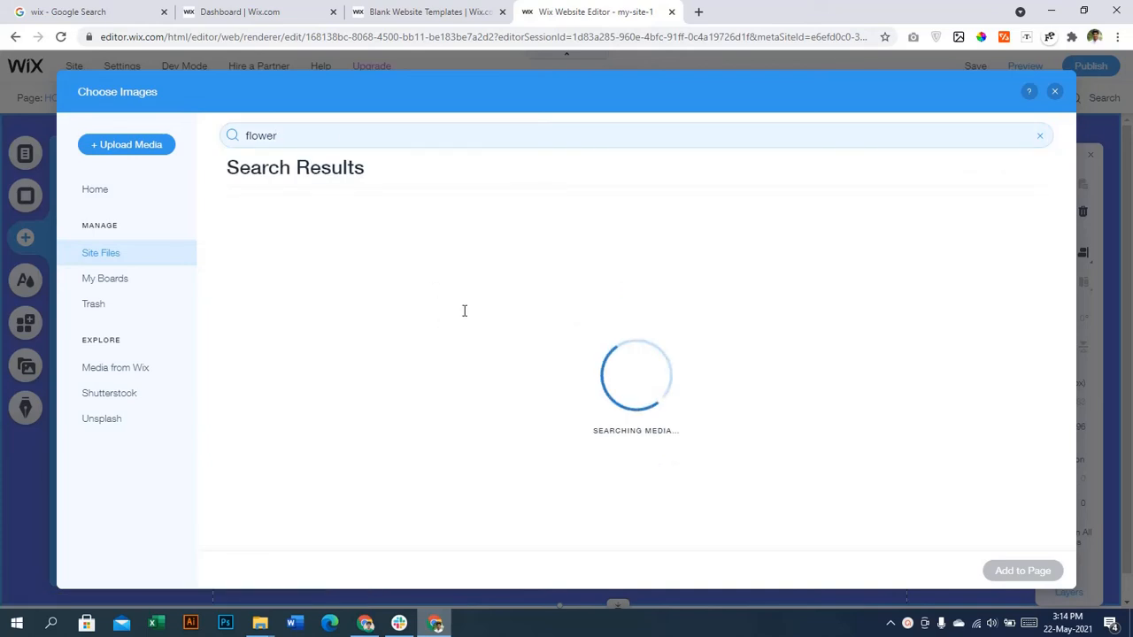
Step: Add the white-and-pink Flowers image from Media from Wix, shrink it to about 423 × 282 px and place it below the heading
click(404, 369)
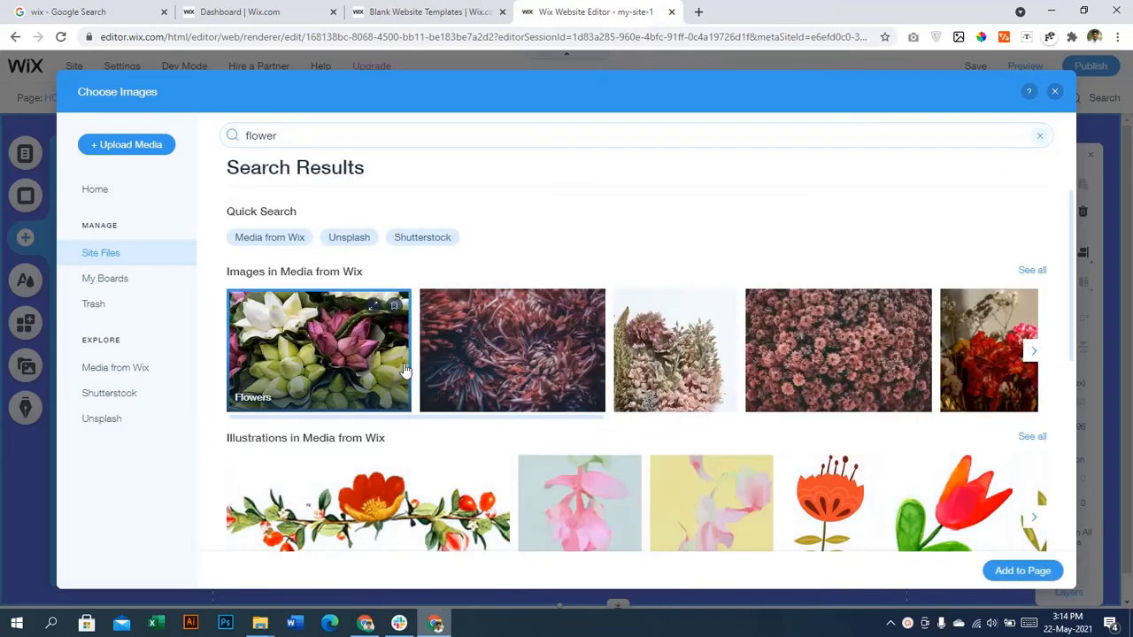
click(1023, 571)
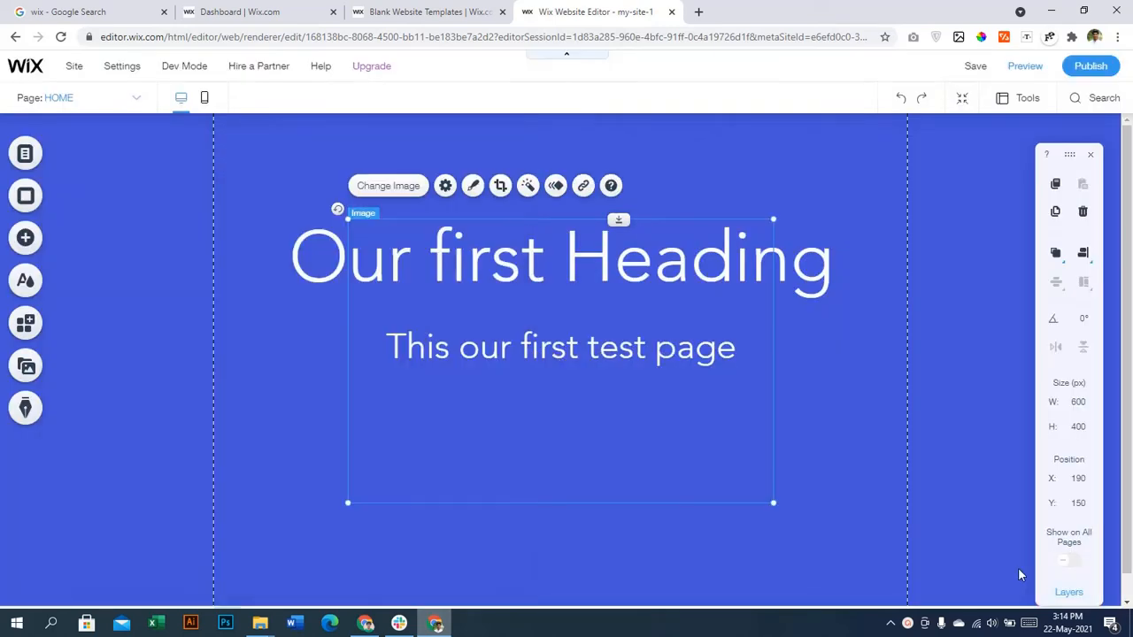
drag(770, 500, 639, 417)
drag(553, 352, 619, 448)
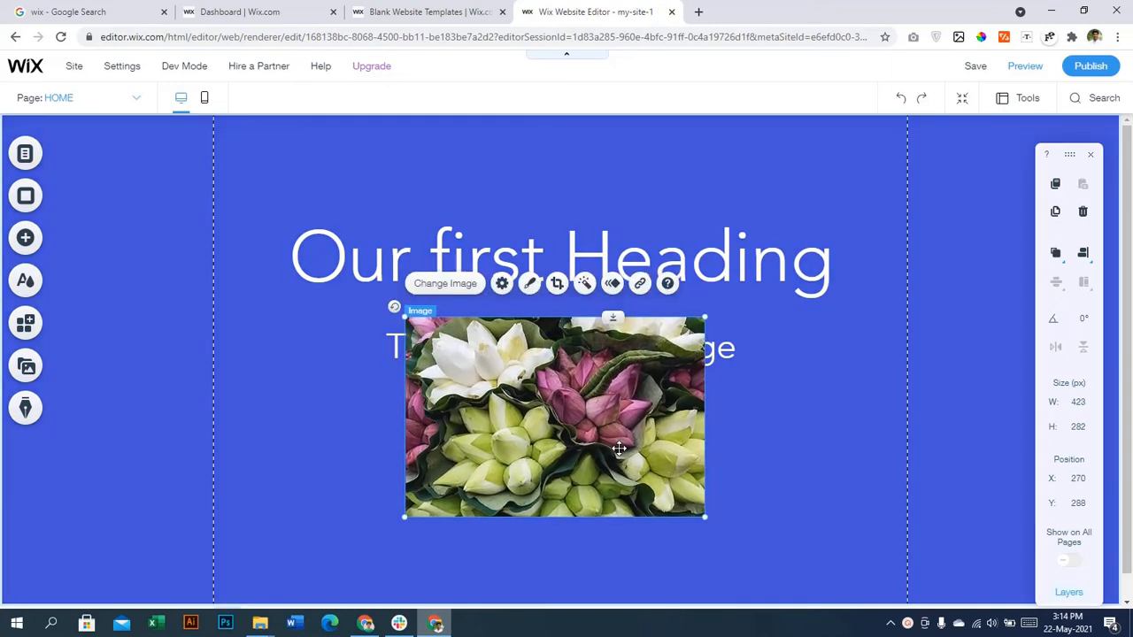
Step: Send the flower image to the back and move the subheading down over it to about Y 357
click(1088, 263)
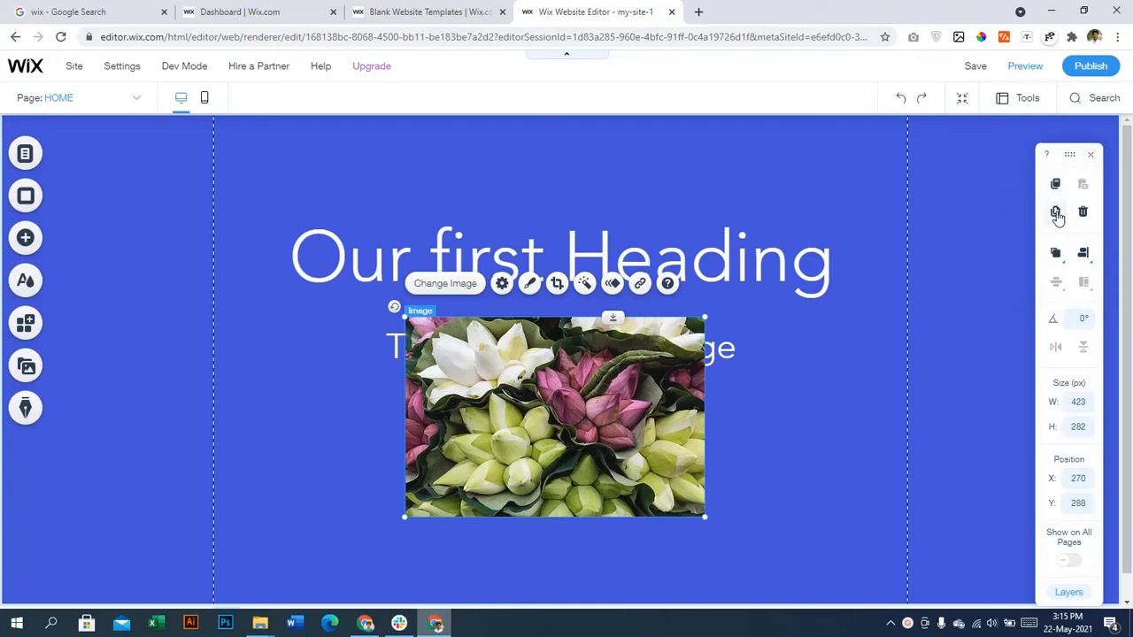
mouse_move(1056, 258)
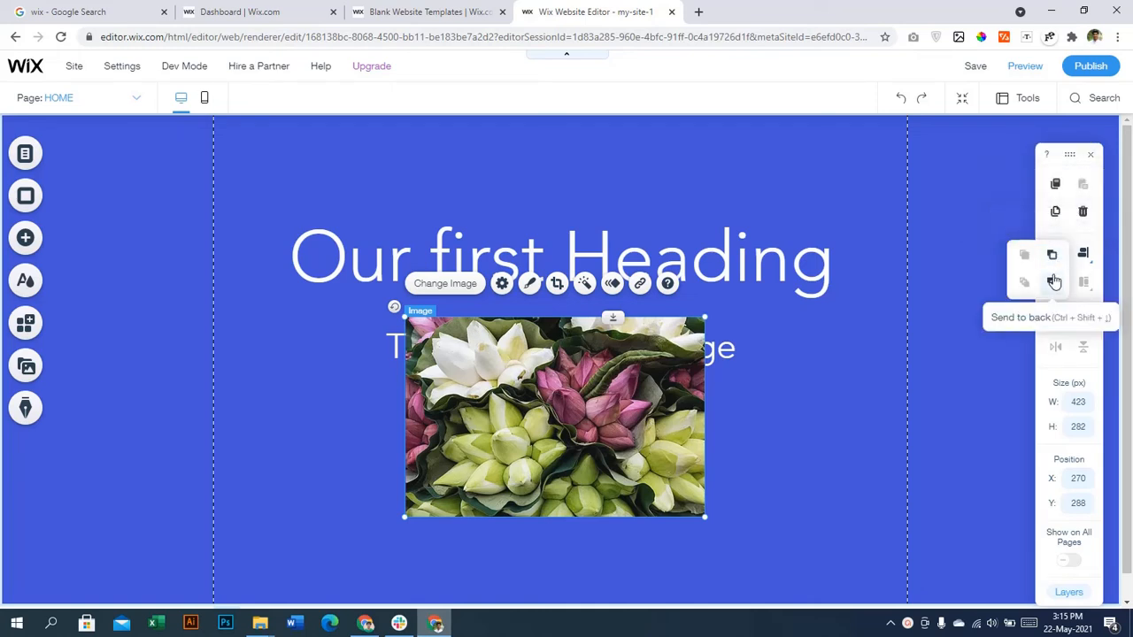
click(1053, 281)
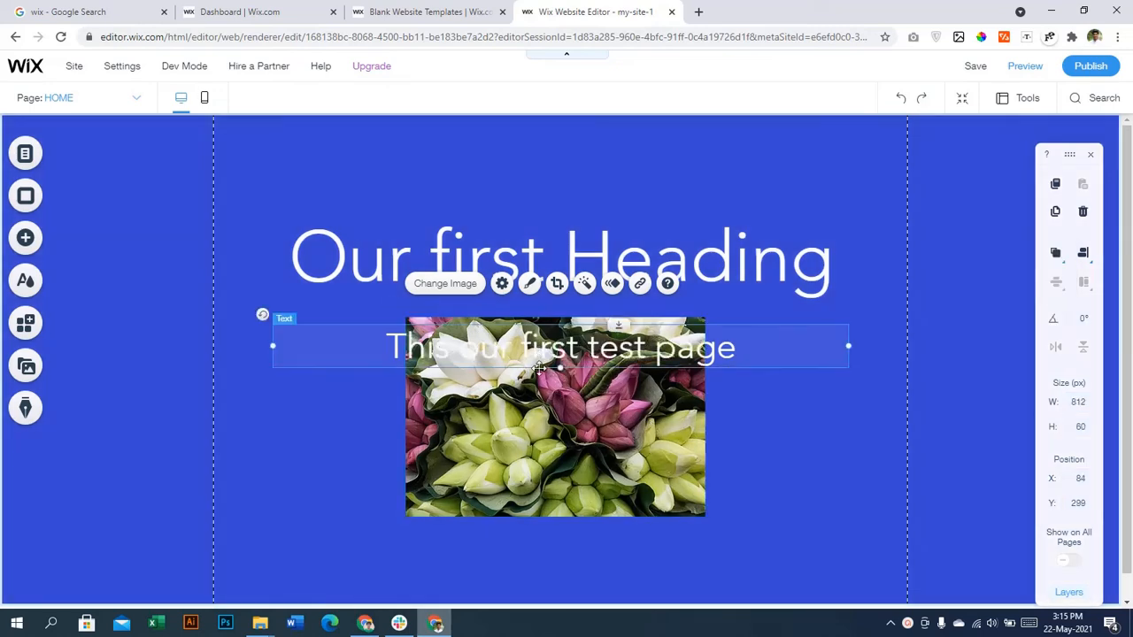
drag(539, 348, 539, 389)
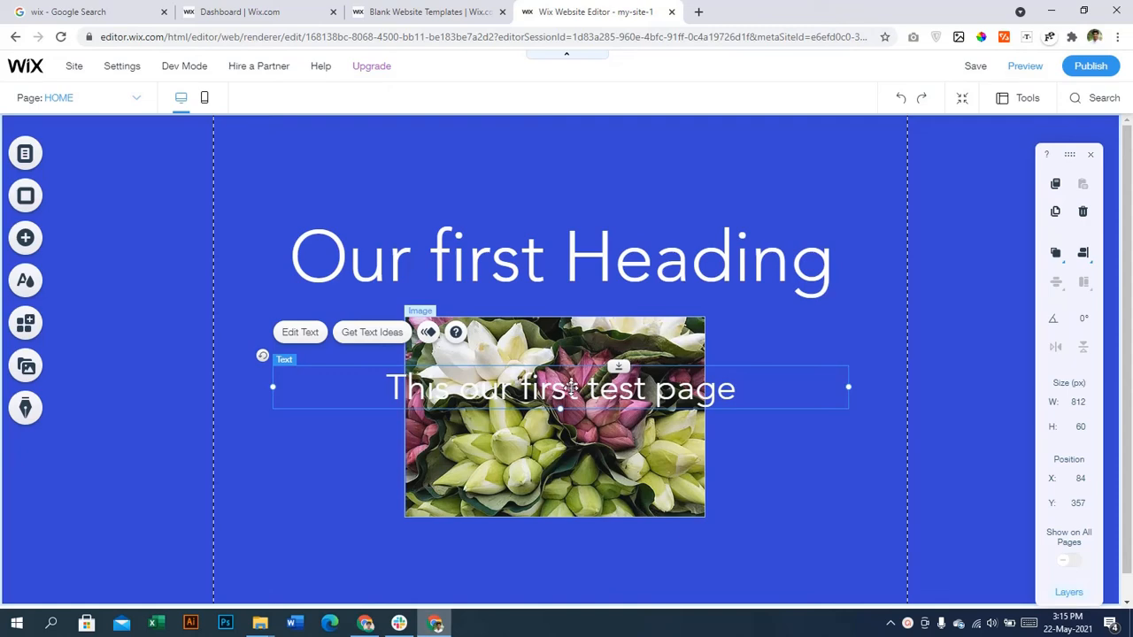
double_click(571, 387)
click(625, 342)
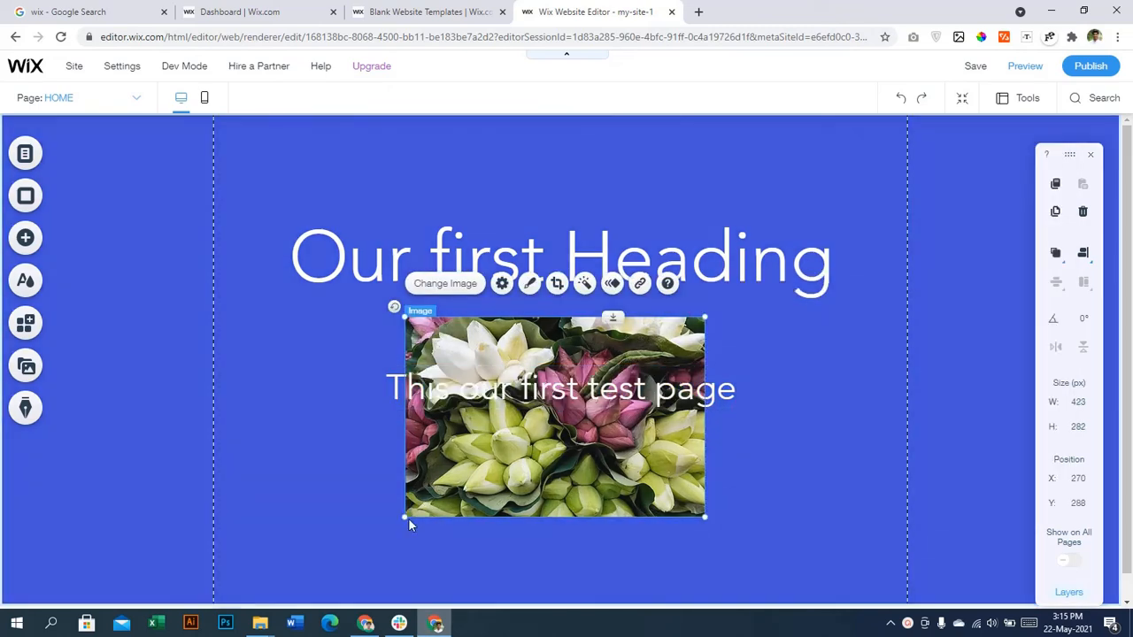
Step: Enlarge the flower image to about 510 × 340 px, centre it below the heading, and move the subheading above the heading
drag(405, 518, 342, 559)
drag(520, 499, 557, 494)
drag(577, 389, 581, 212)
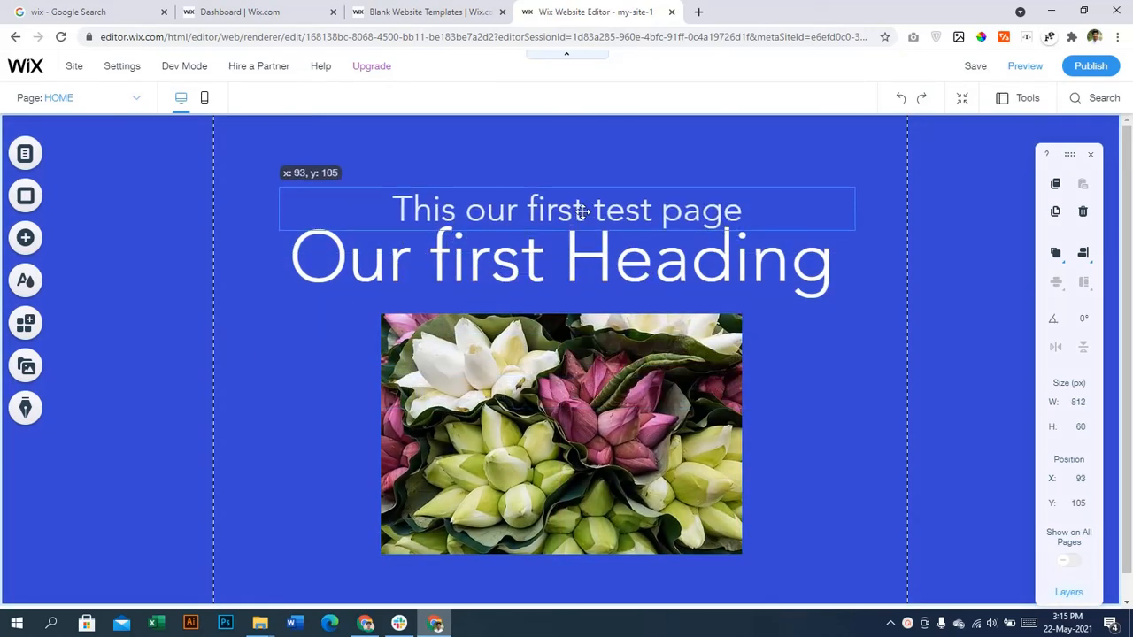
click(589, 429)
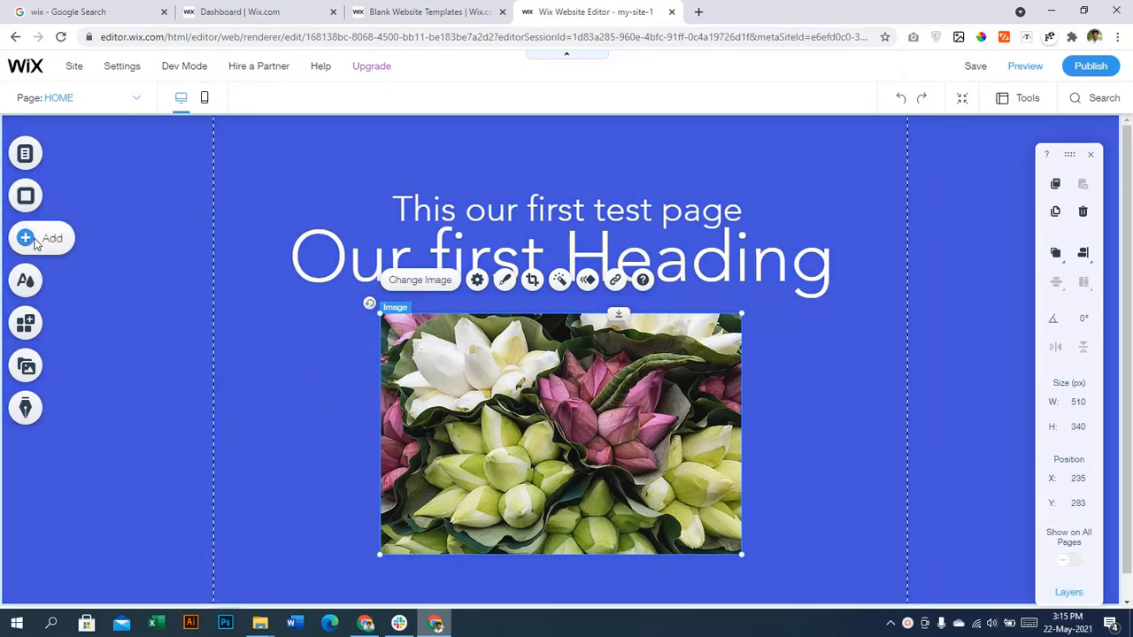
Step: Add a blue square from the basic shapes and stretch it to 510 × 340 px so it covers the flower image
click(24, 239)
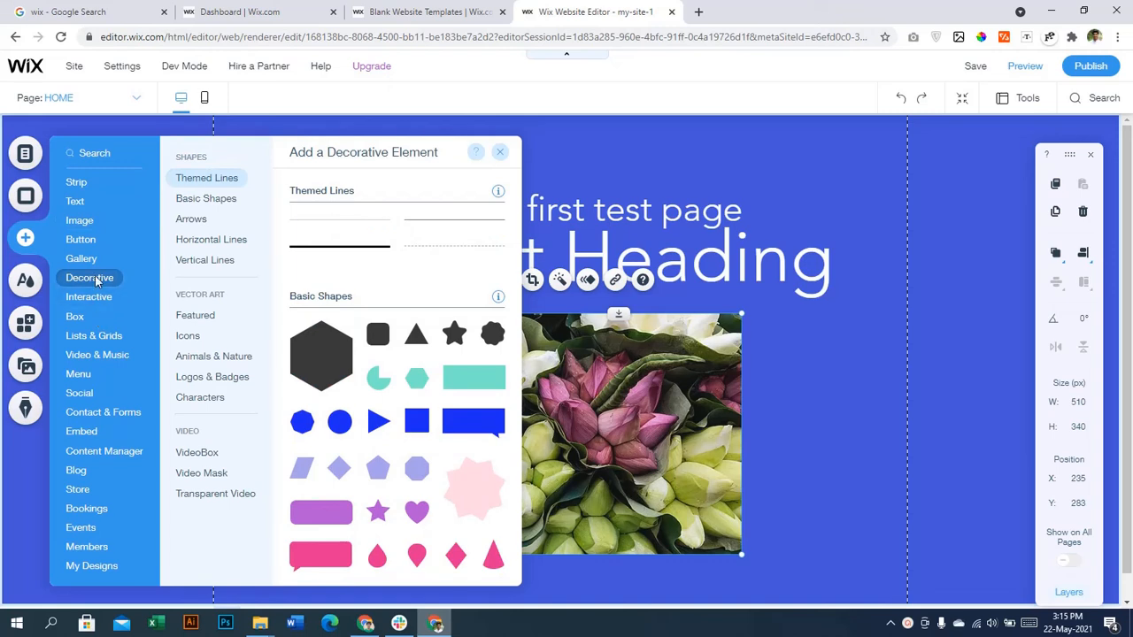
click(228, 198)
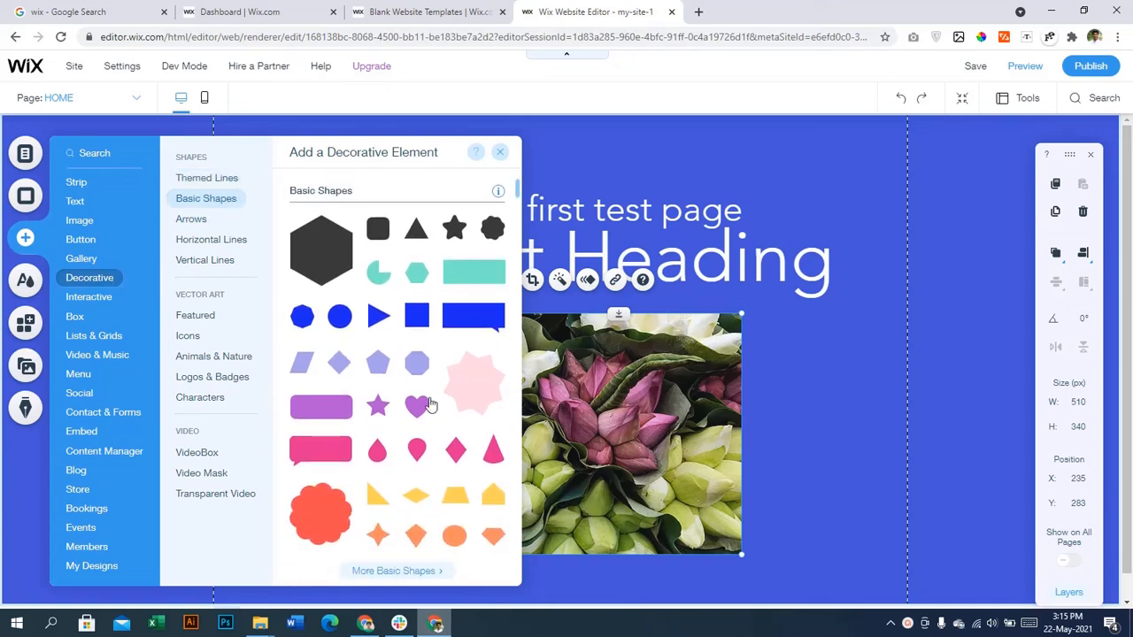
click(407, 311)
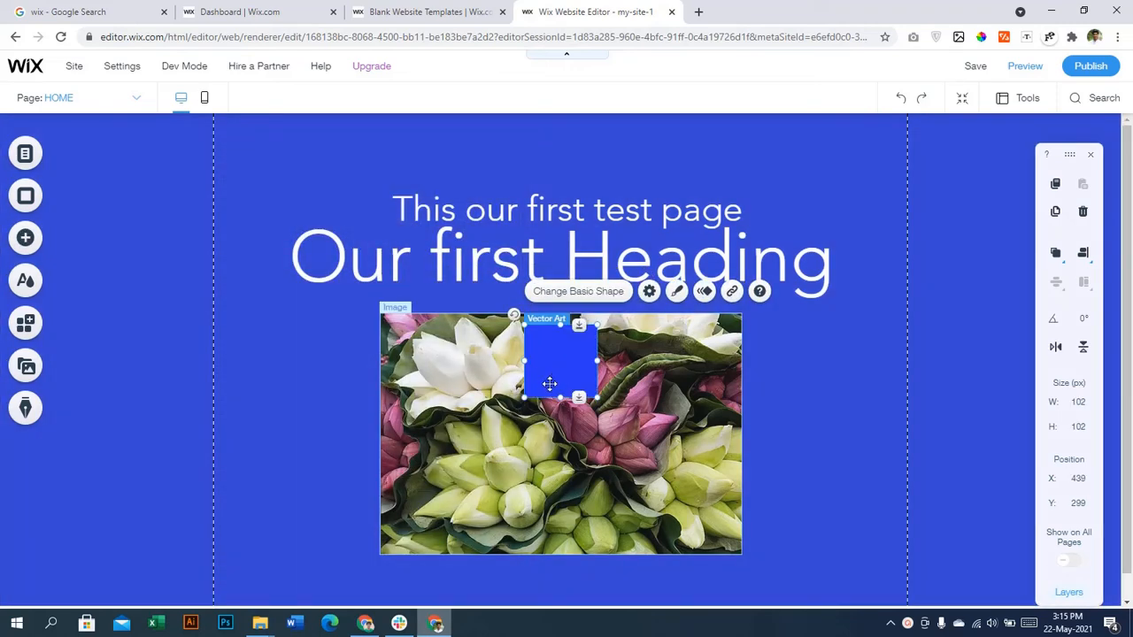
drag(550, 383, 742, 521)
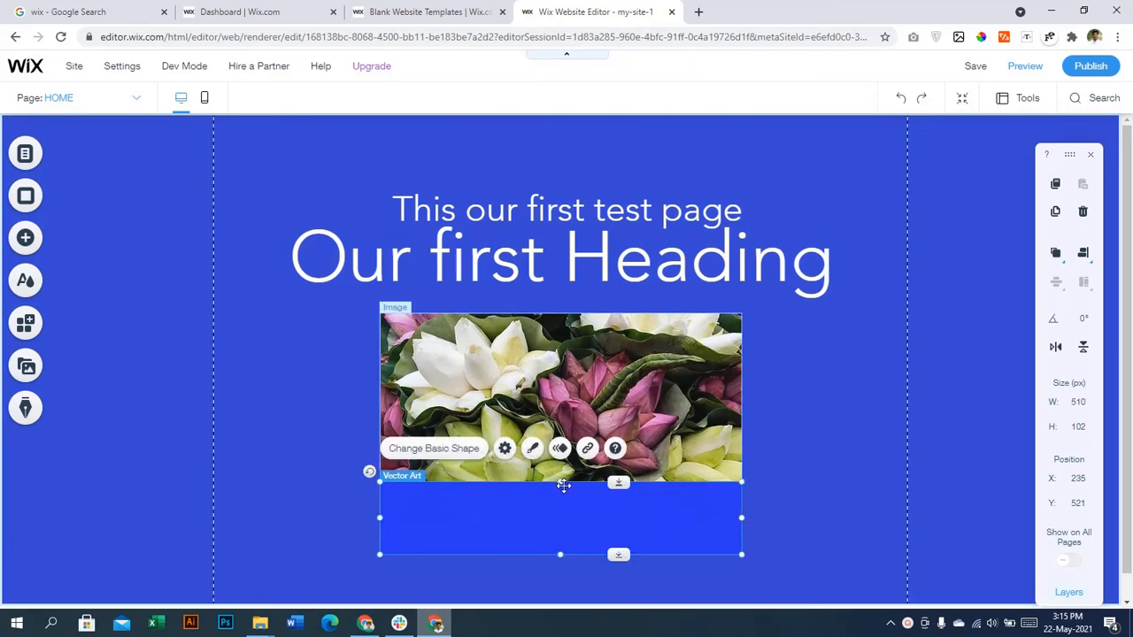
drag(560, 482, 574, 314)
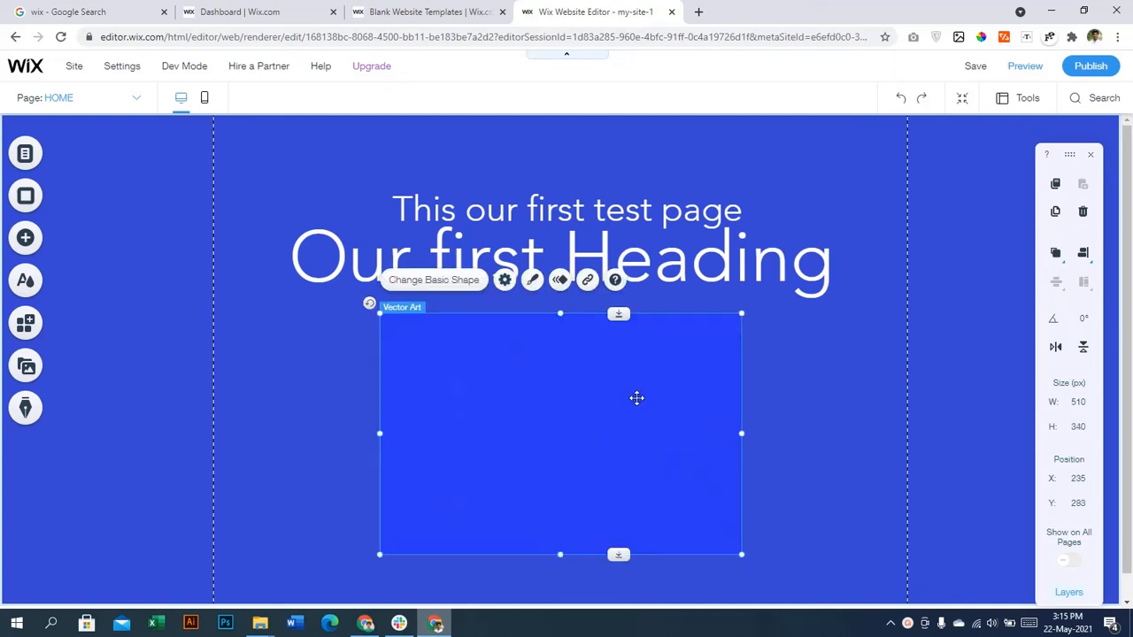
right_click(636, 397)
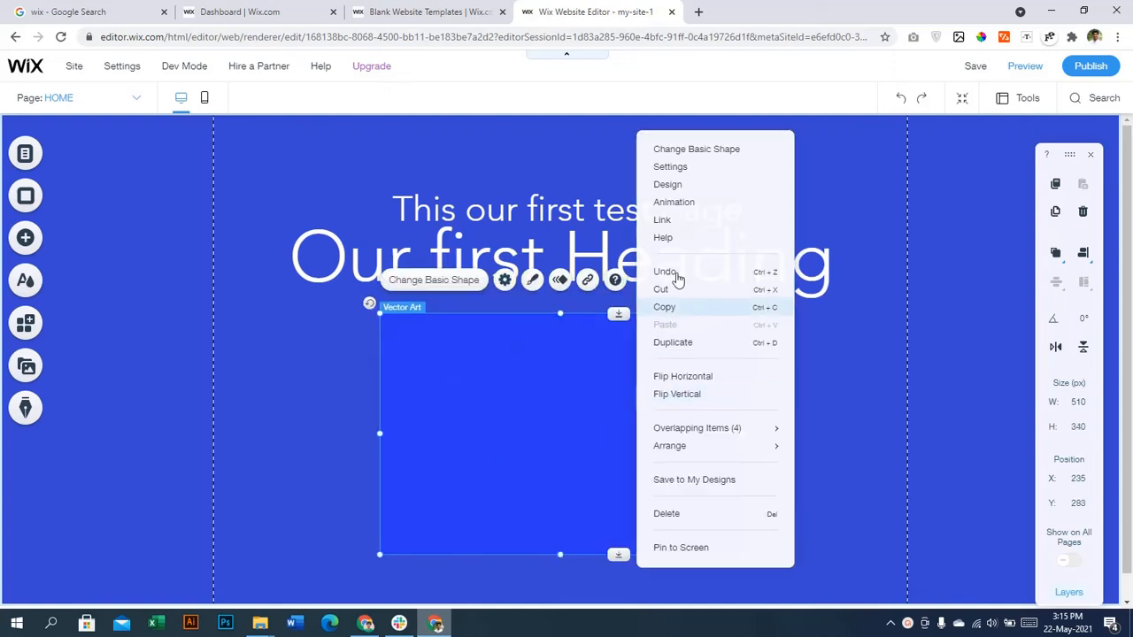
click(433, 282)
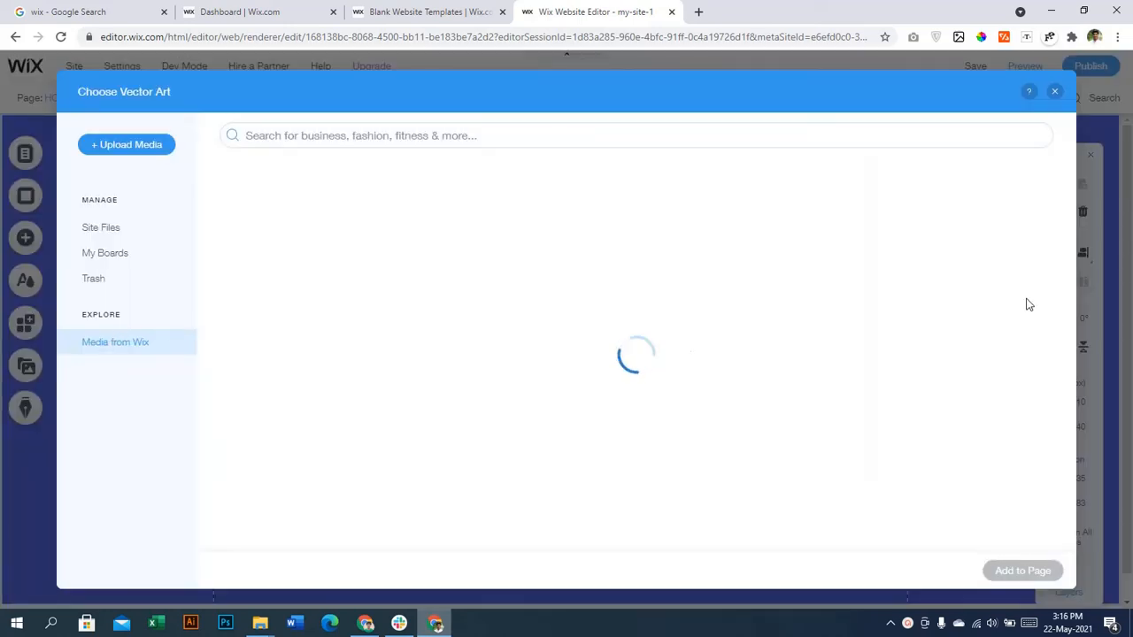
click(1054, 91)
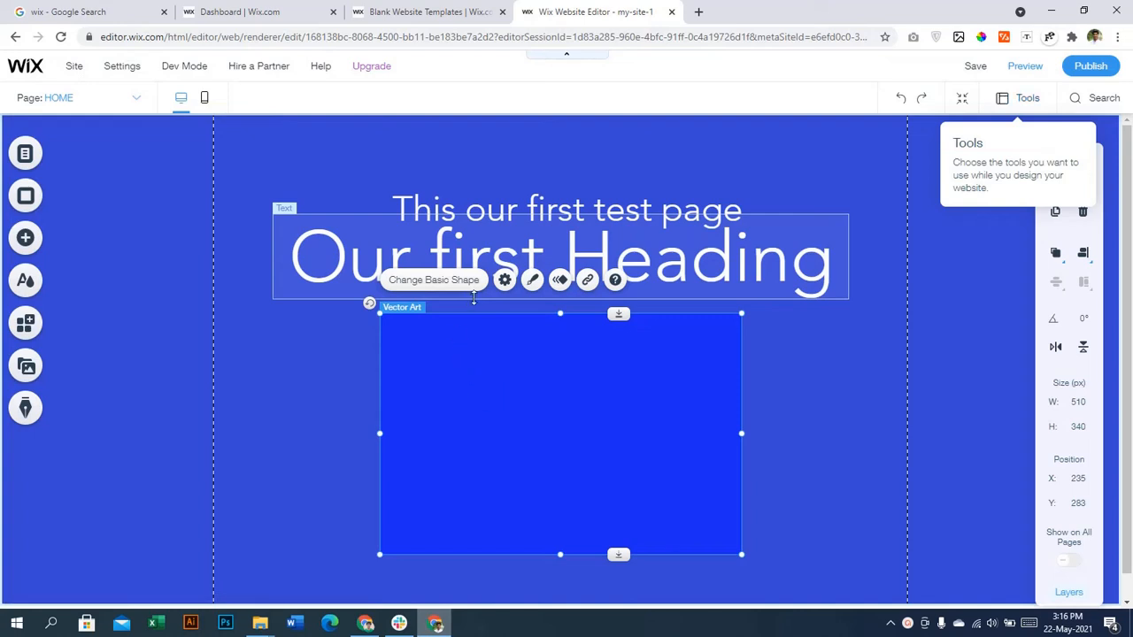
Step: Lower the blue shape's fill opacity to 46%
click(532, 280)
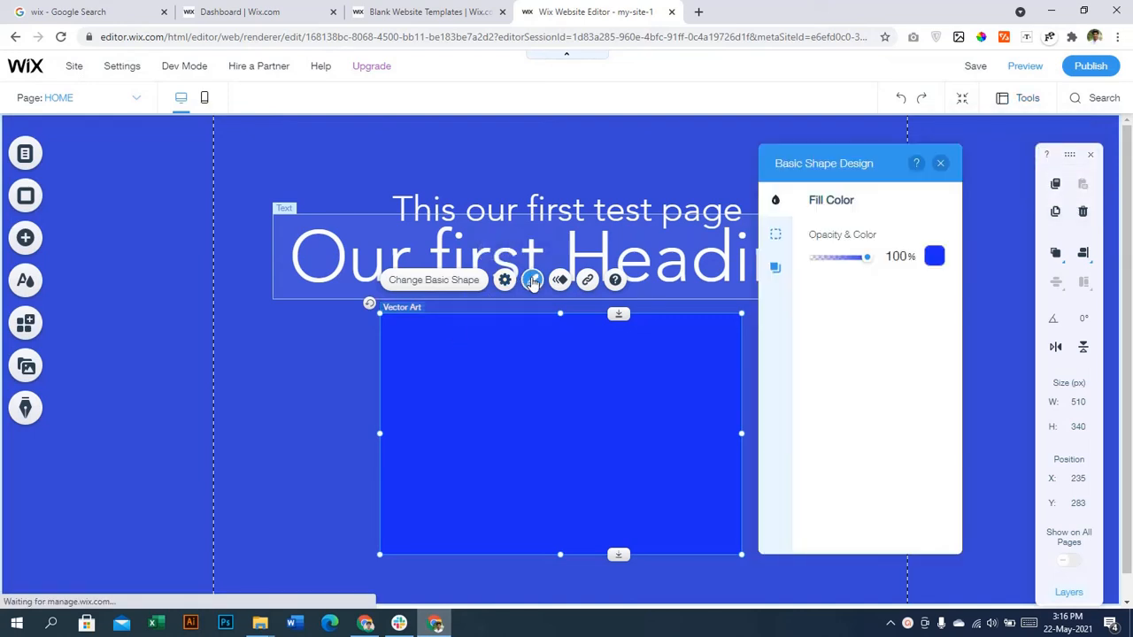
click(867, 263)
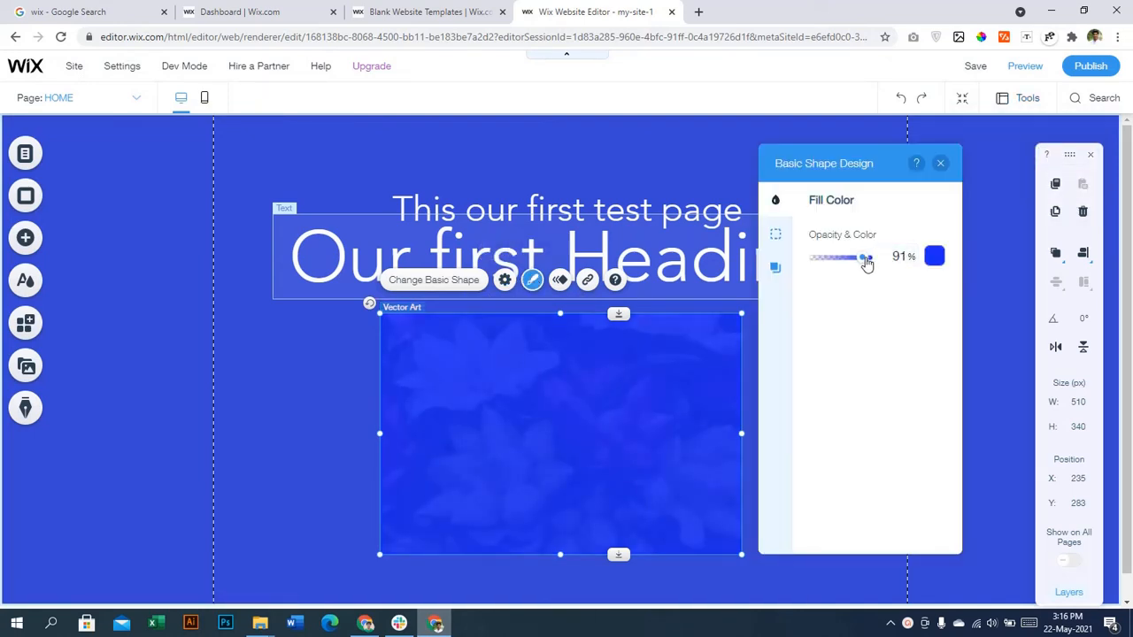
drag(865, 262, 840, 263)
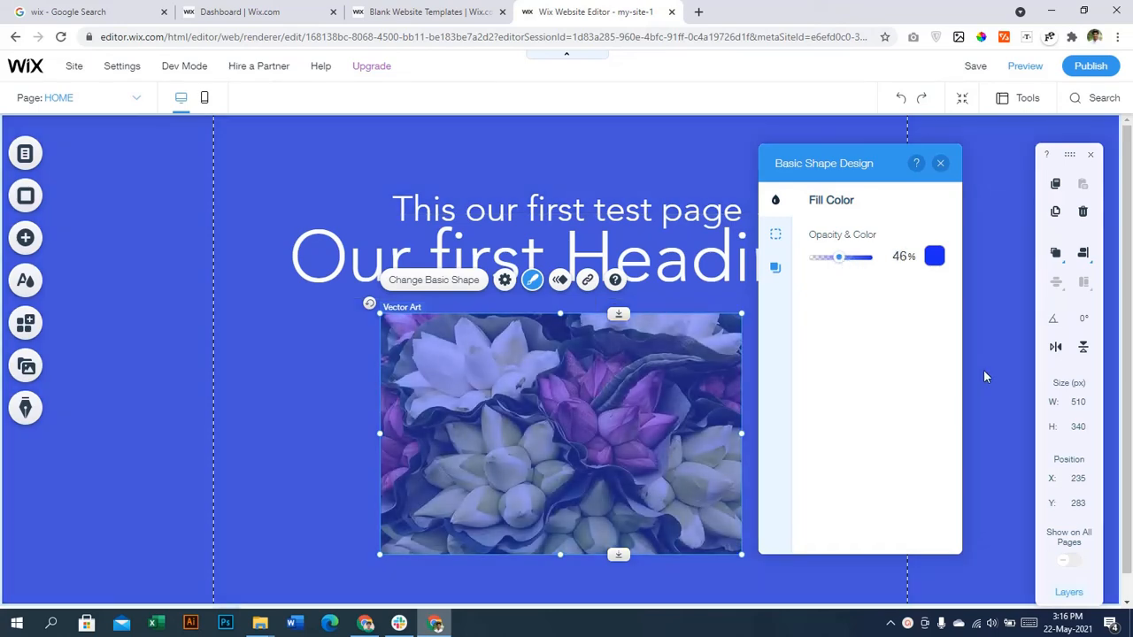
click(985, 369)
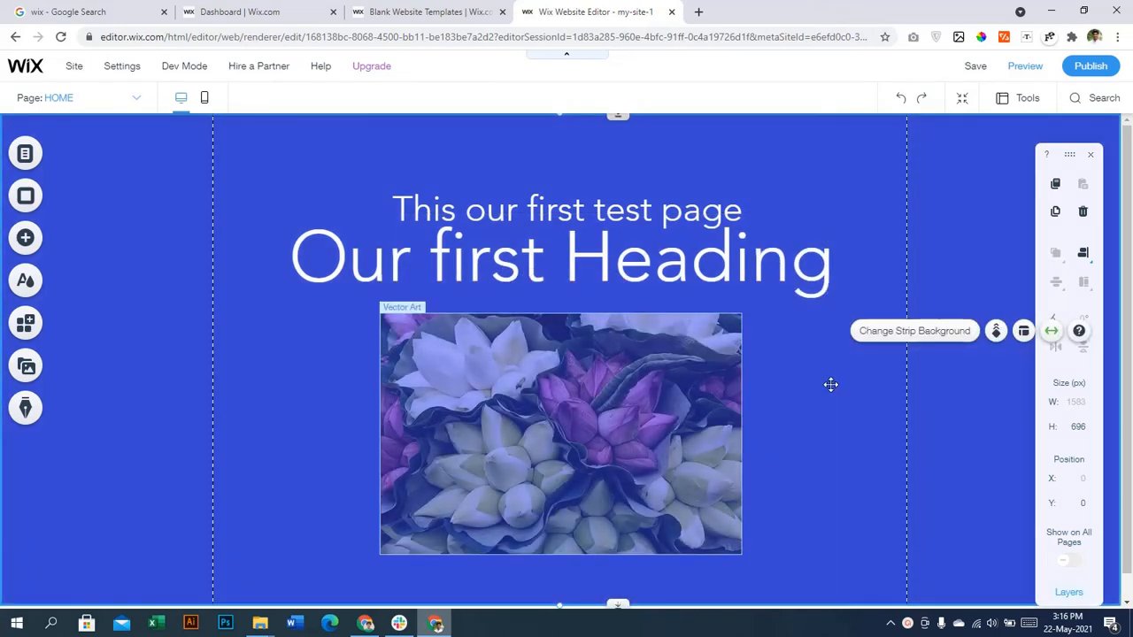
Step: Move the subheading onto the flower image, shift the blue shape aside and bring the subheading to the front
drag(640, 321, 626, 443)
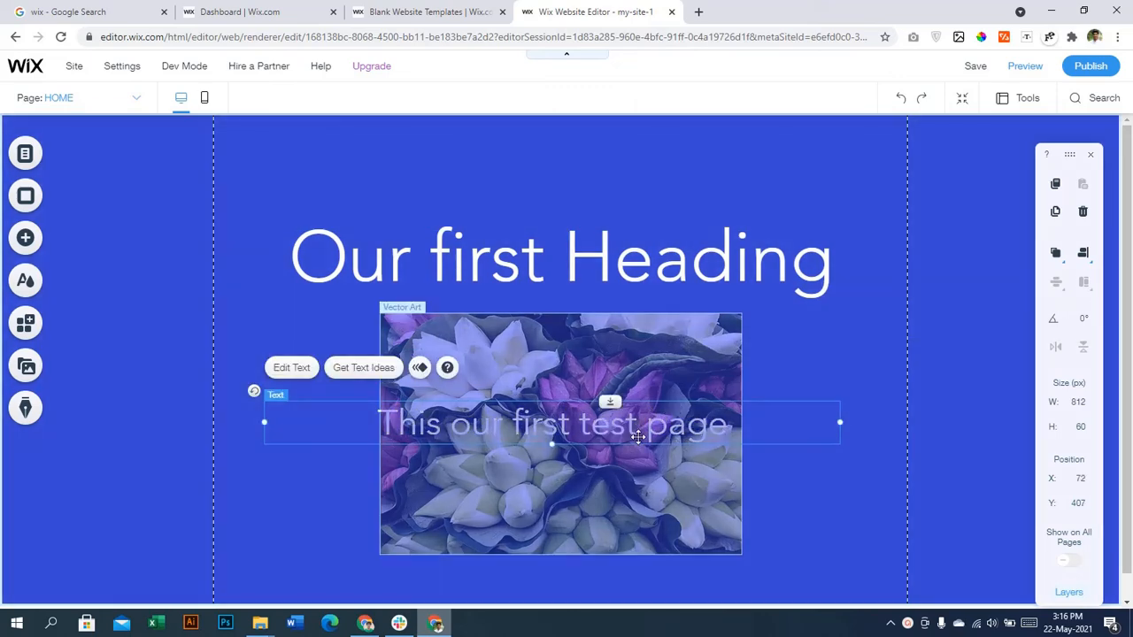
click(637, 436)
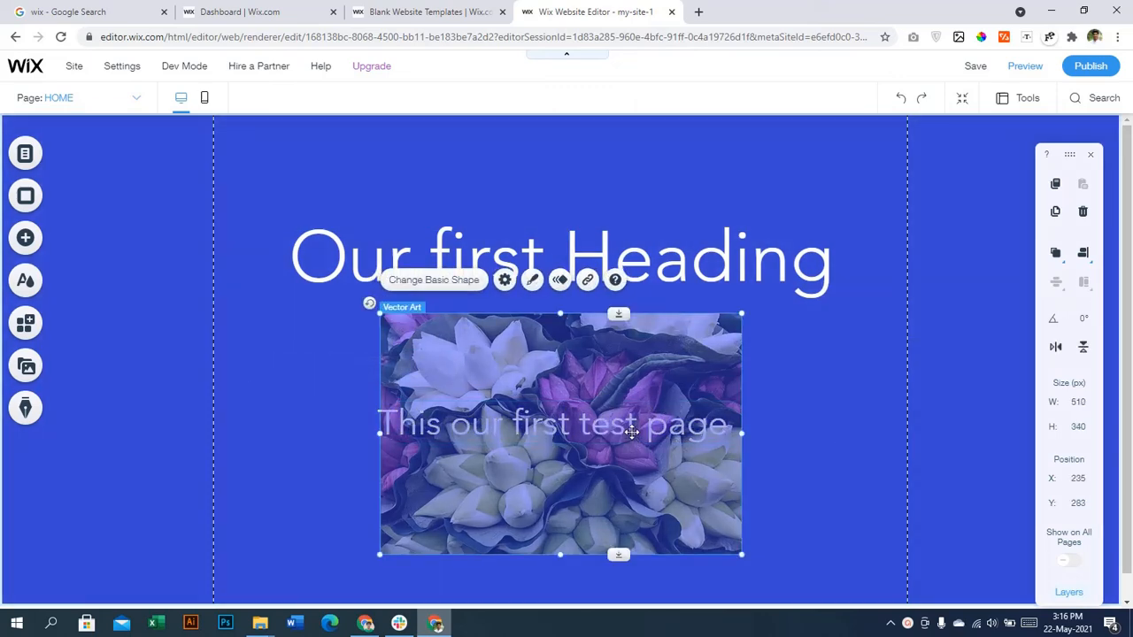
drag(587, 429, 465, 434)
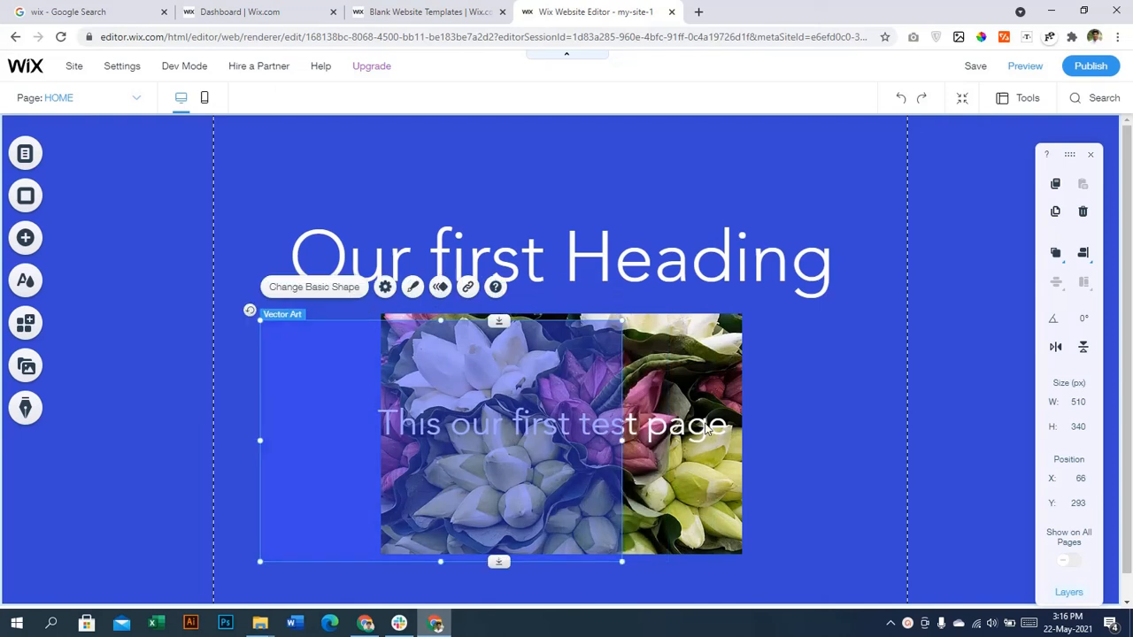
click(705, 429)
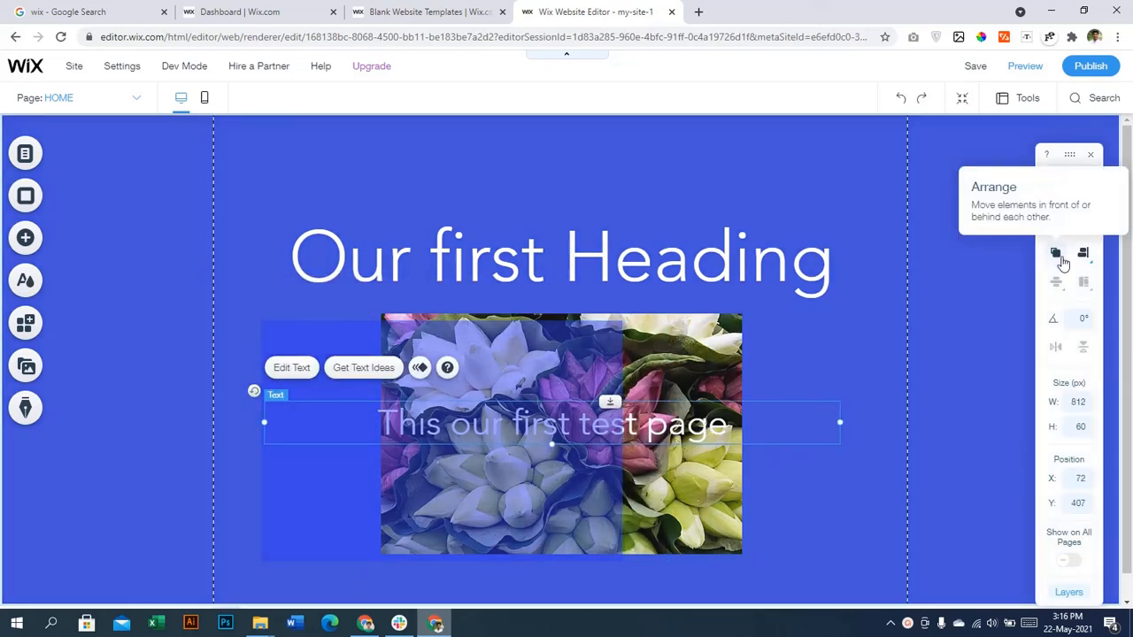
click(1058, 259)
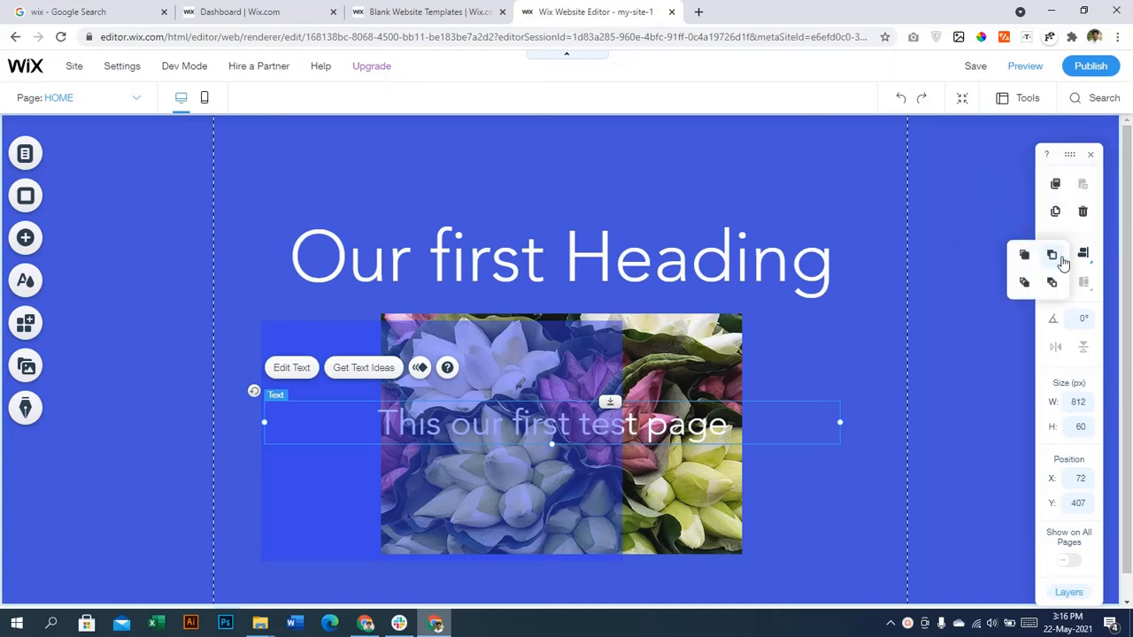
click(1025, 283)
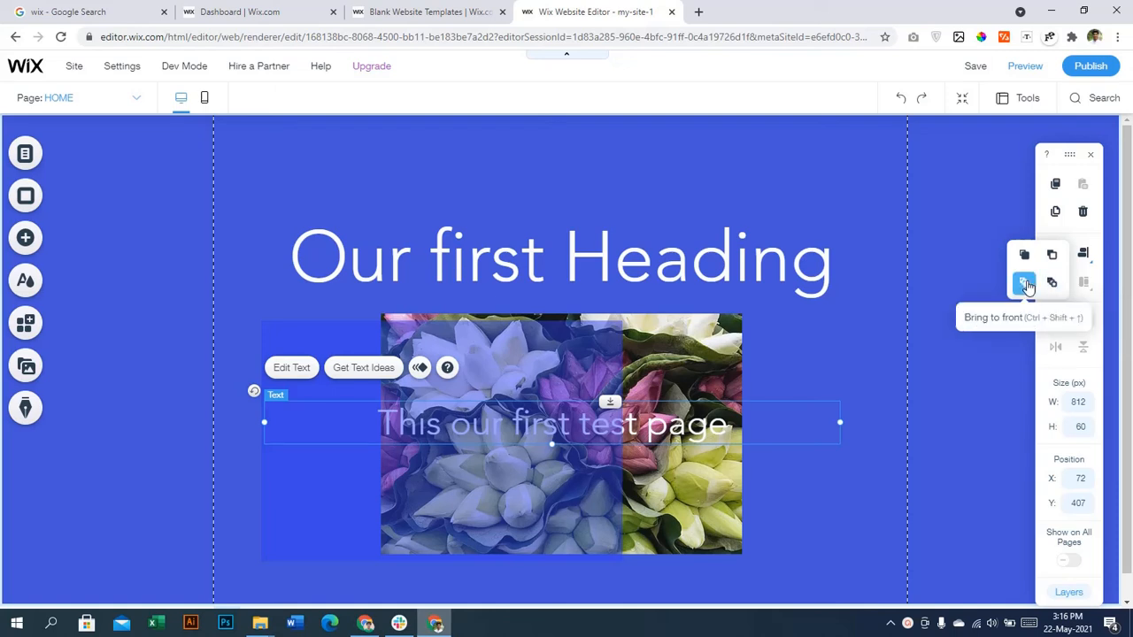
Step: Move the translucent blue shape back so it exactly overlays the flower image
click(858, 328)
drag(574, 361, 691, 355)
click(768, 398)
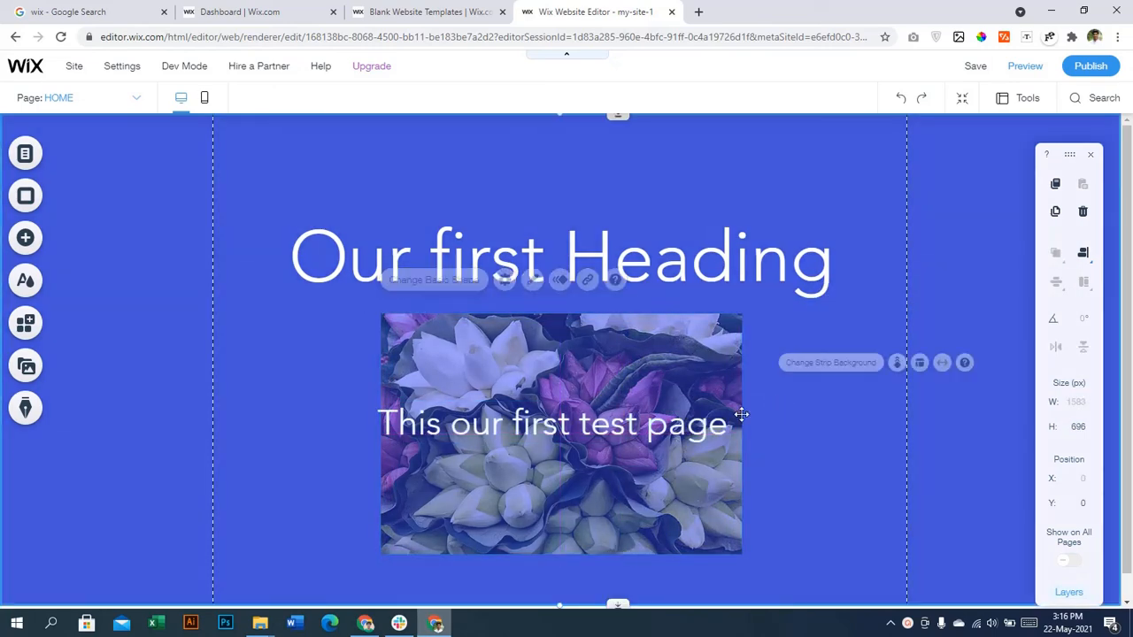
Step: Centre the subheading over the flower image and narrow its text box to the image's width
drag(606, 431, 612, 431)
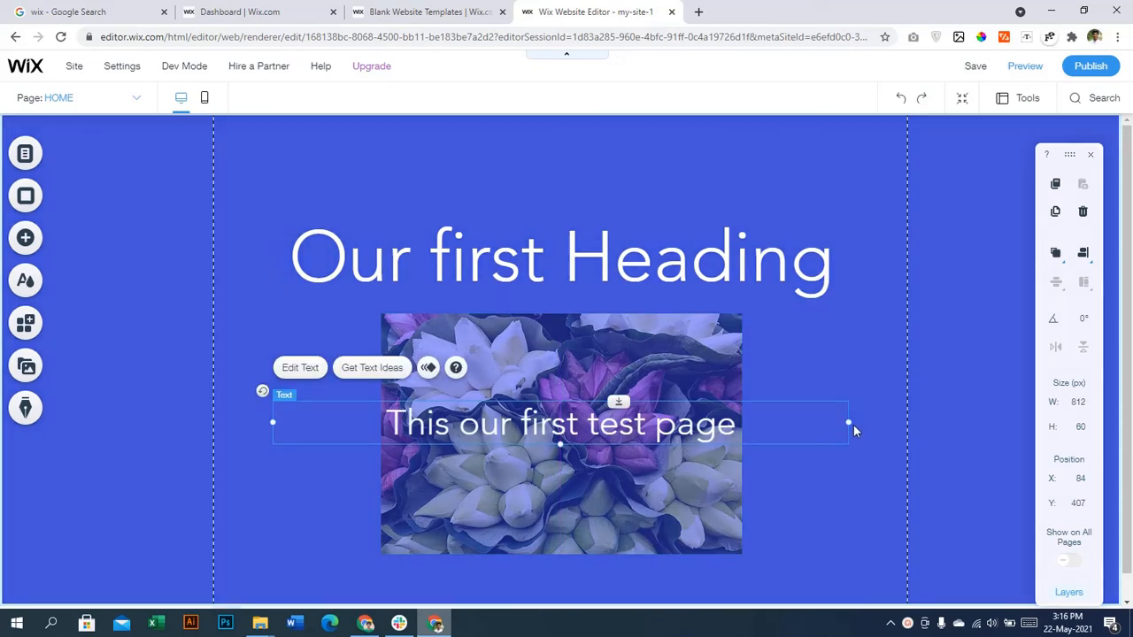
drag(847, 422, 675, 430)
click(879, 417)
click(811, 390)
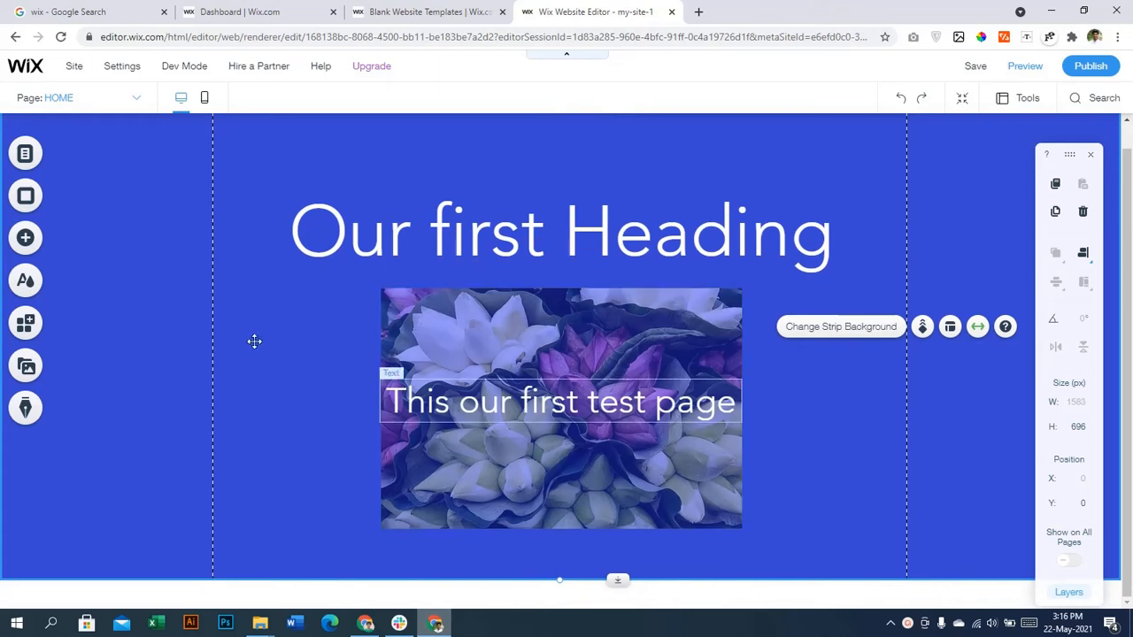
Step: Add the black themed button to the strip and place it just below the flower image, at about X 412, Y 645
click(24, 240)
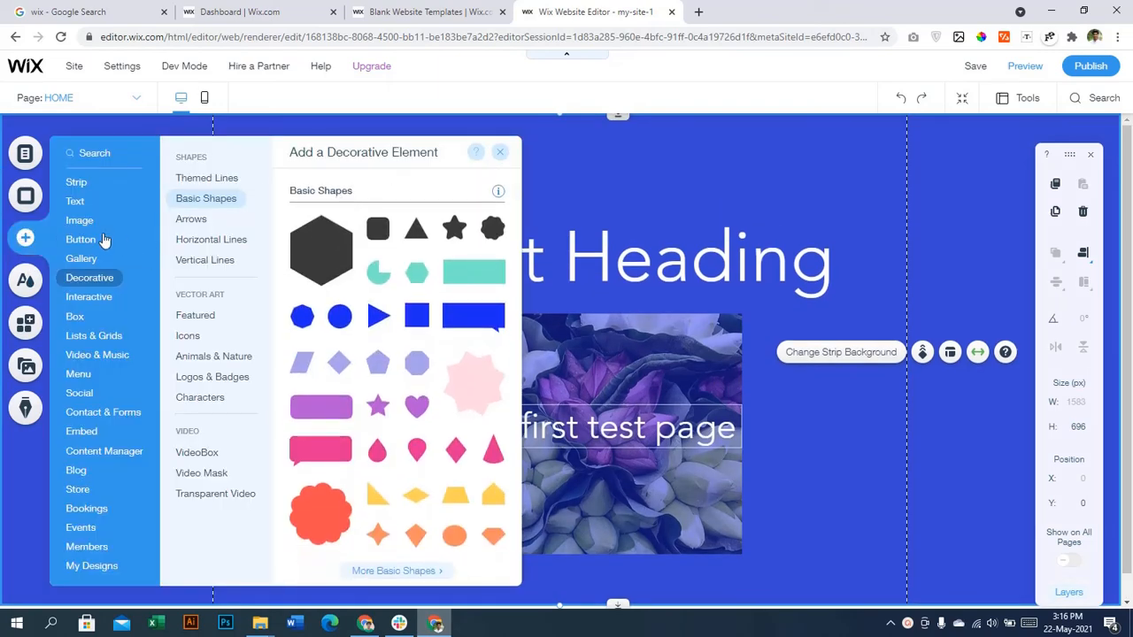
click(81, 240)
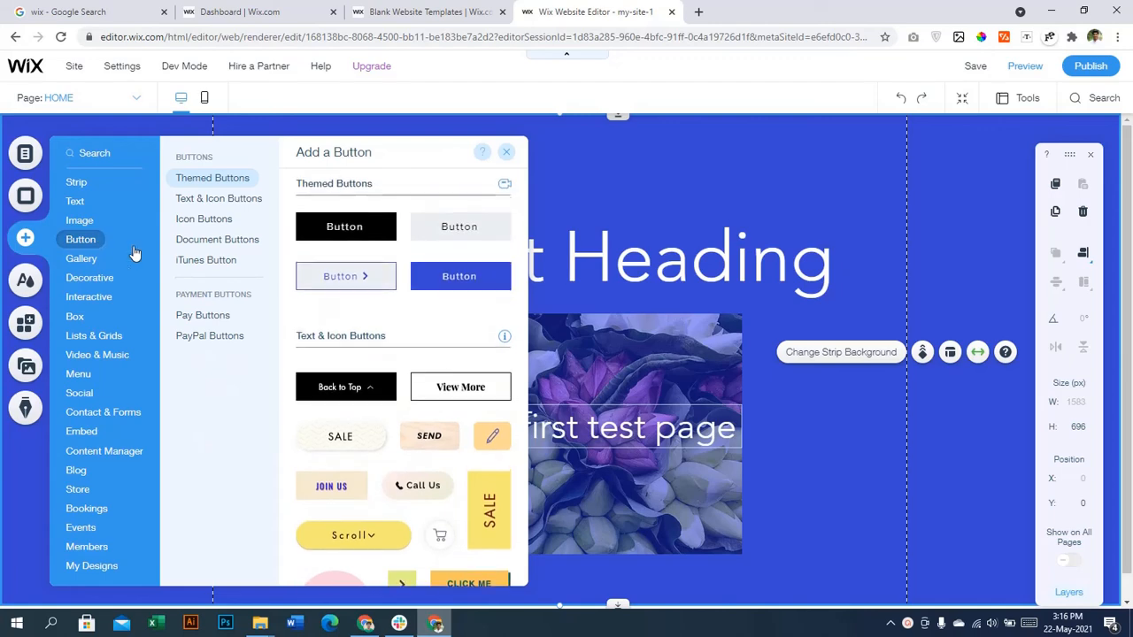
click(328, 242)
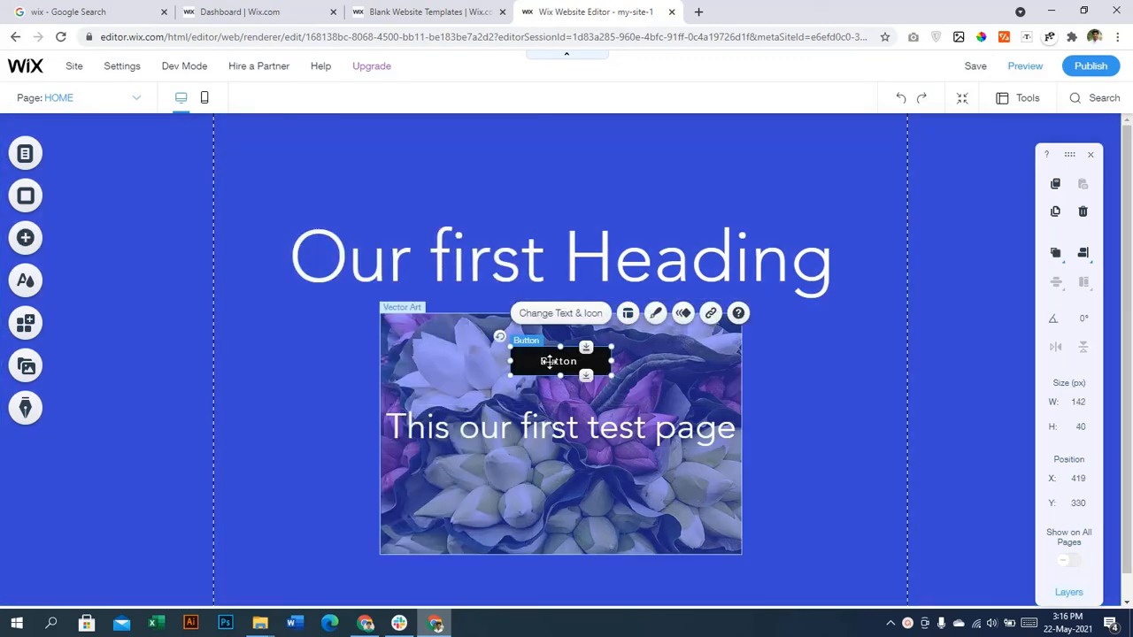
drag(549, 361, 543, 584)
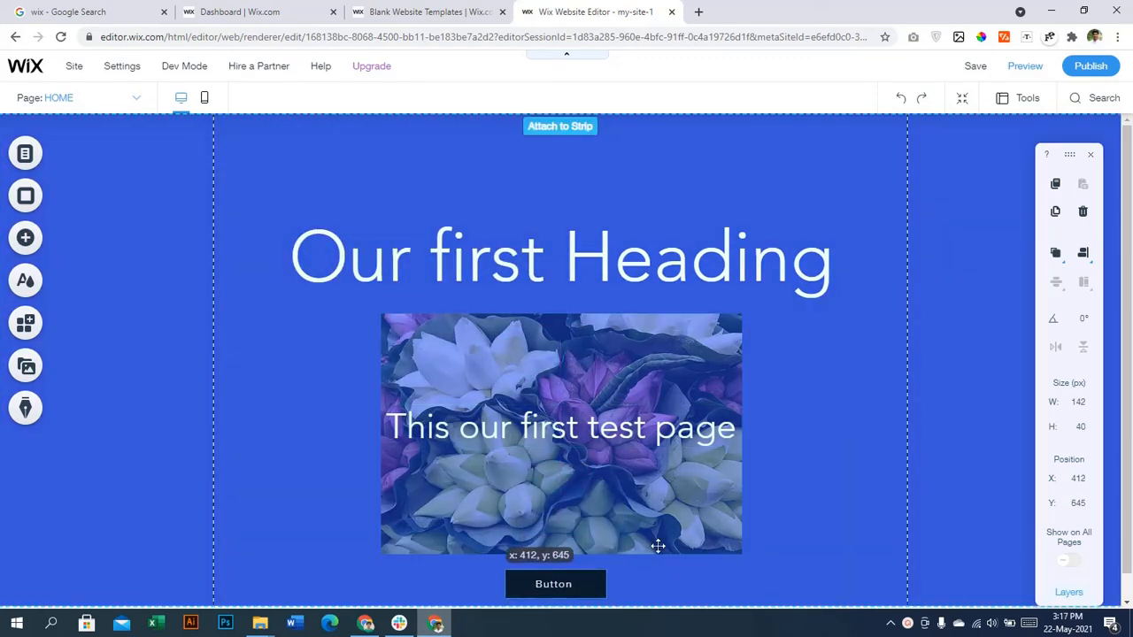
Step: Settle the button at about Y 644 and move the heading up to about Y 50
drag(657, 546, 657, 545)
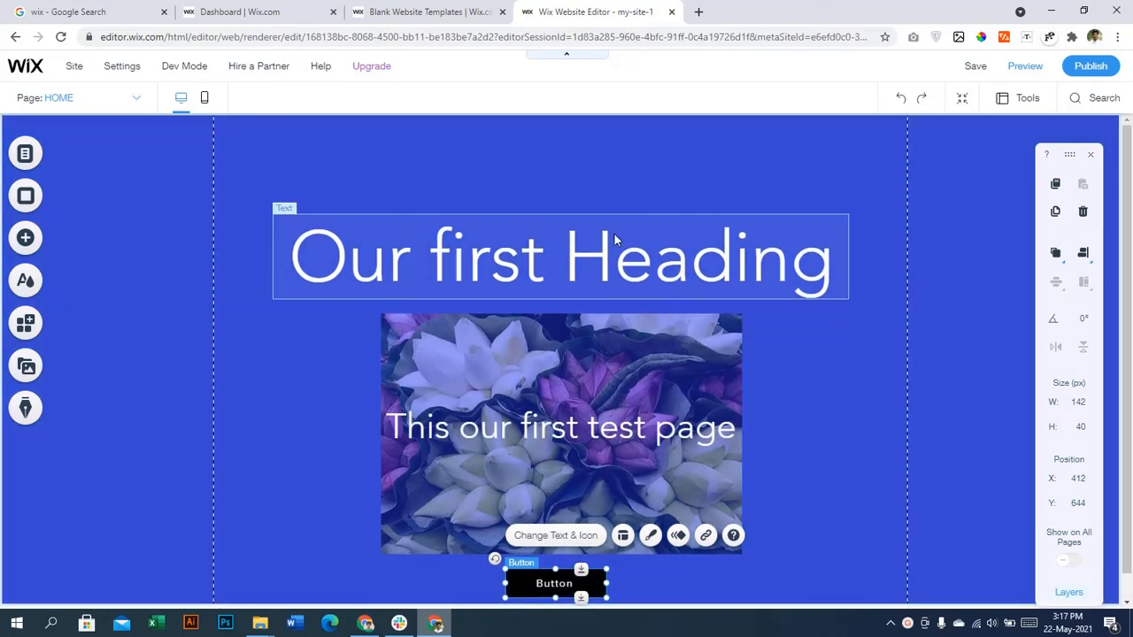
drag(606, 255, 609, 190)
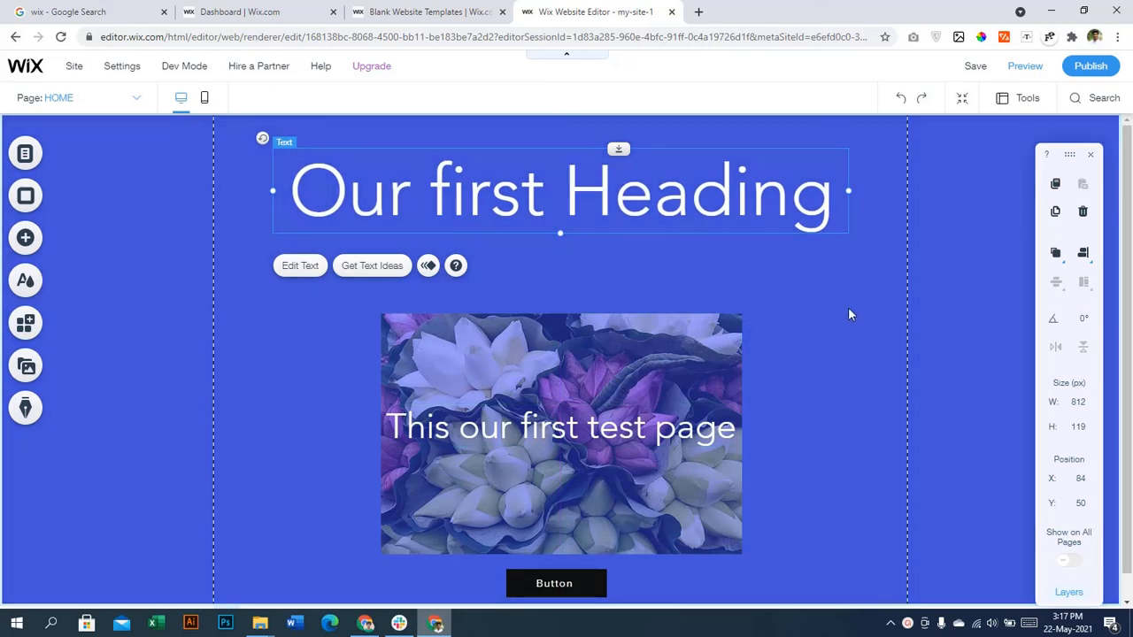
click(837, 291)
Step: Group the translucent shape with the subheading and shift the group slightly to about X 245, Y 298
drag(820, 309, 702, 309)
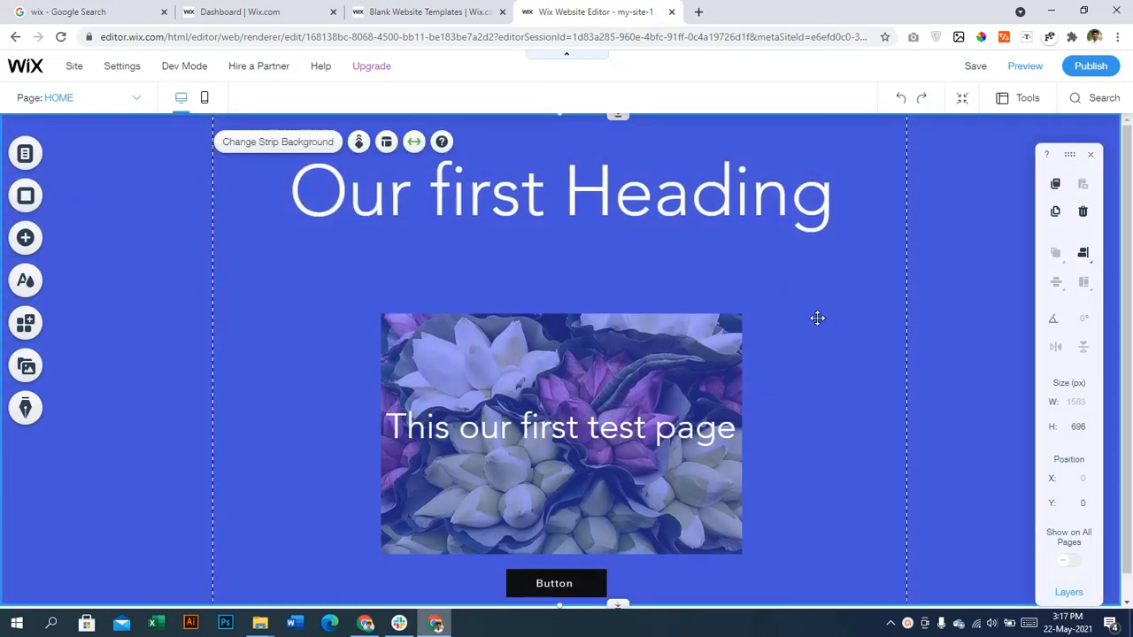
click(818, 310)
click(711, 359)
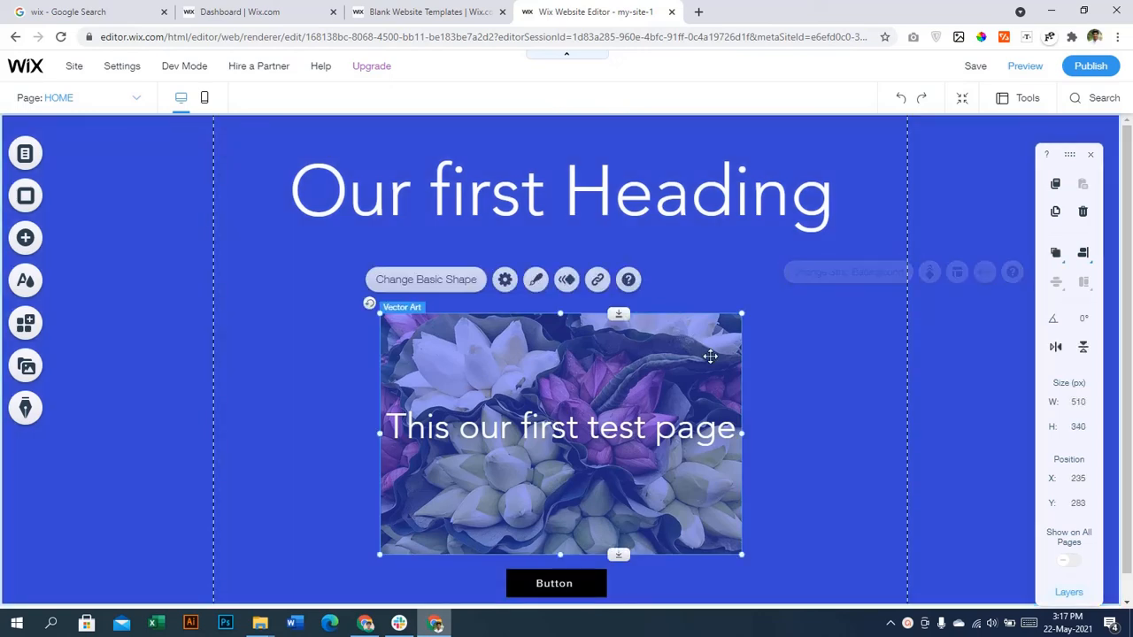
shift+click(662, 425)
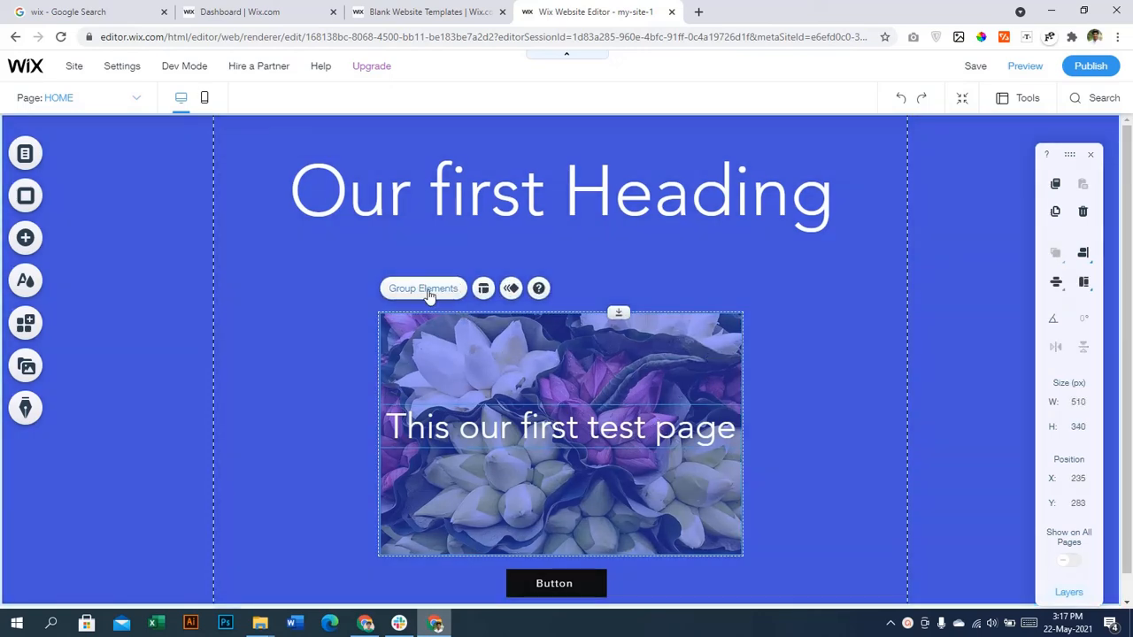
click(428, 294)
drag(554, 411, 564, 423)
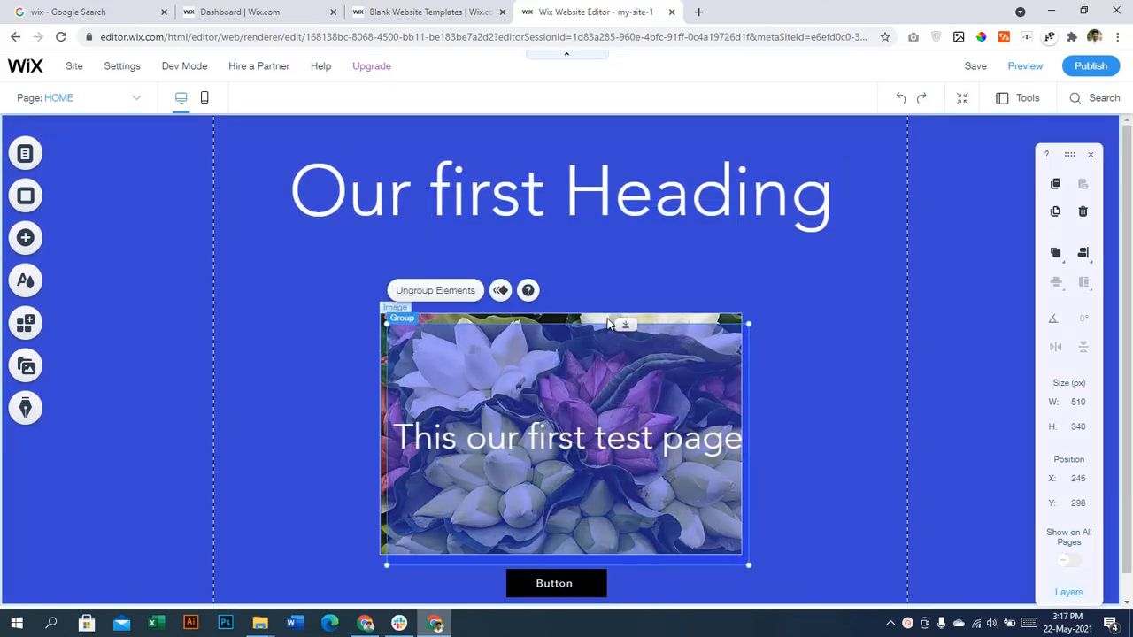
Step: Group the flower image with the shape and subheading, and move the group up to about X 239, Y 215
key(ctrl+shift+g)
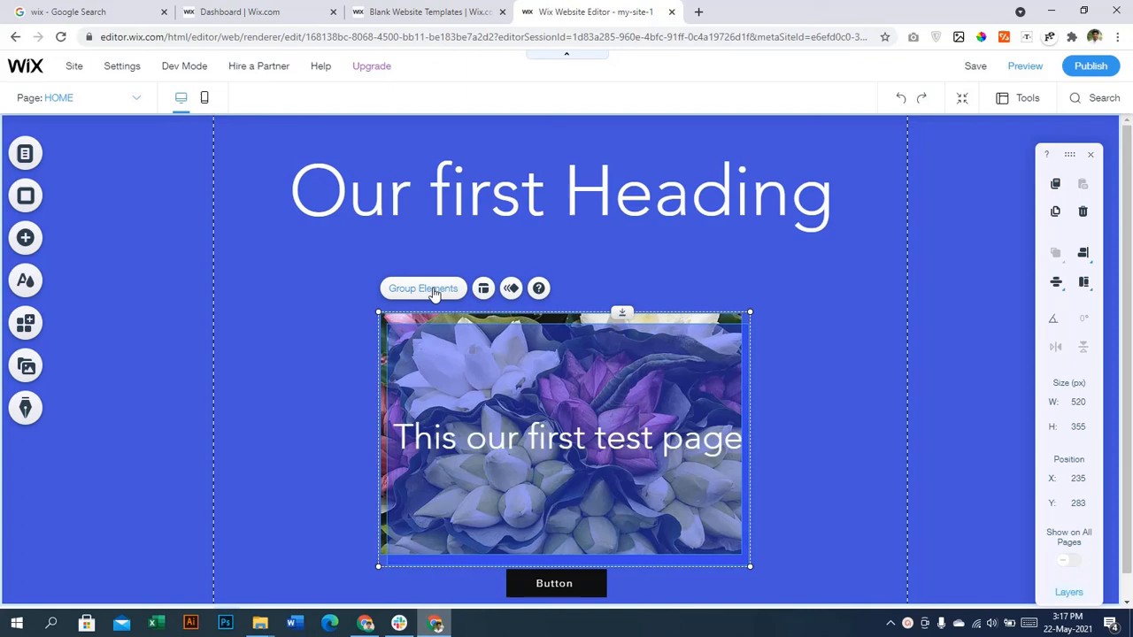
click(434, 293)
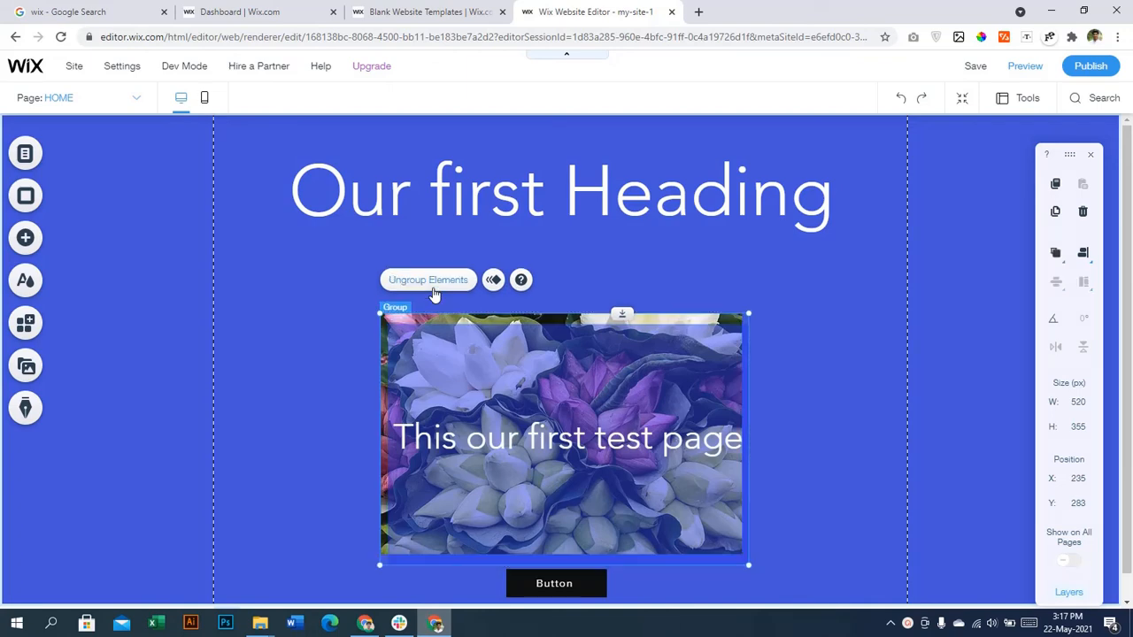
drag(526, 327, 549, 334)
Step: Realign the translucent shape within the group so it exactly covers the flower image, at about X 239, Y 215
click(549, 334)
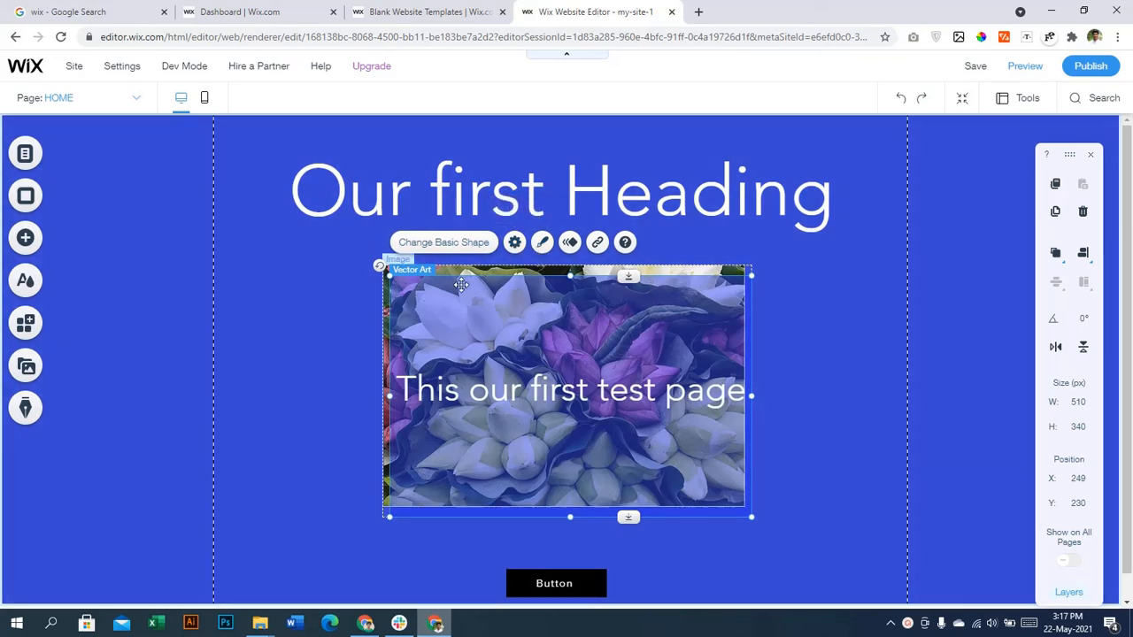
drag(459, 302, 464, 294)
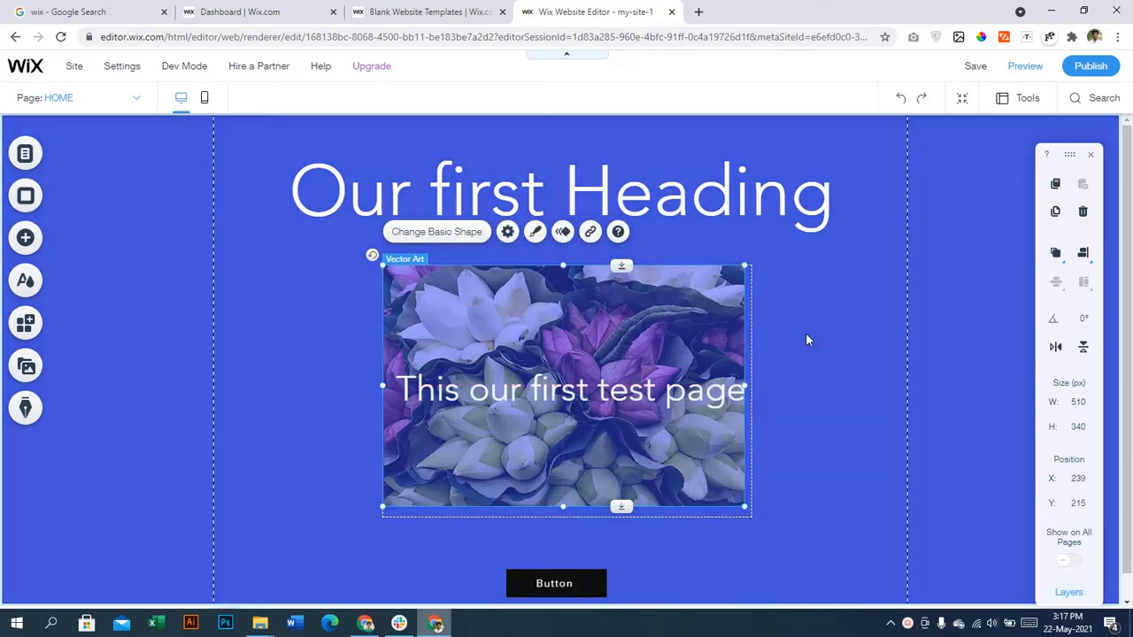
click(805, 333)
click(624, 393)
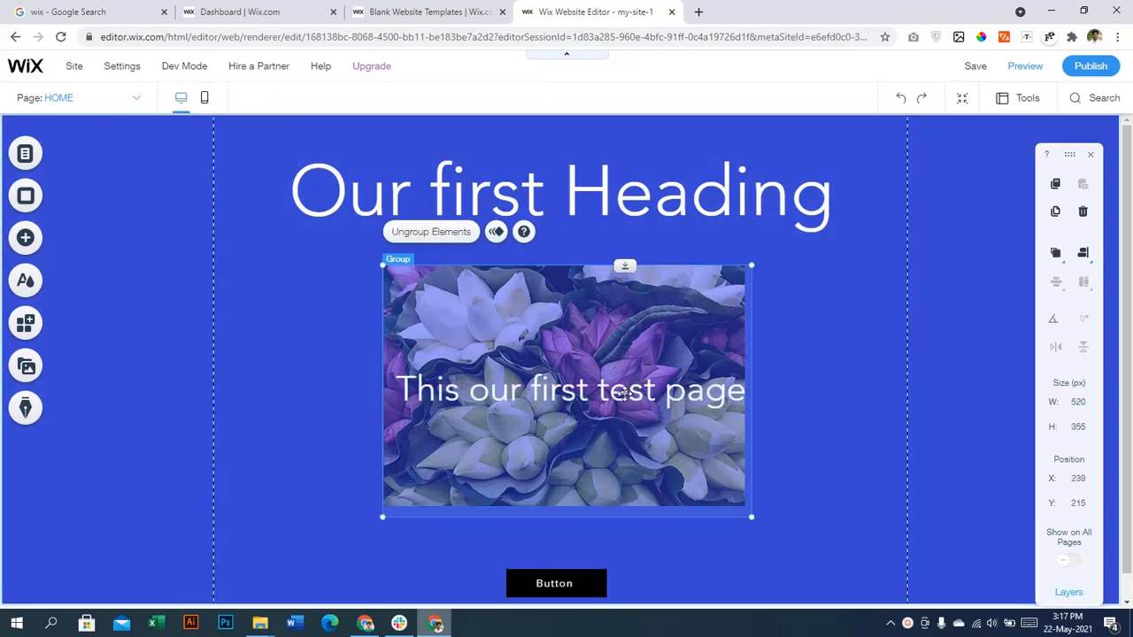
click(624, 393)
double_click(624, 393)
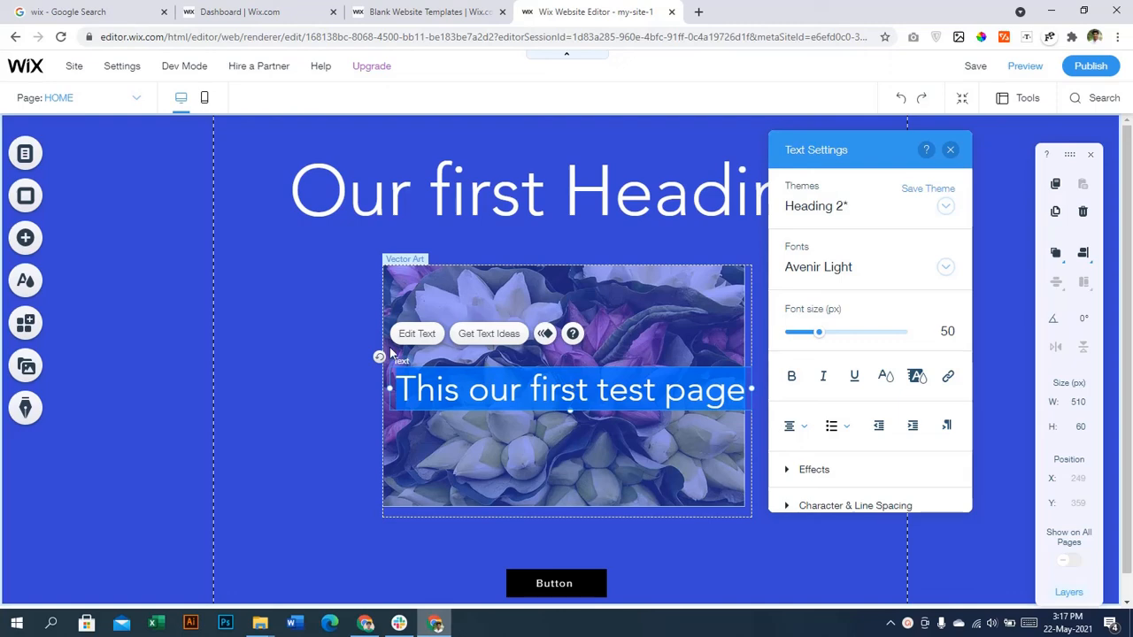
click(389, 353)
click(329, 329)
Step: Move the image group to about X 238, Y 218 and ungroup its elements
mouse_move(505, 389)
mouse_down()
mouse_move(493, 391)
mouse_move(506, 391)
mouse_up()
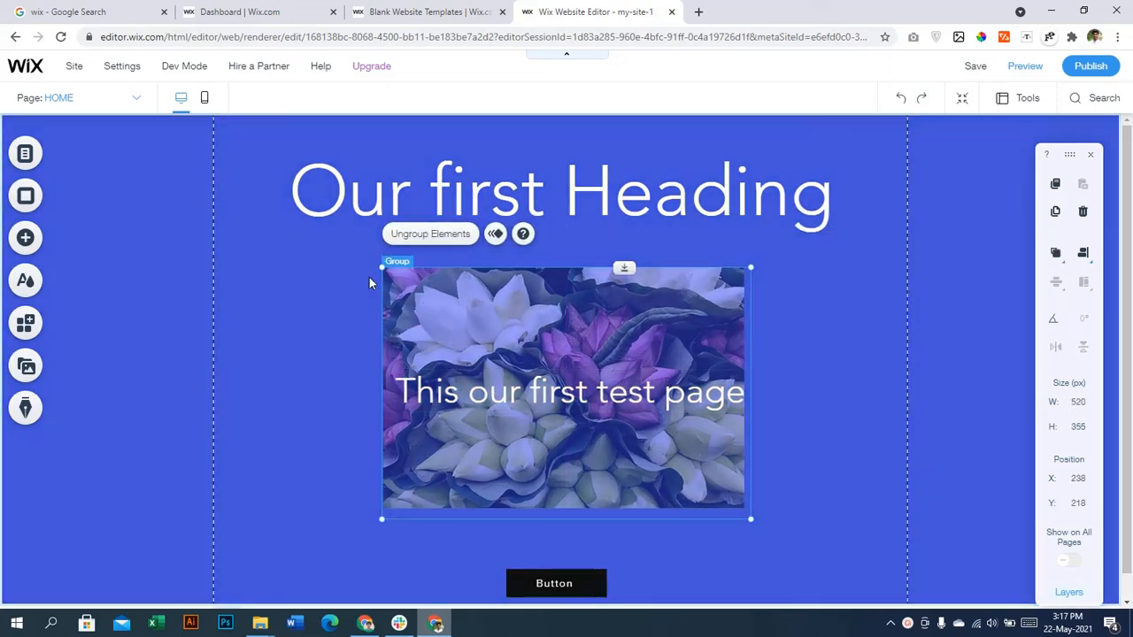
click(371, 277)
click(547, 324)
click(419, 237)
Step: Move the subheading to about X 238, Y 363 so it is centred across the flower image
click(853, 385)
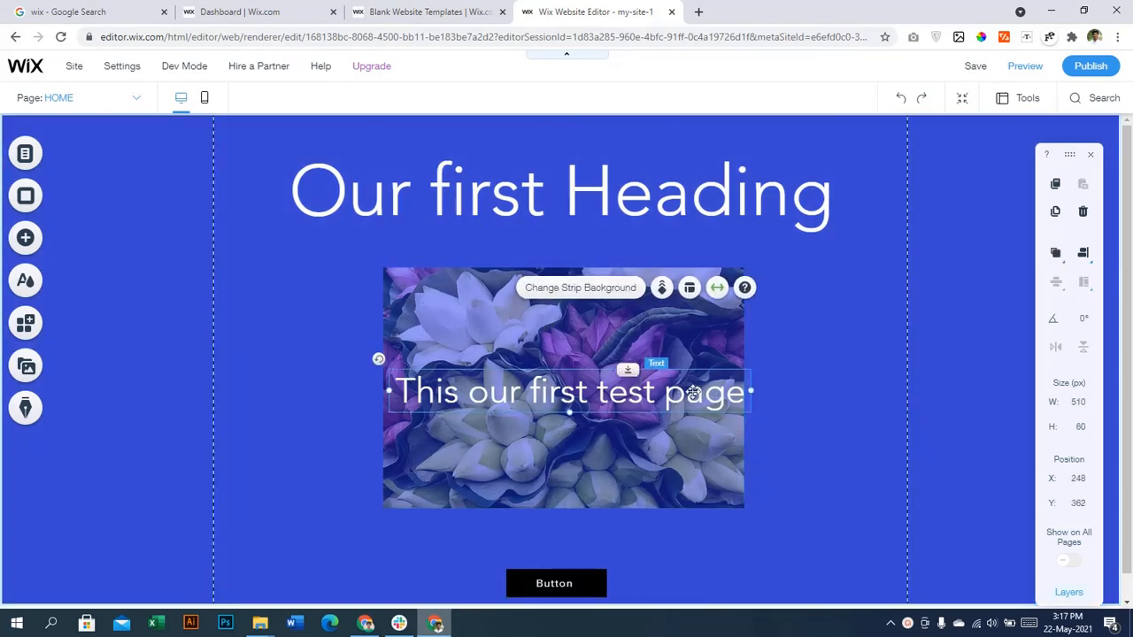
drag(705, 395, 694, 394)
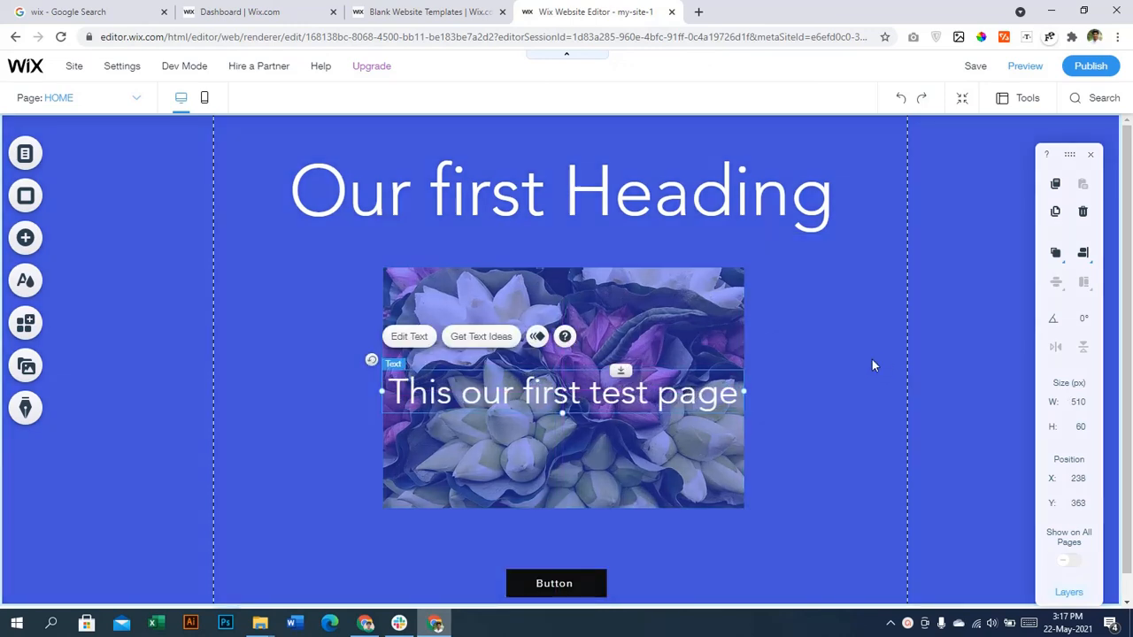
click(809, 288)
Step: Group the flower image with its translucent shape and shrink the group to about 494 by 329 px
click(729, 300)
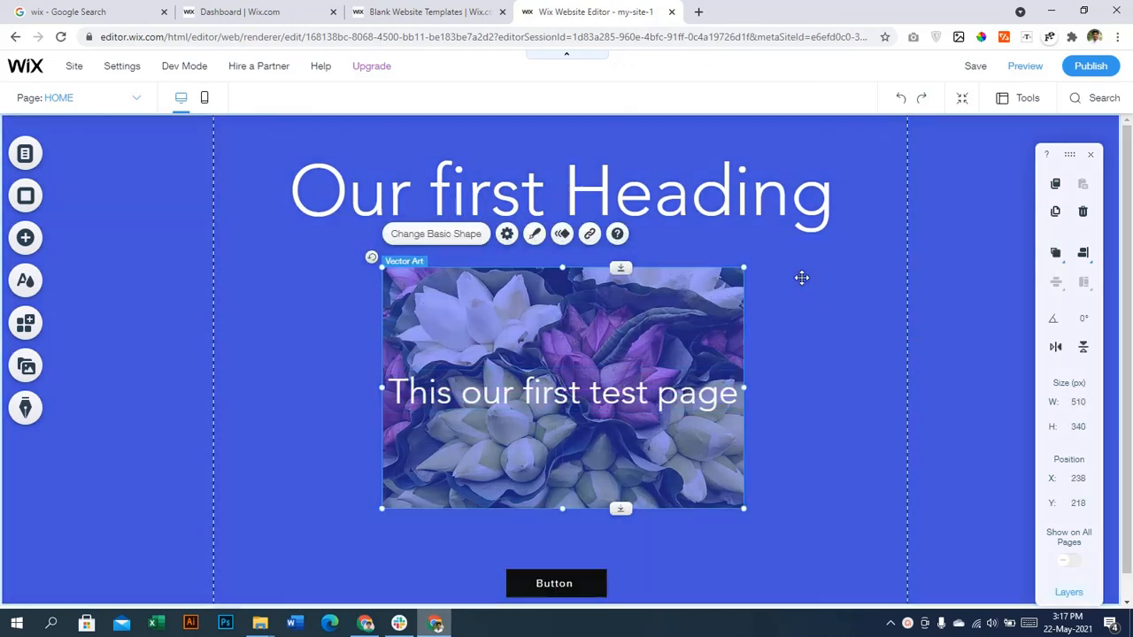
drag(802, 283, 611, 332)
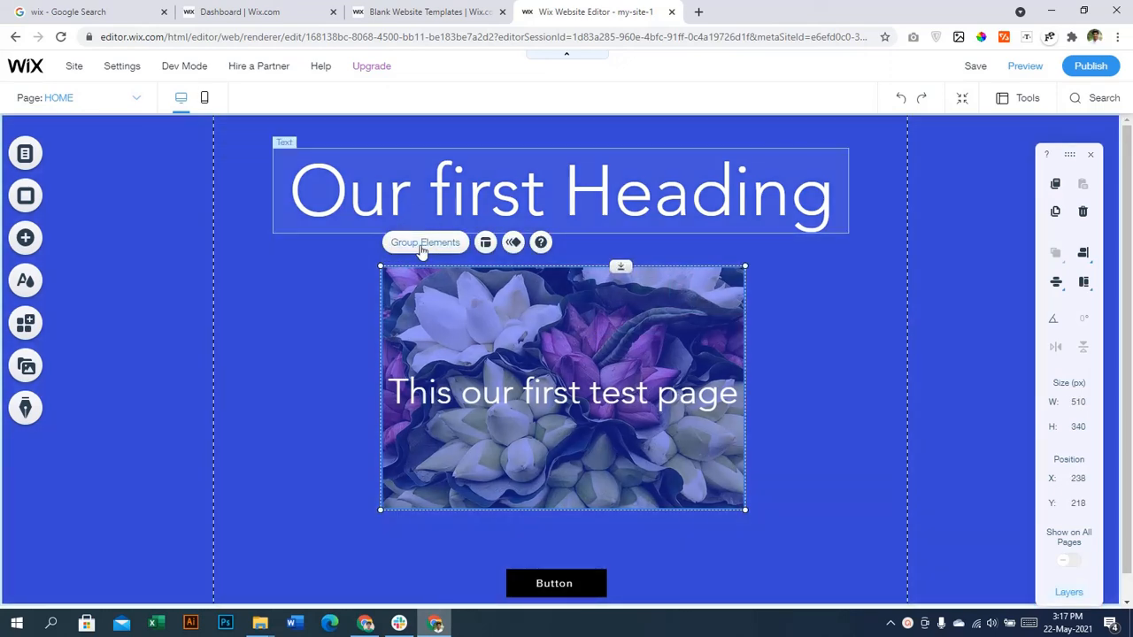
click(422, 245)
drag(743, 267, 760, 310)
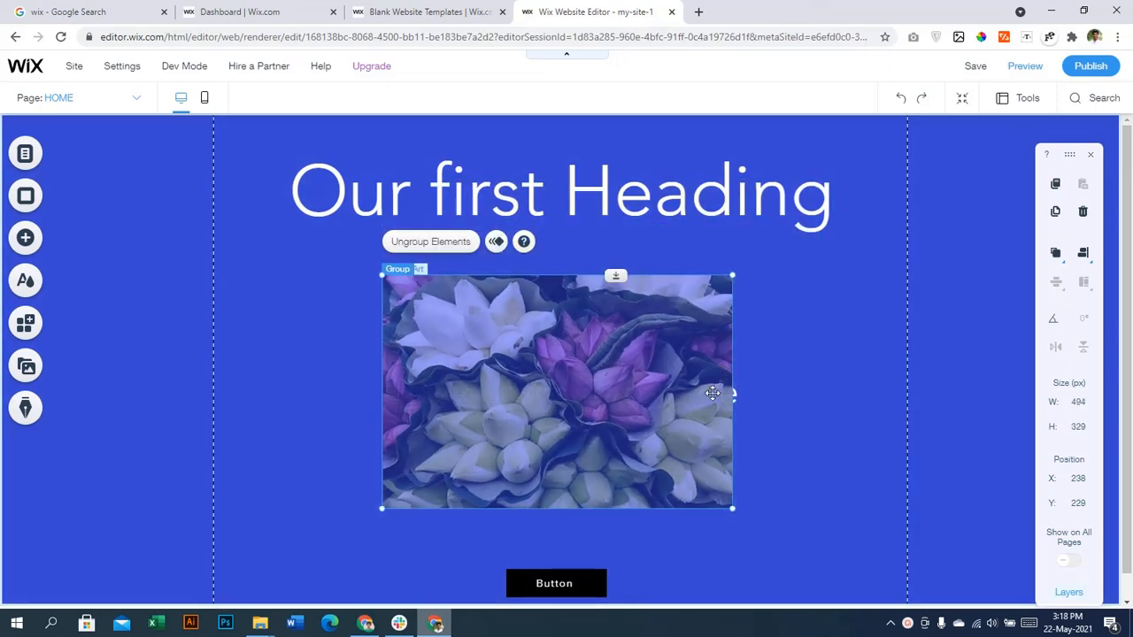
Step: Bring the subheading in front of the image group and shift it slightly left to centre it over the image
click(726, 395)
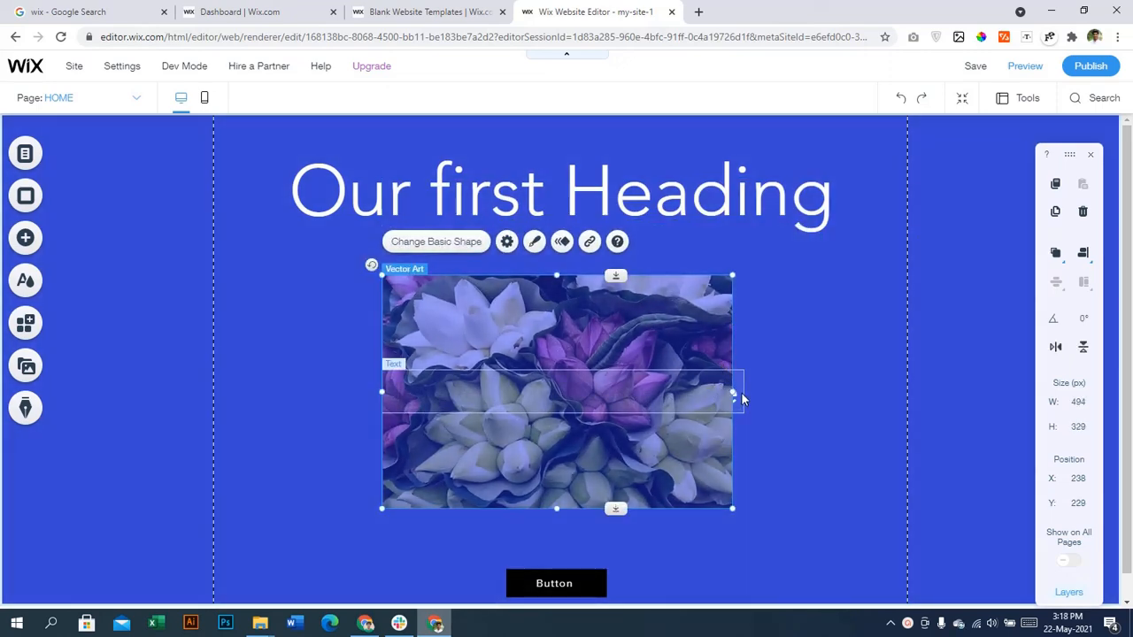
click(738, 397)
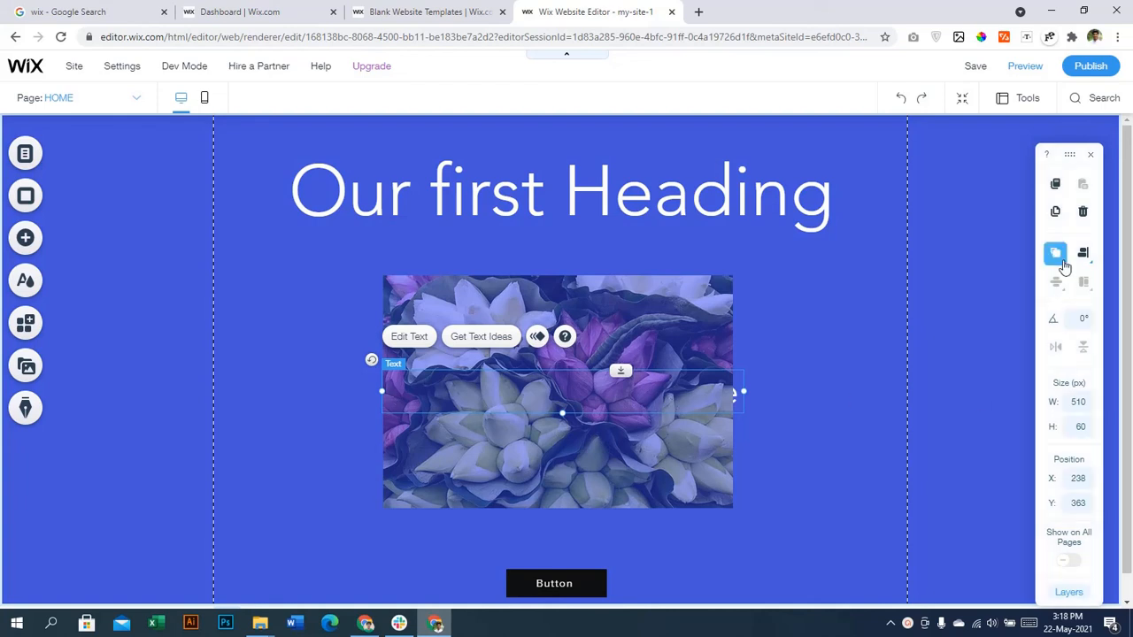
mouse_move(1054, 254)
click(1026, 283)
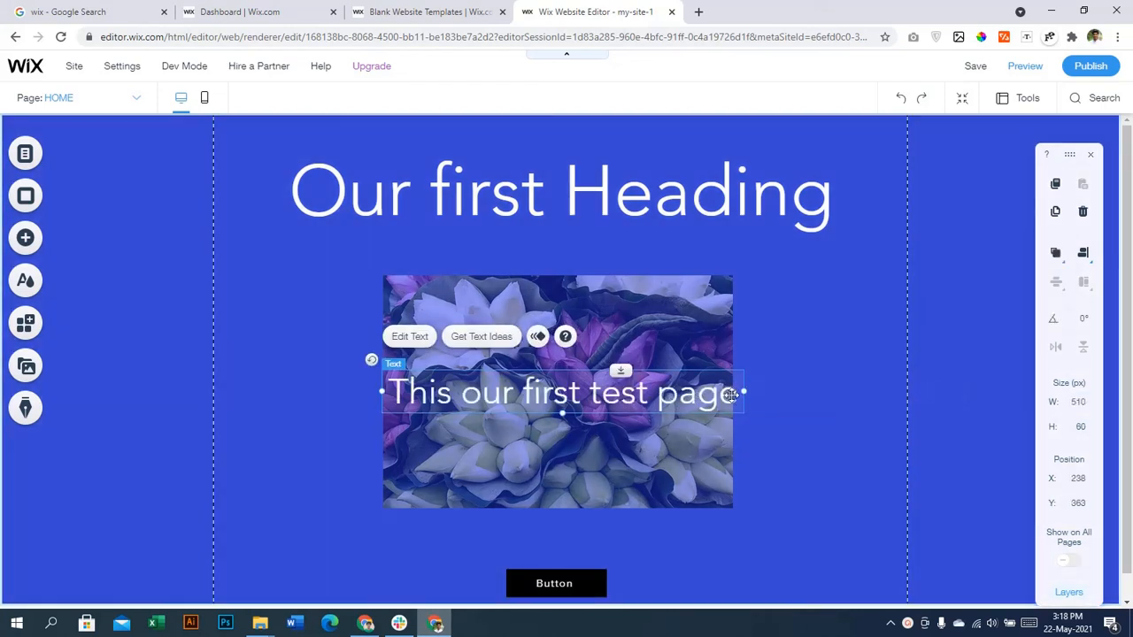
drag(730, 394, 720, 394)
click(803, 311)
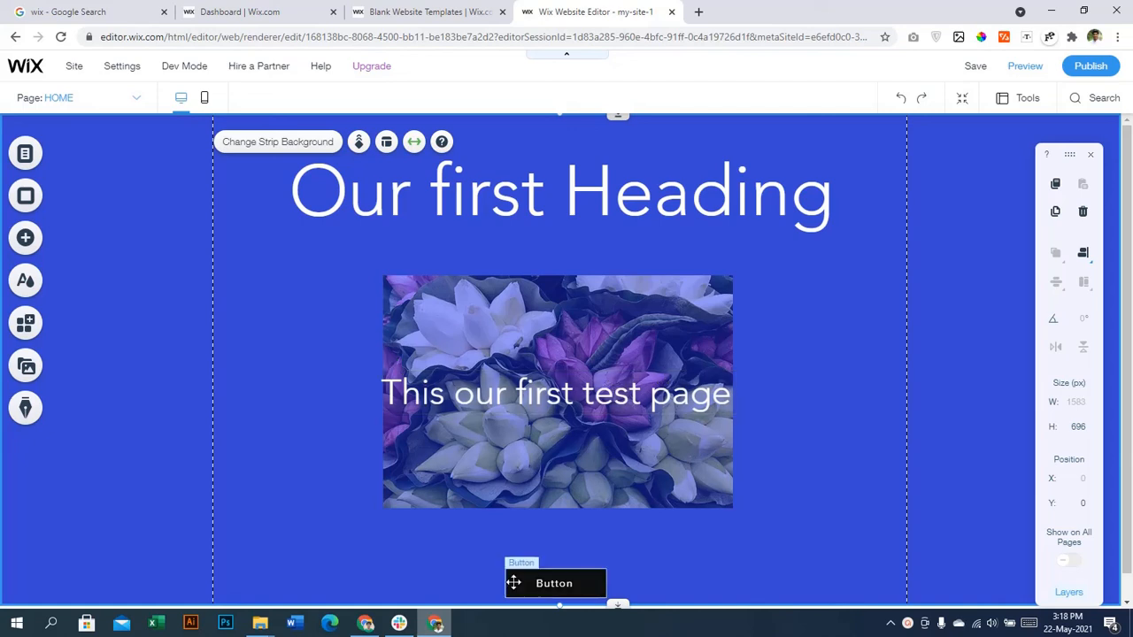
click(907, 622)
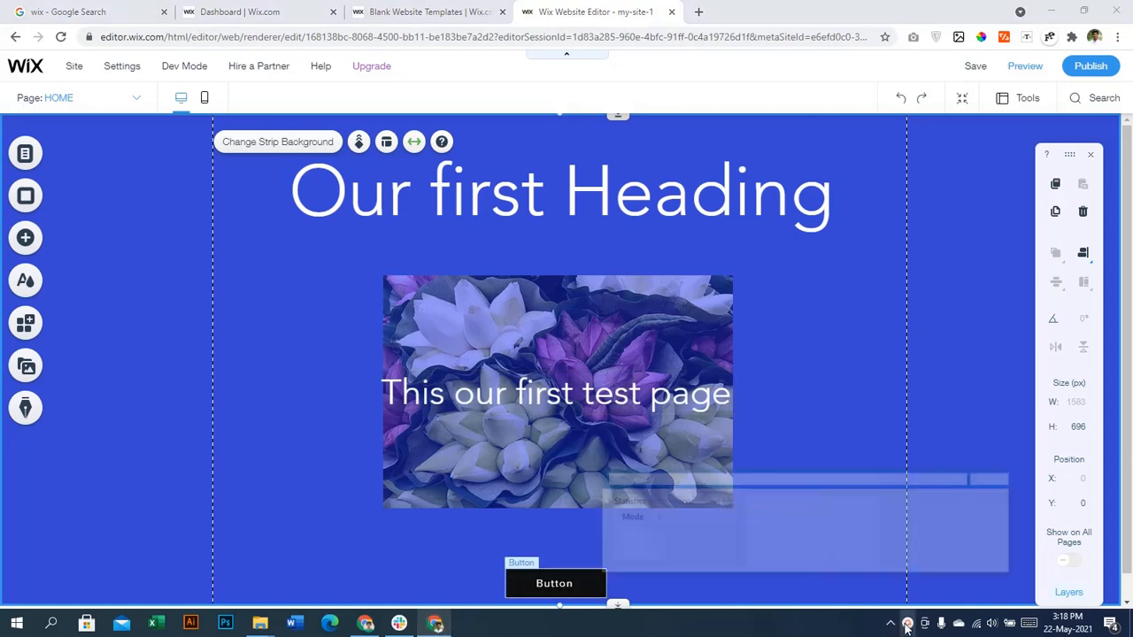